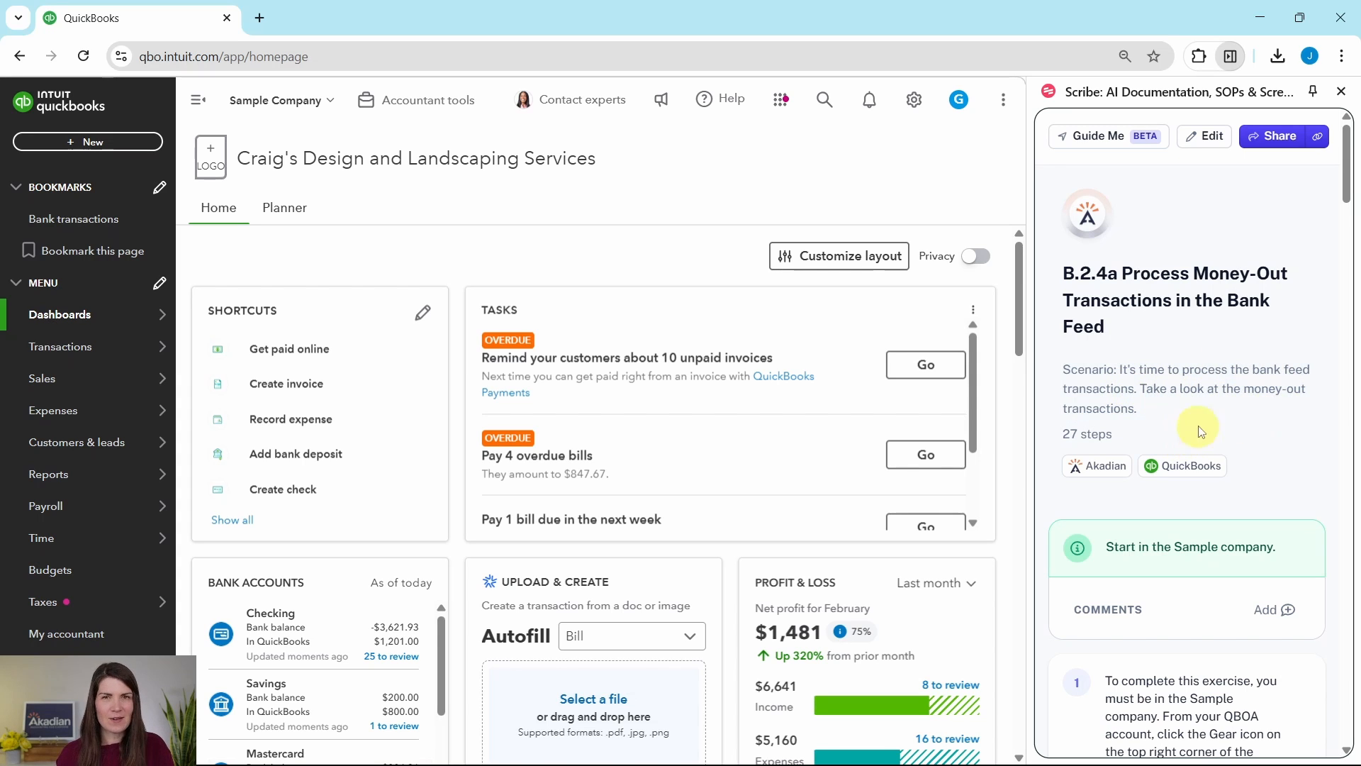
- Follow the exercise guide to open the bank transactions page and dismiss the bank connection pop-up
scroll(1213, 355, "down", 3)
scroll(1214, 348, "down", 1)
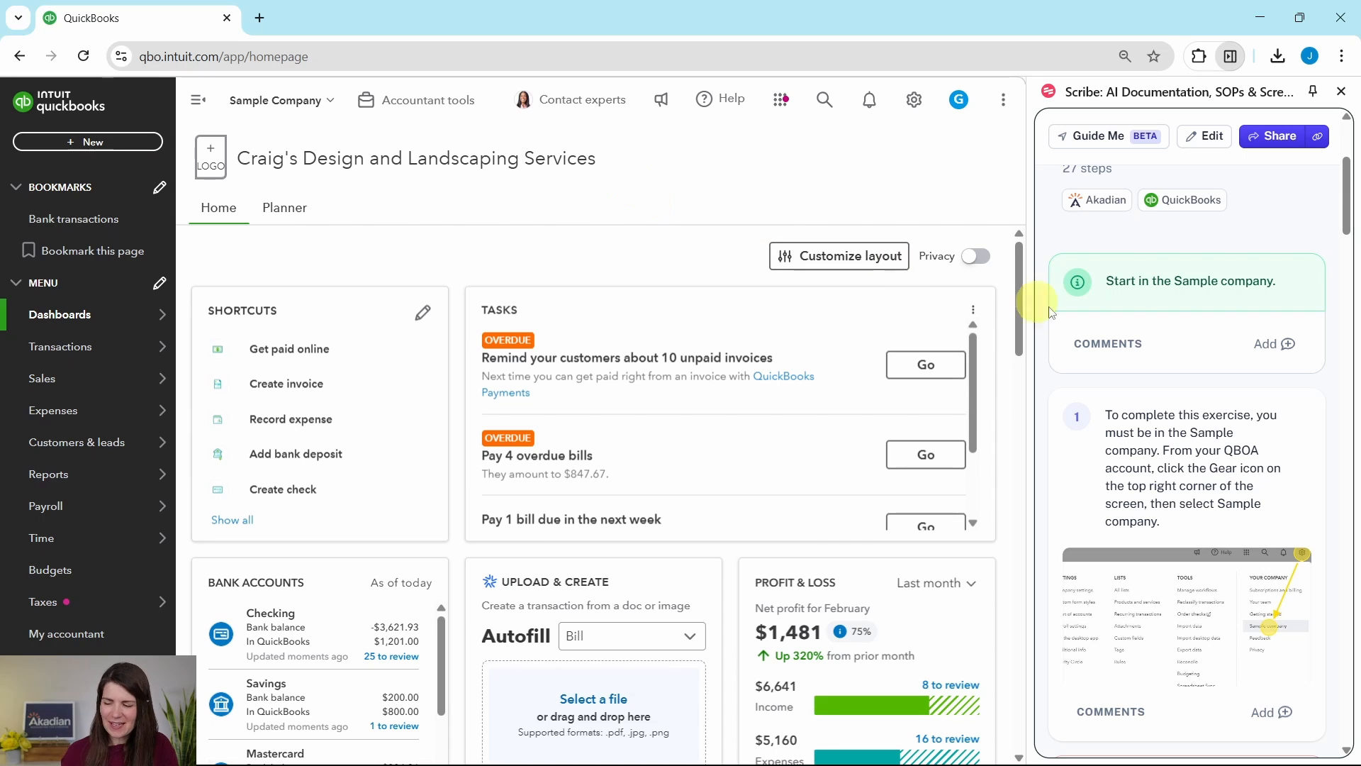
scroll(1139, 342, "down", 1)
scroll(1139, 341, "down", 10)
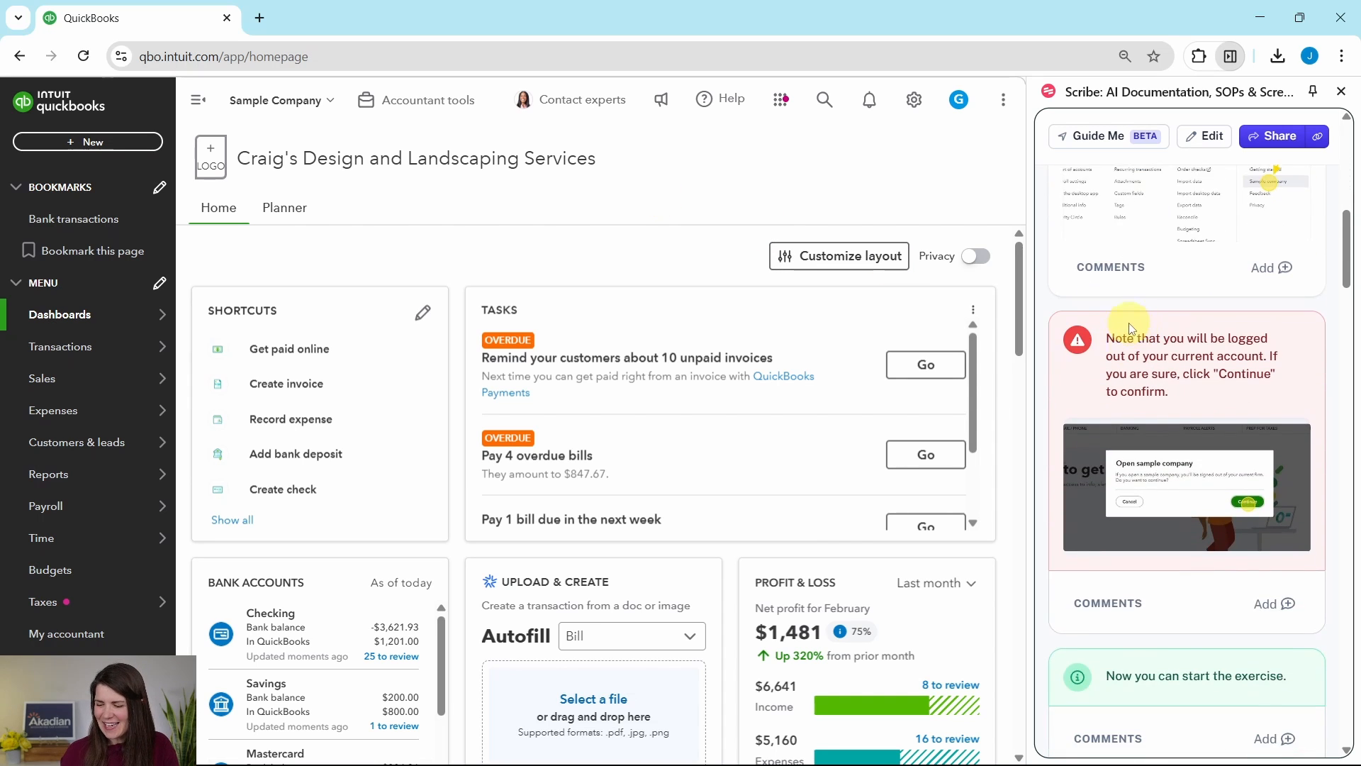
scroll(1134, 330, "down", 5)
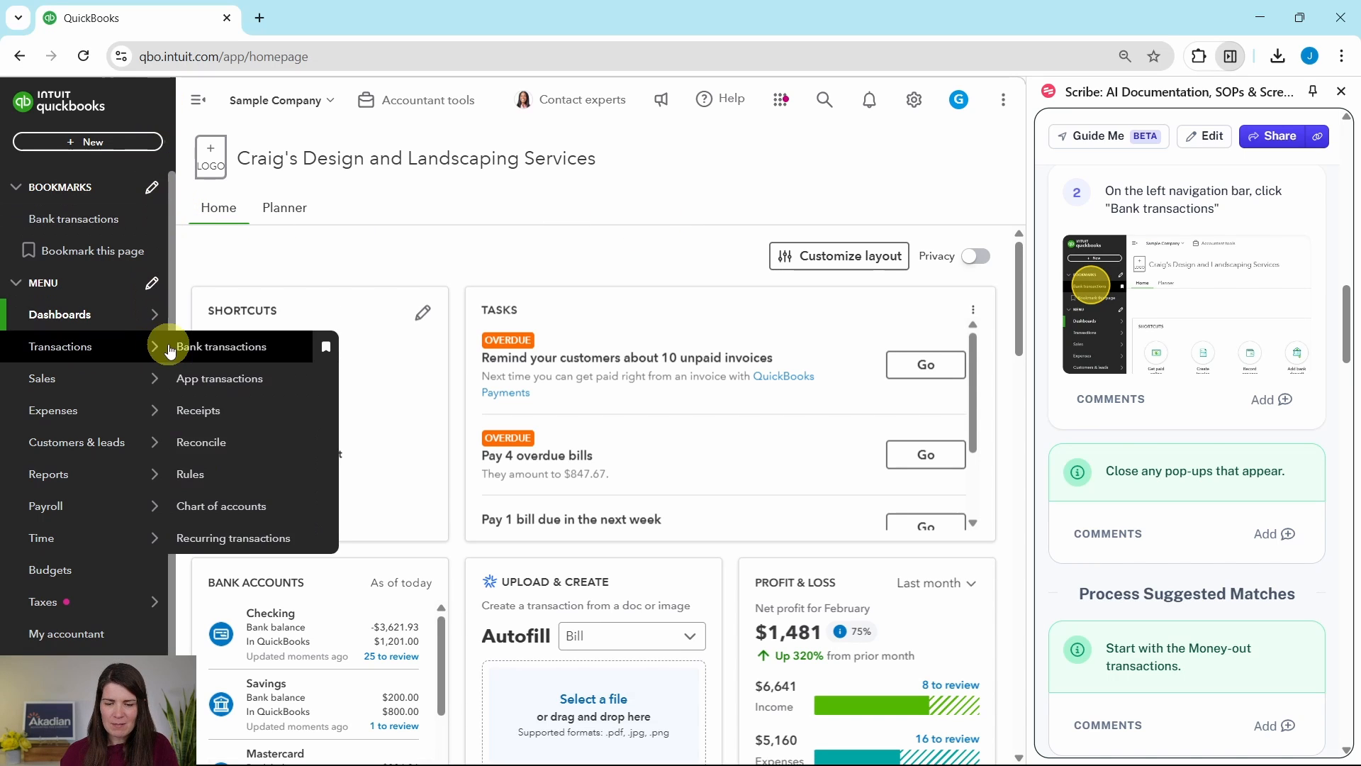
left_click(61, 226)
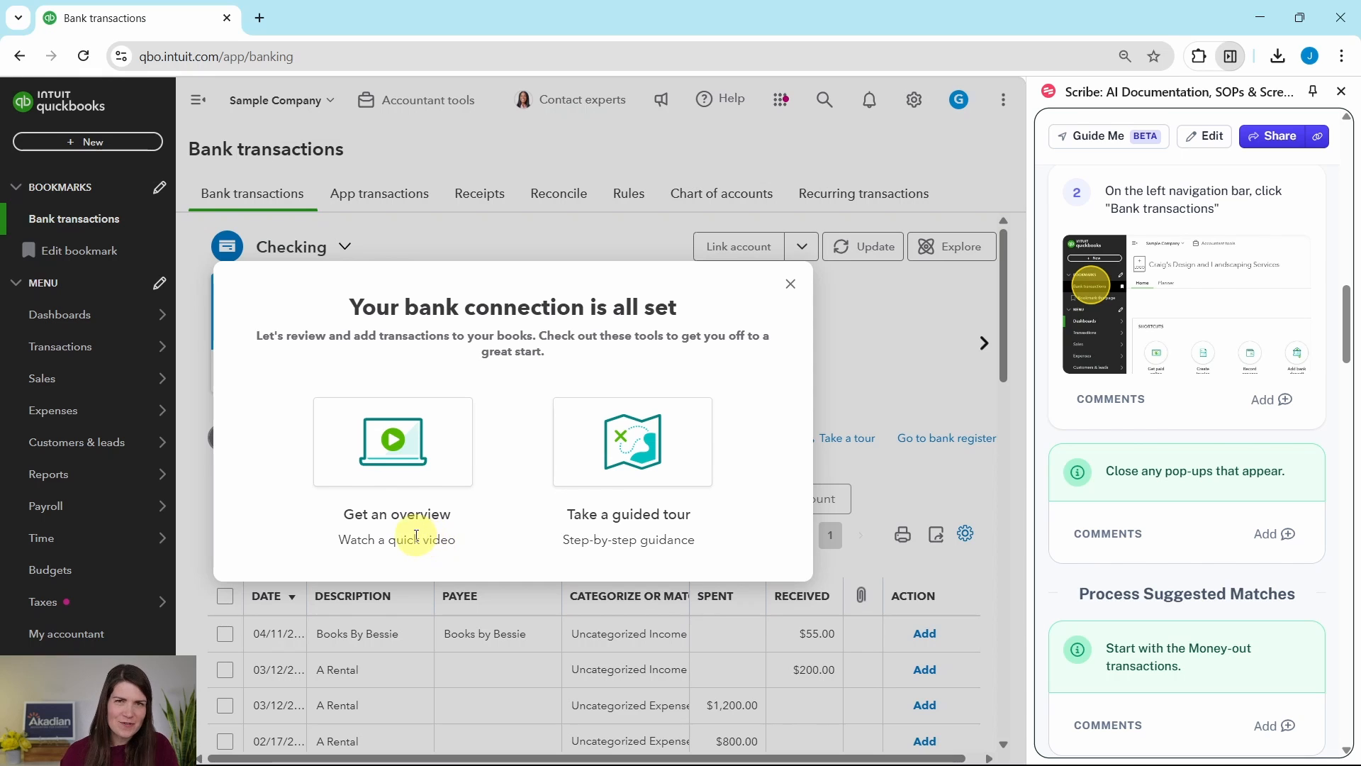
left_click(792, 285)
- Filter the Checking account's transactions for review to show only Money out
scroll(1183, 422, "down", 1)
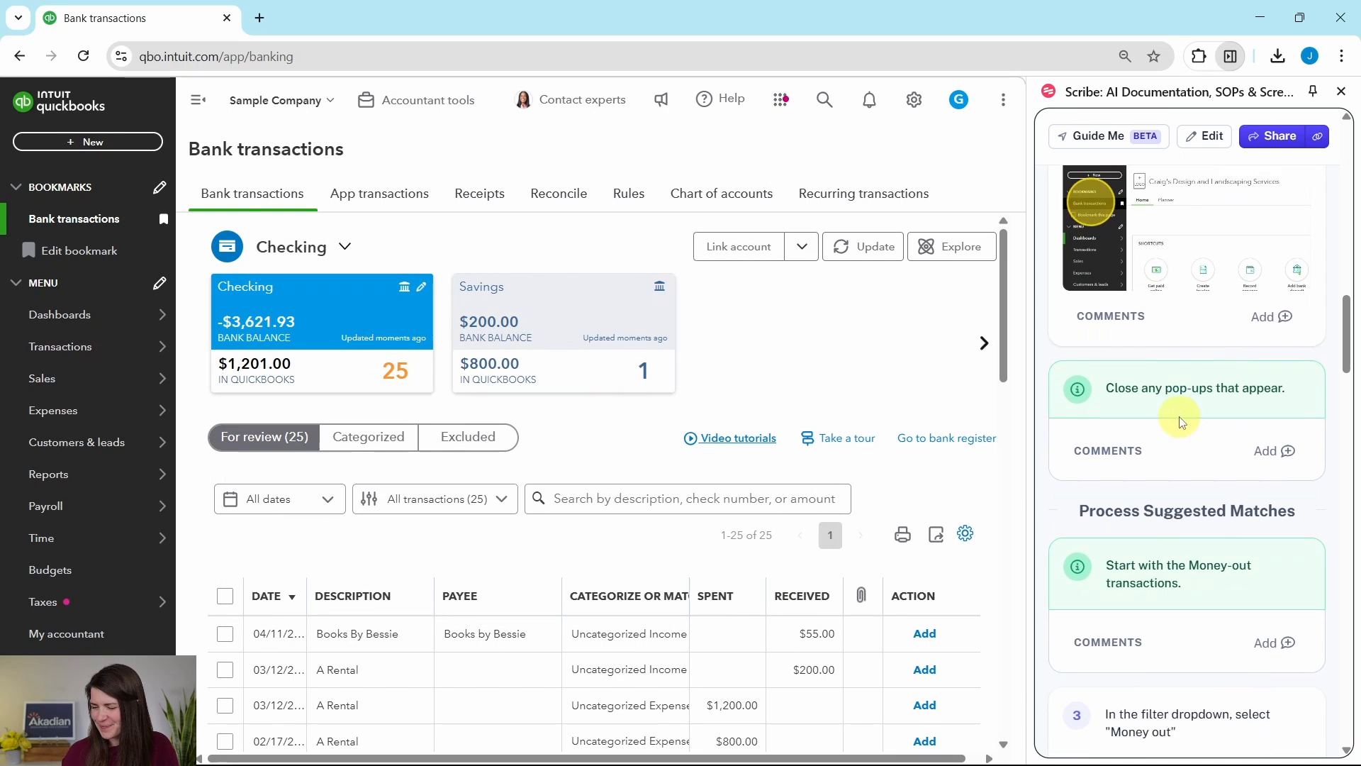
scroll(1183, 422, "down", 3)
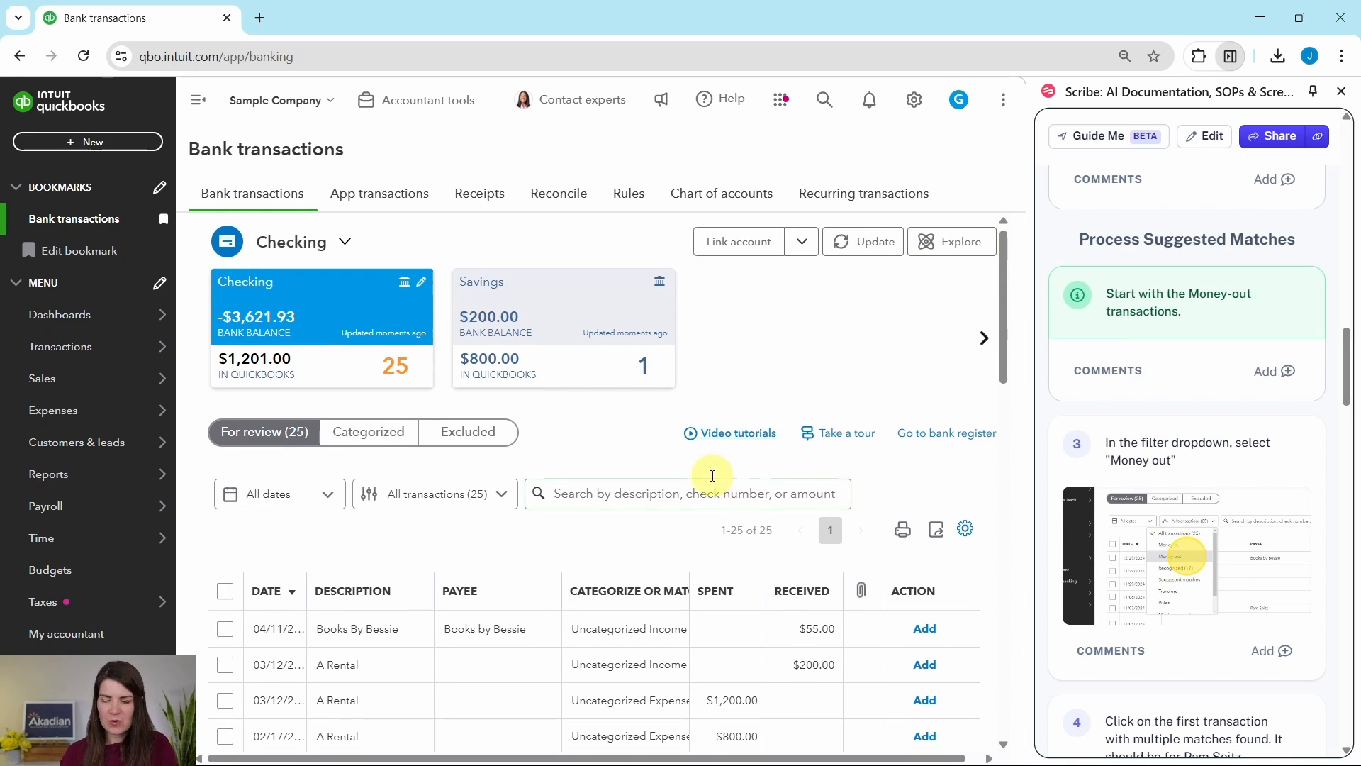
scroll(707, 474, "down", 5)
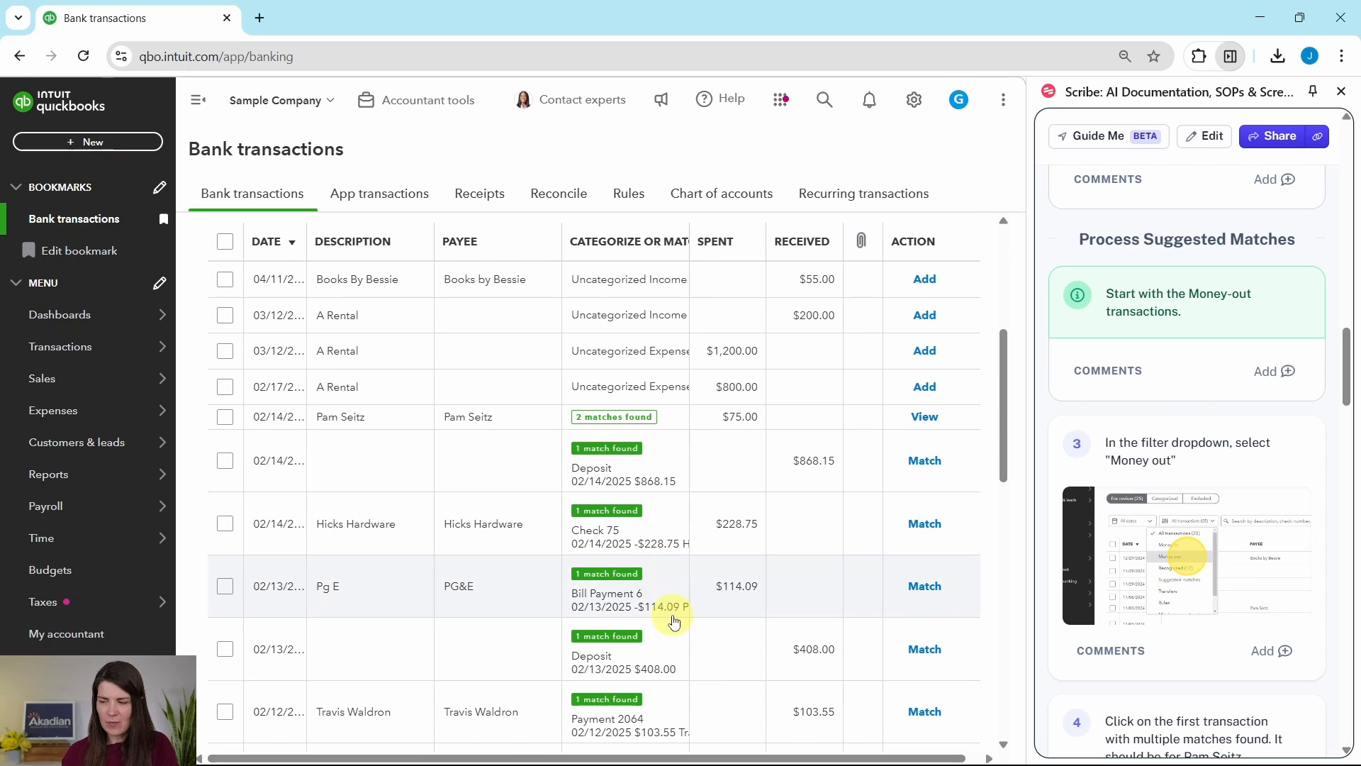
scroll(651, 545, "up", 4)
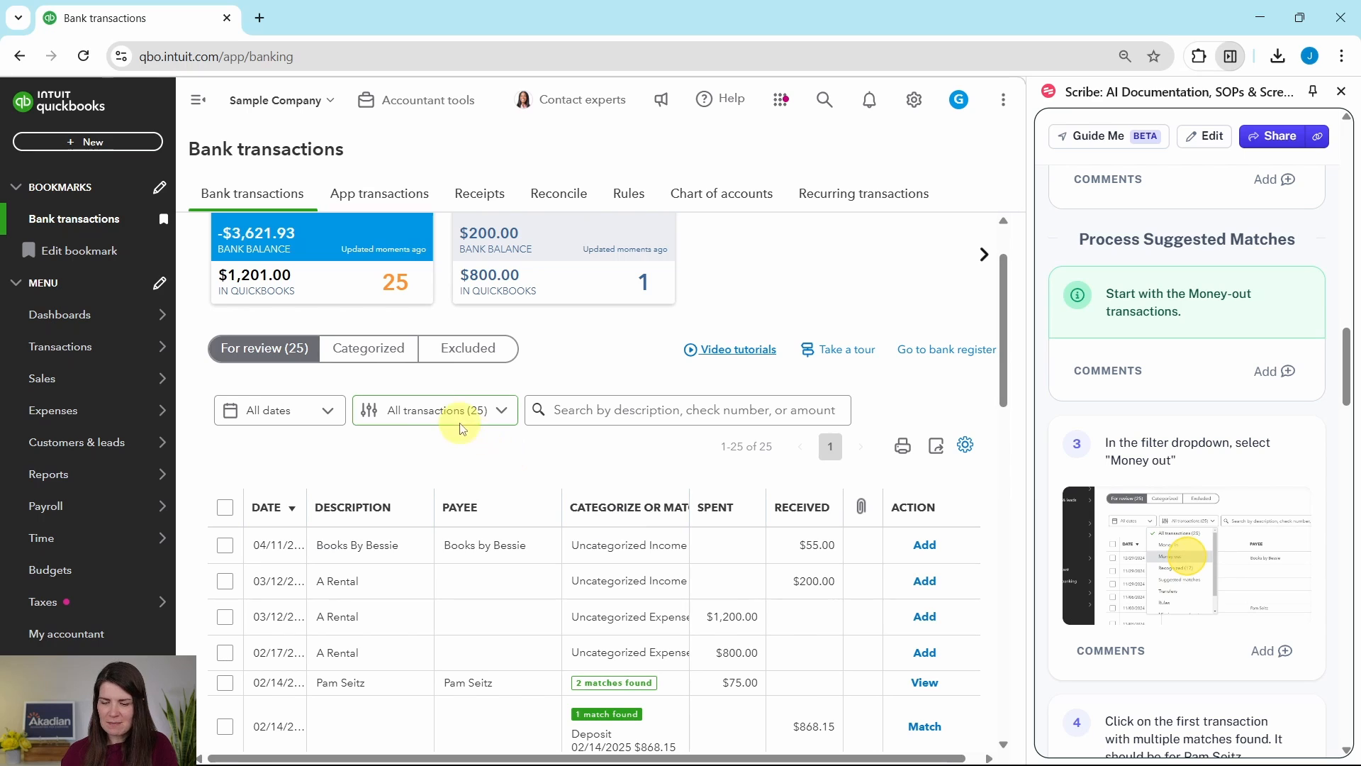
left_click(500, 417)
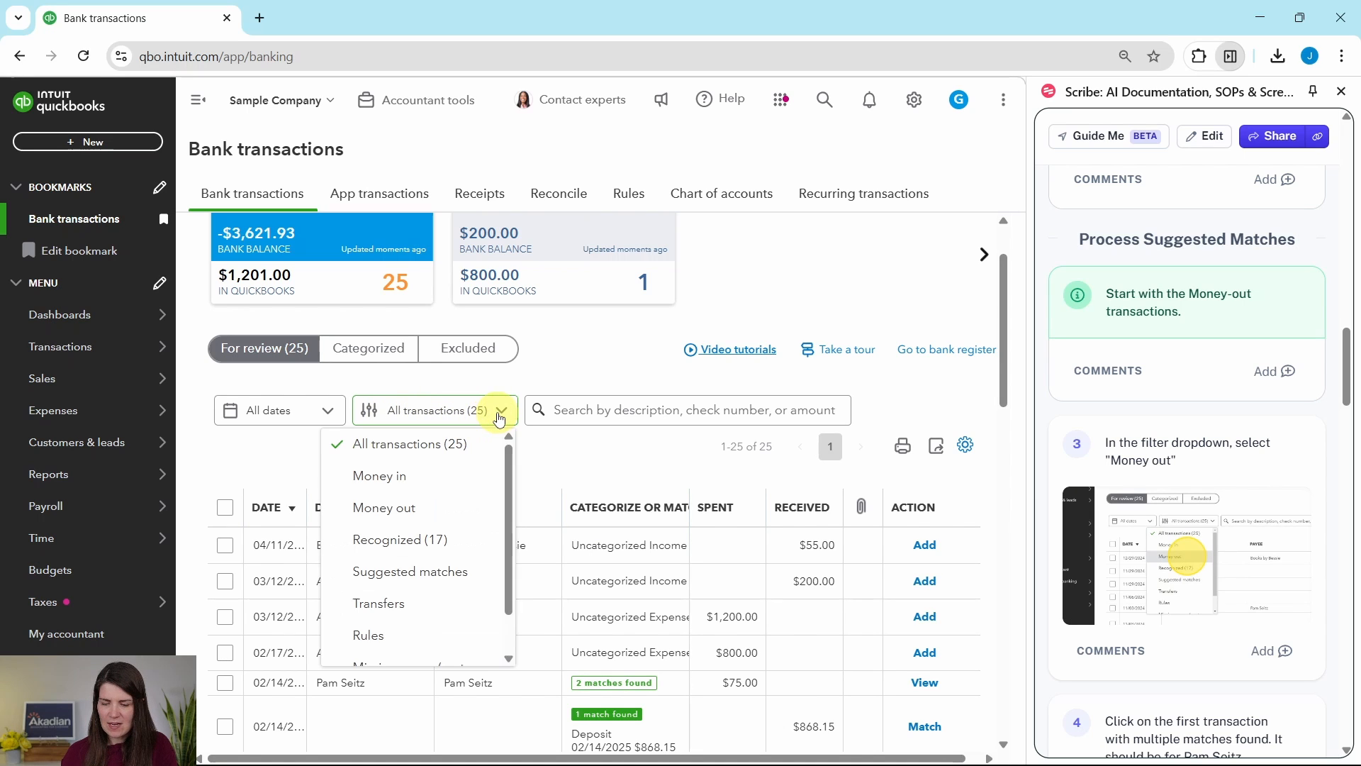
left_click(385, 509)
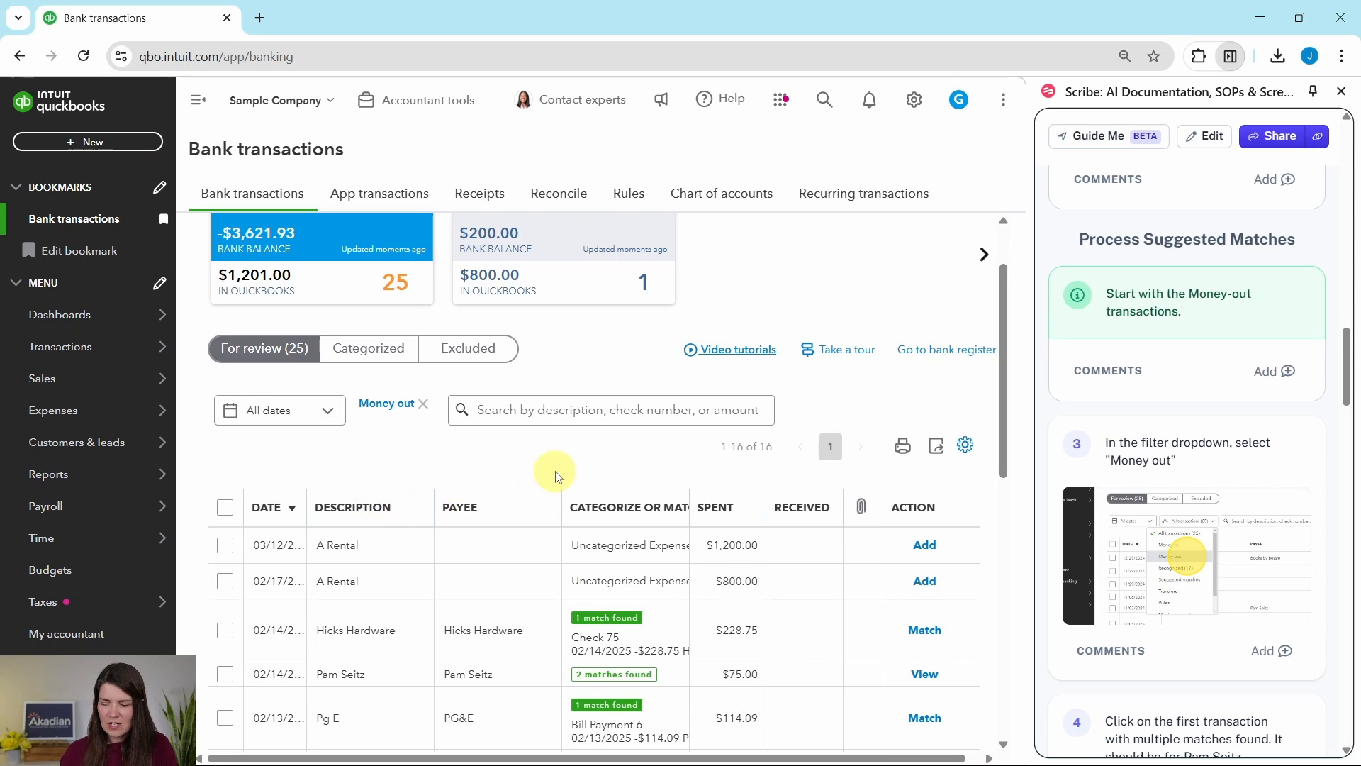
- Match the 02/14/2025 transaction for $75.00 with the suggested Expense 76 for the same payee
scroll(557, 469, "down", 2)
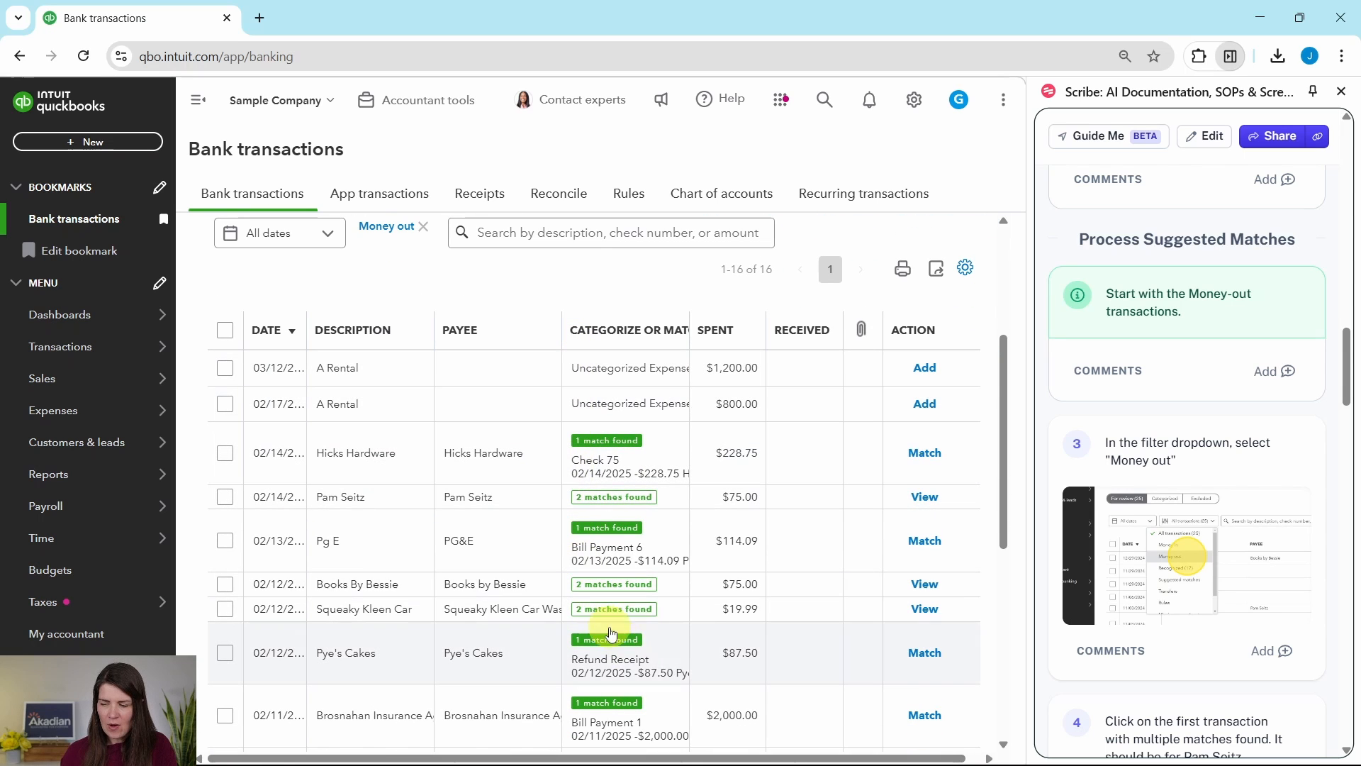
scroll(1152, 560, "down", 3)
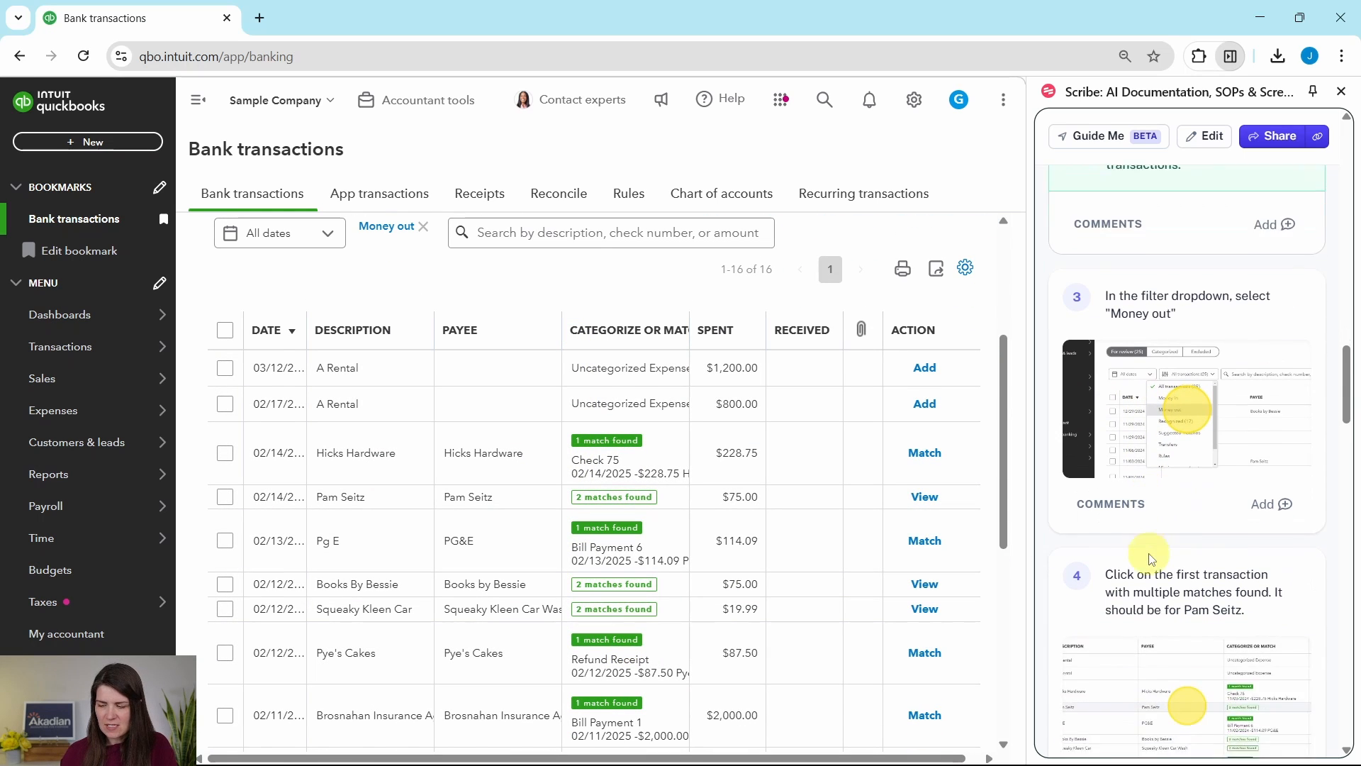
scroll(1152, 561, "down", 3)
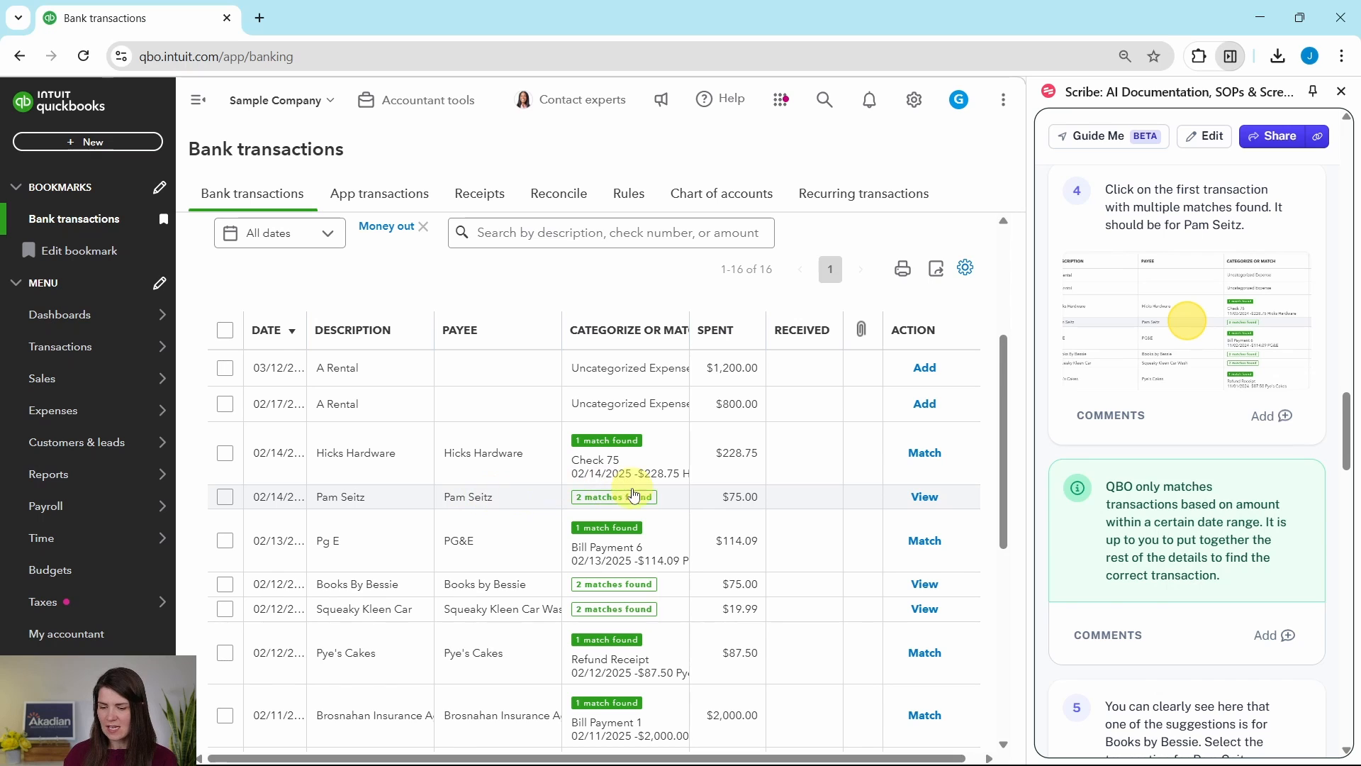
left_click(522, 507)
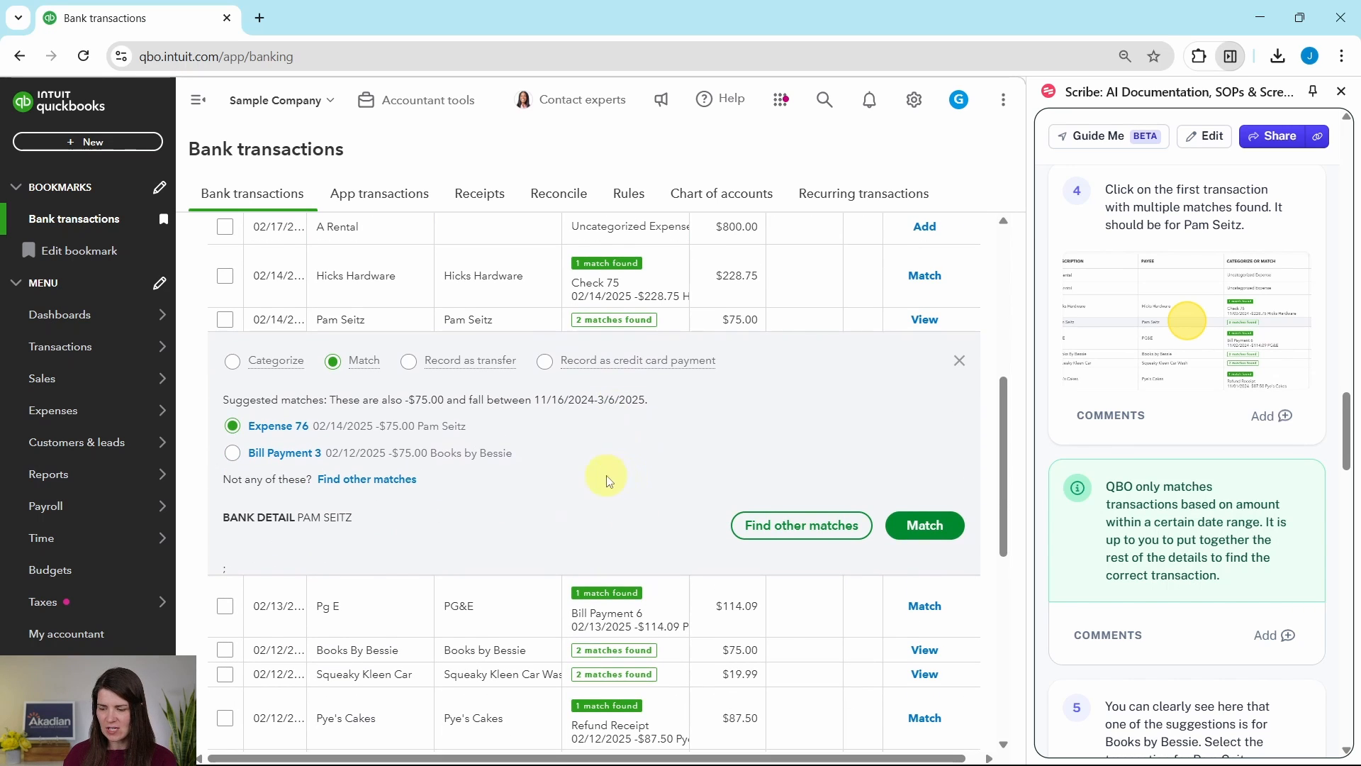
scroll(1210, 560, "down", 5)
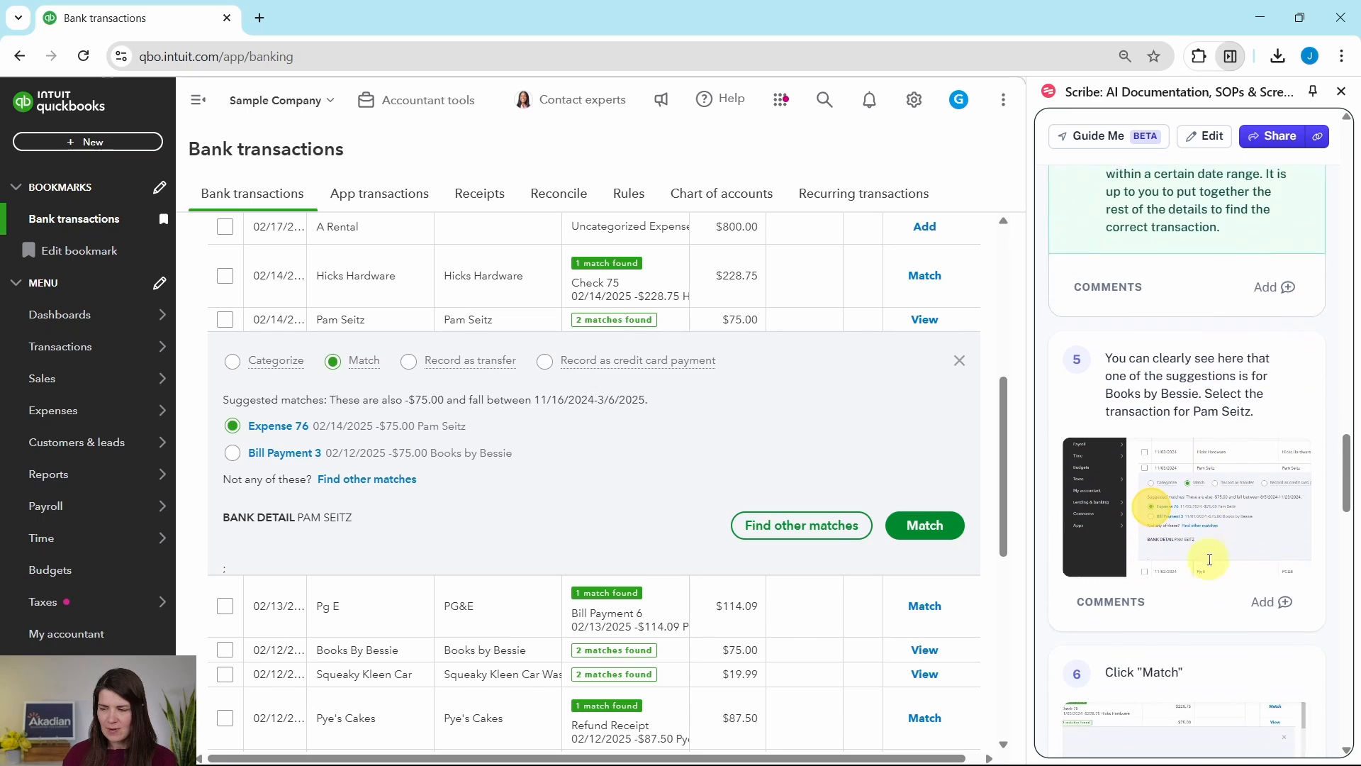
scroll(1211, 561, "down", 3)
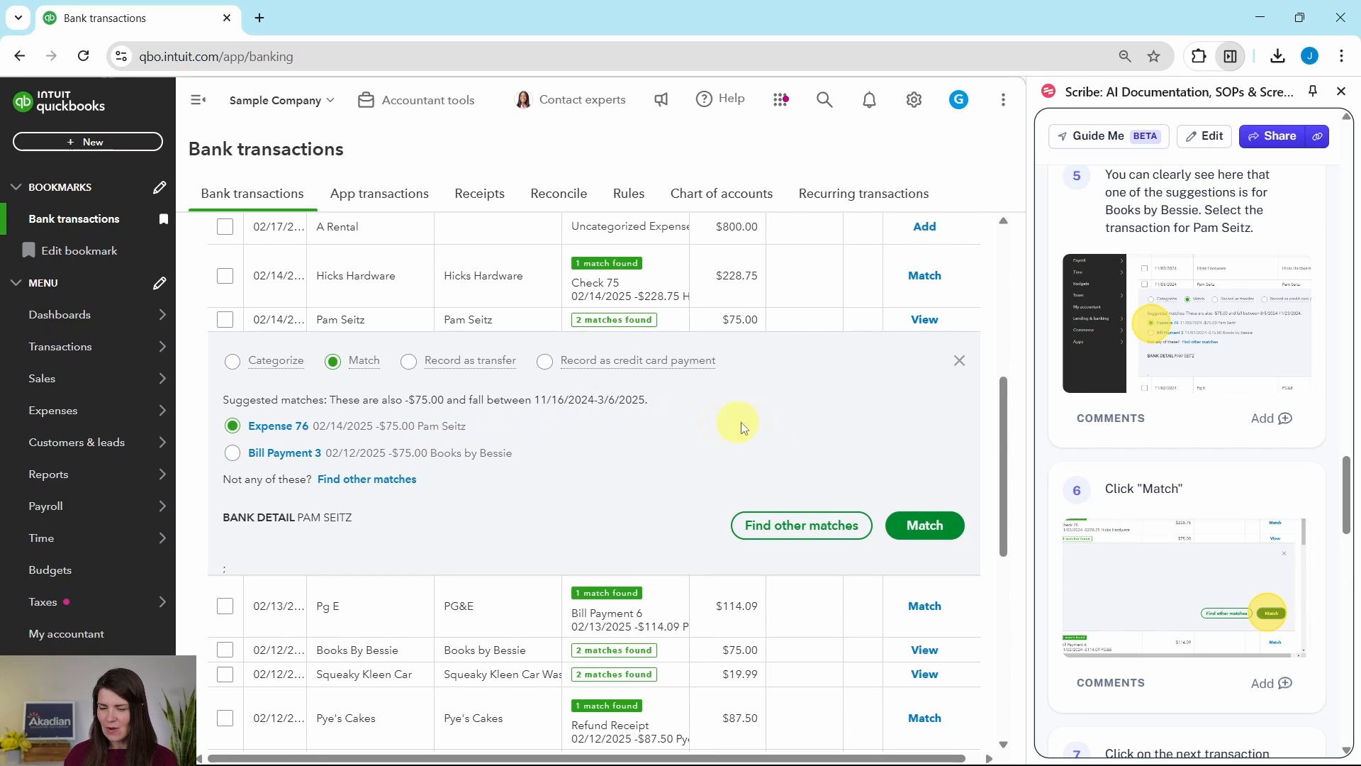
left_click(934, 529)
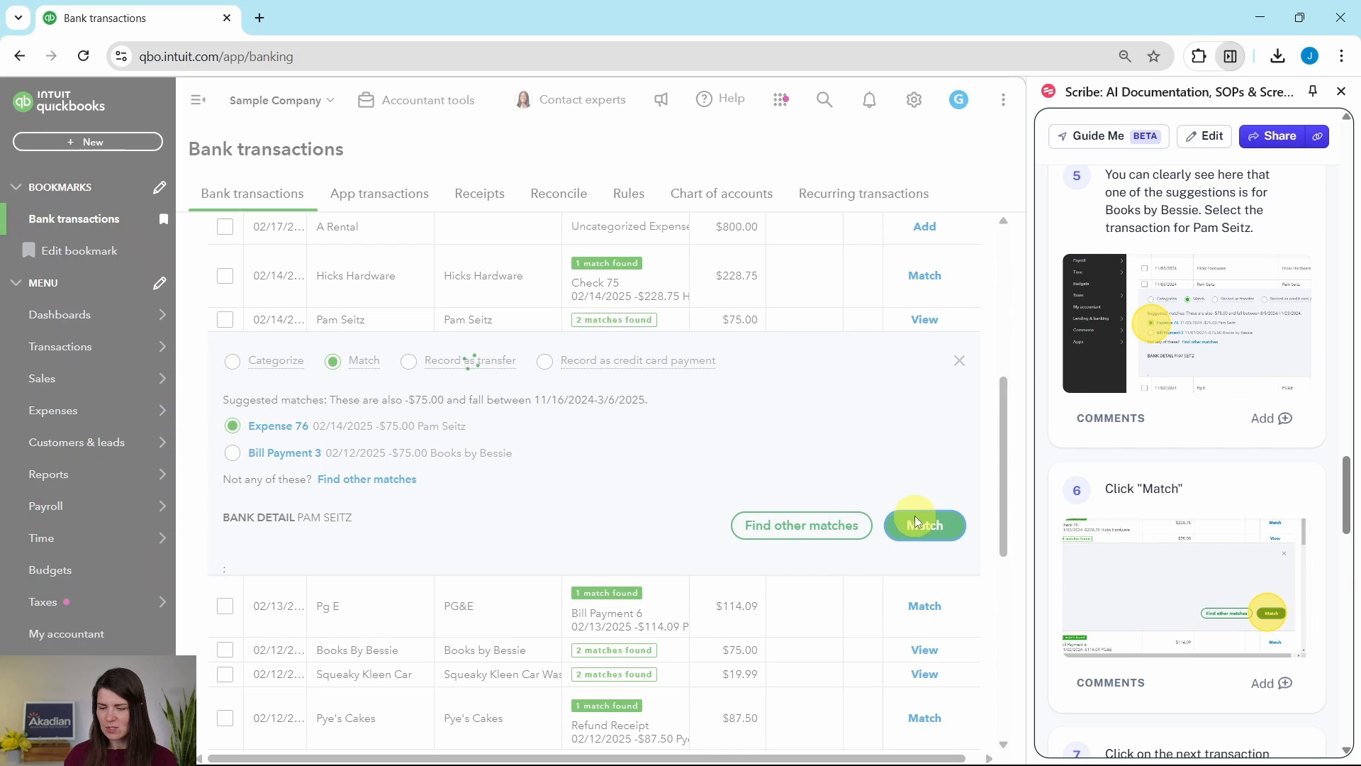
- Match the $19.99 Squeaky Kleen Car Wash transaction with the suggested Check Debit dated 02/12/2025
scroll(1122, 554, "down", 6)
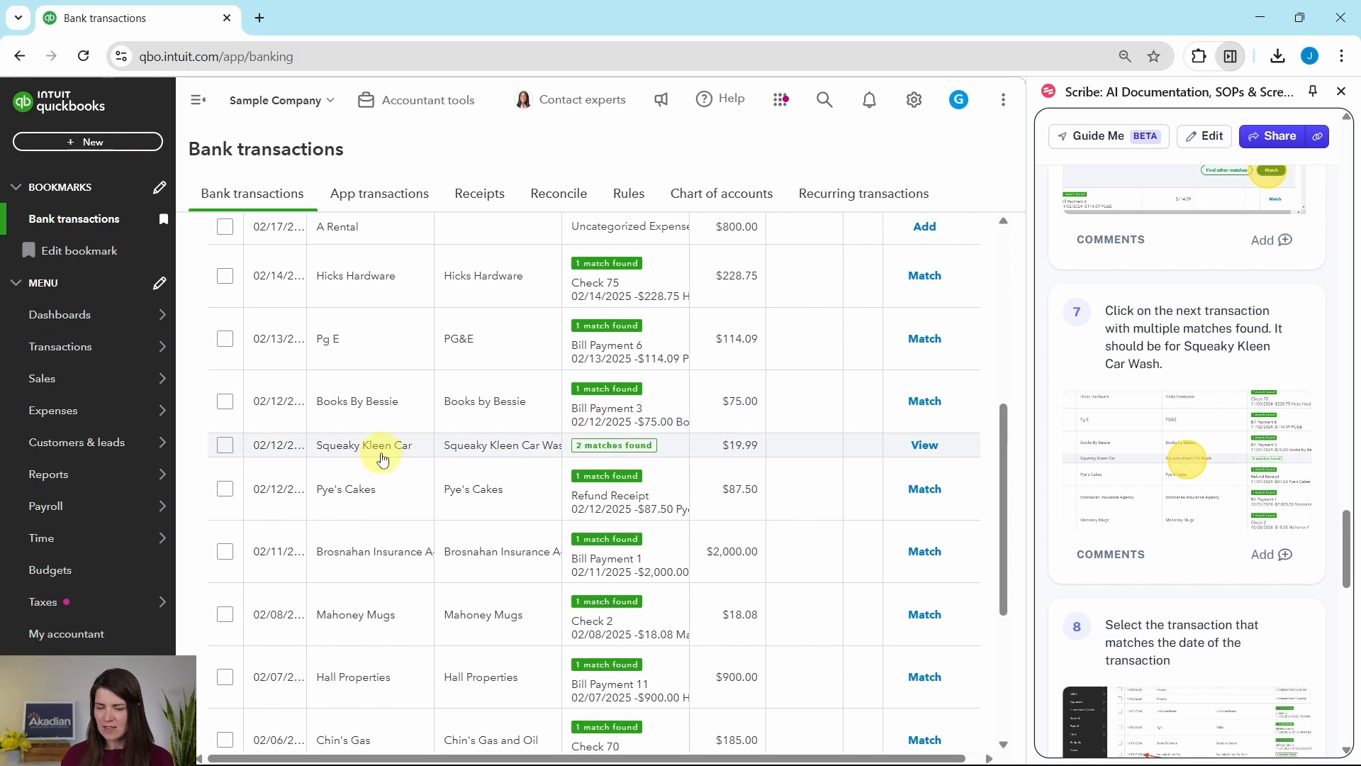
left_click(526, 454)
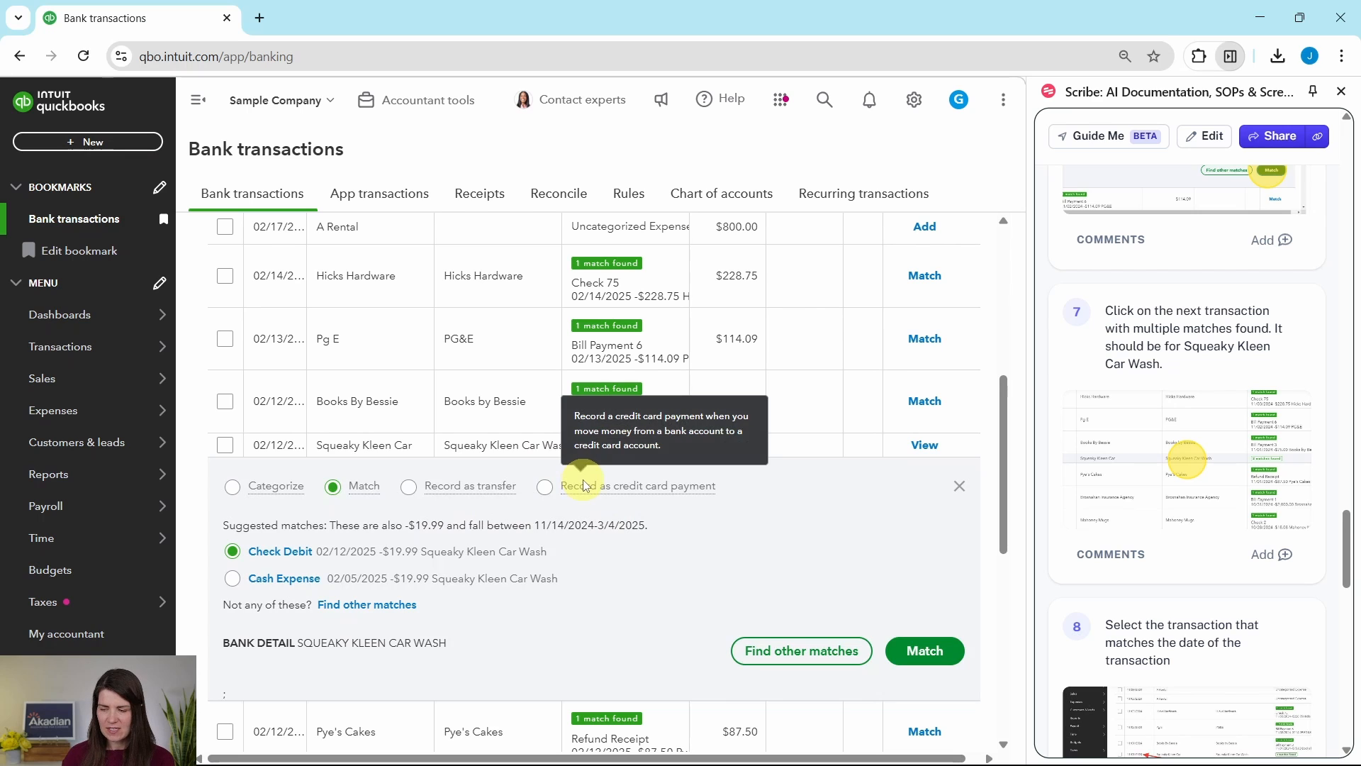
scroll(624, 518, "down", 1)
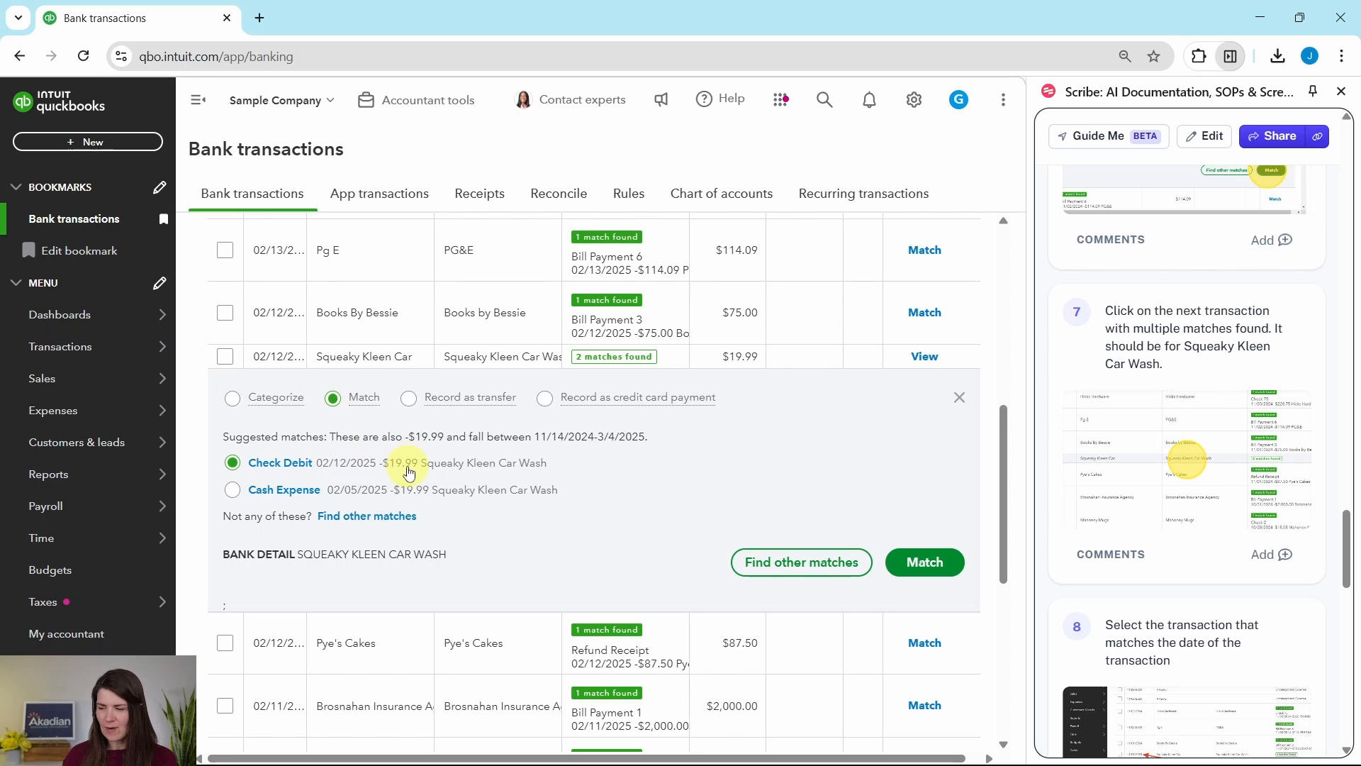
scroll(1103, 530, "down", 6)
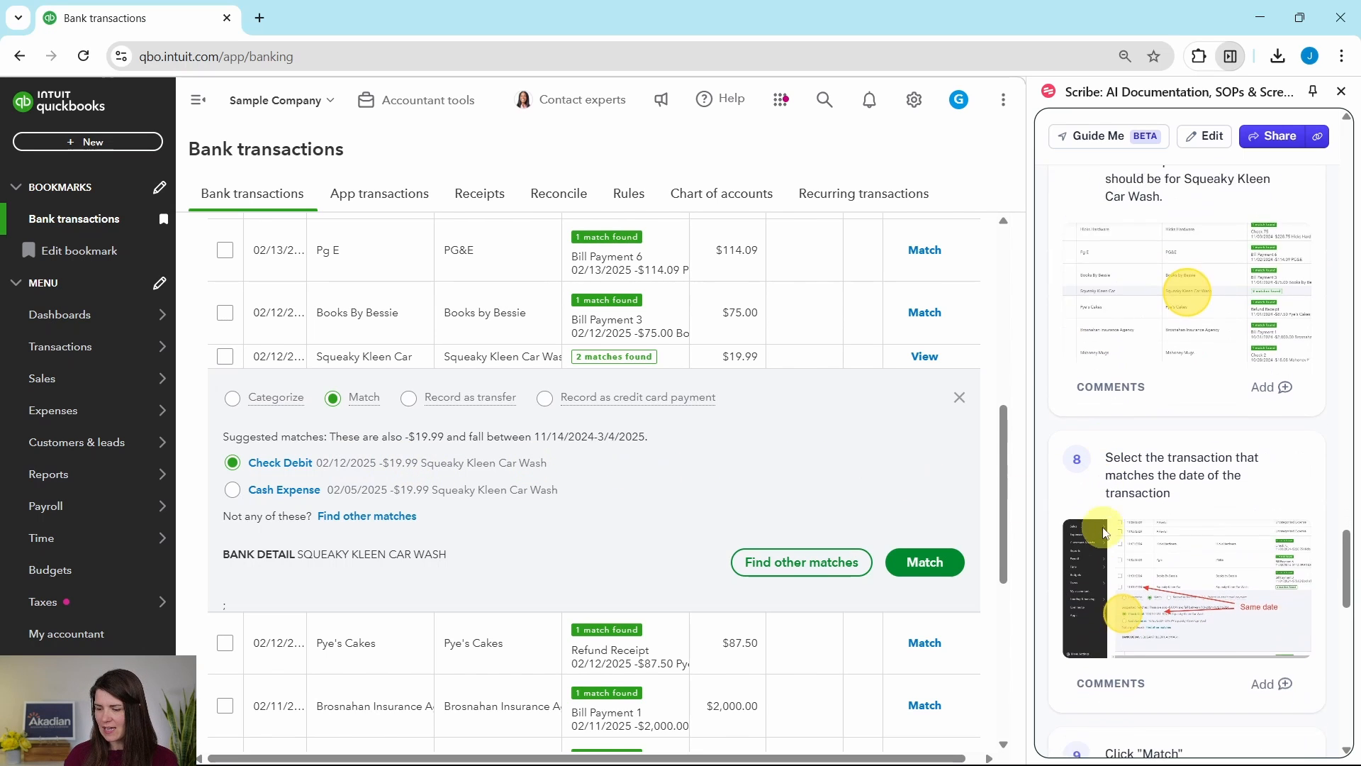
left_click(936, 571)
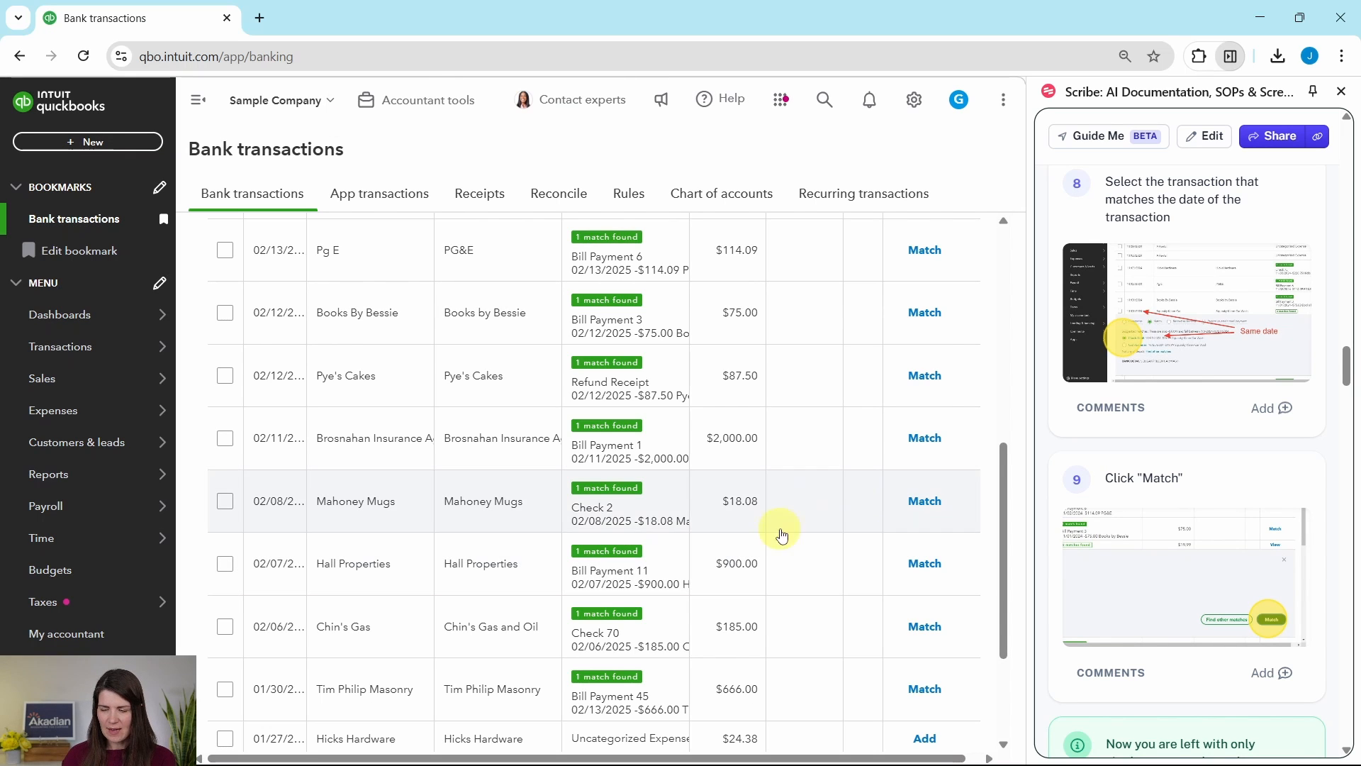
- Accept all money-out transactions with one match found in a batch, excluding both A Rental entries and the $24.38 Hicks Hardware entry
scroll(1137, 530, "down", 6)
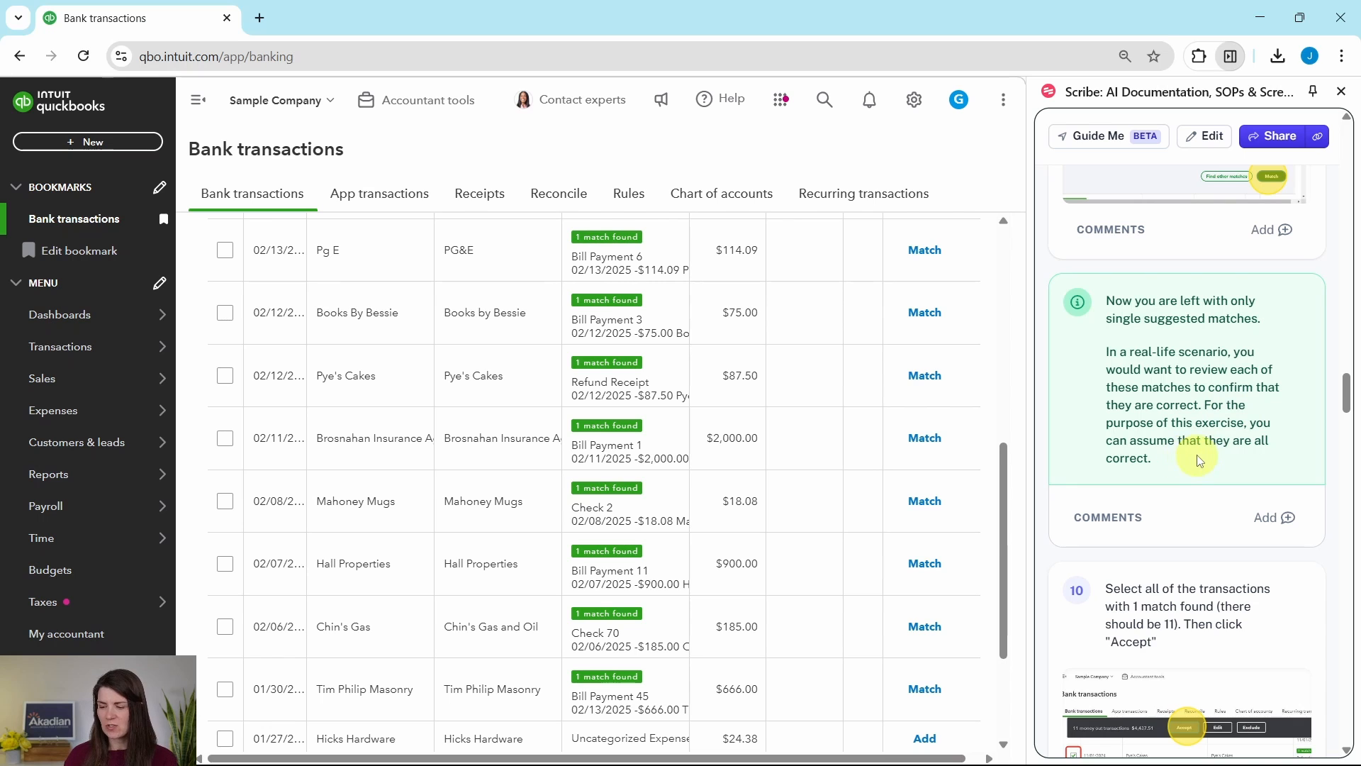
scroll(1201, 457, "down", 4)
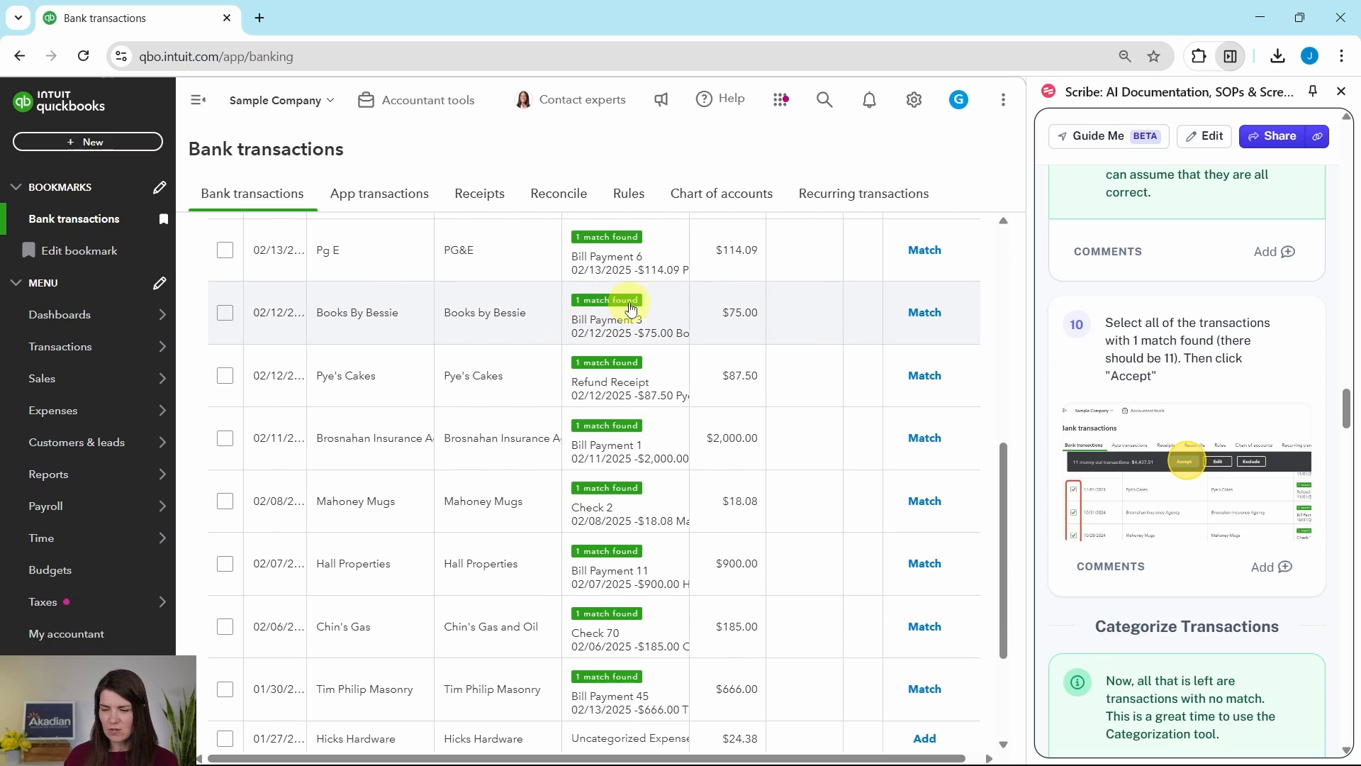
scroll(602, 448, "up", 8)
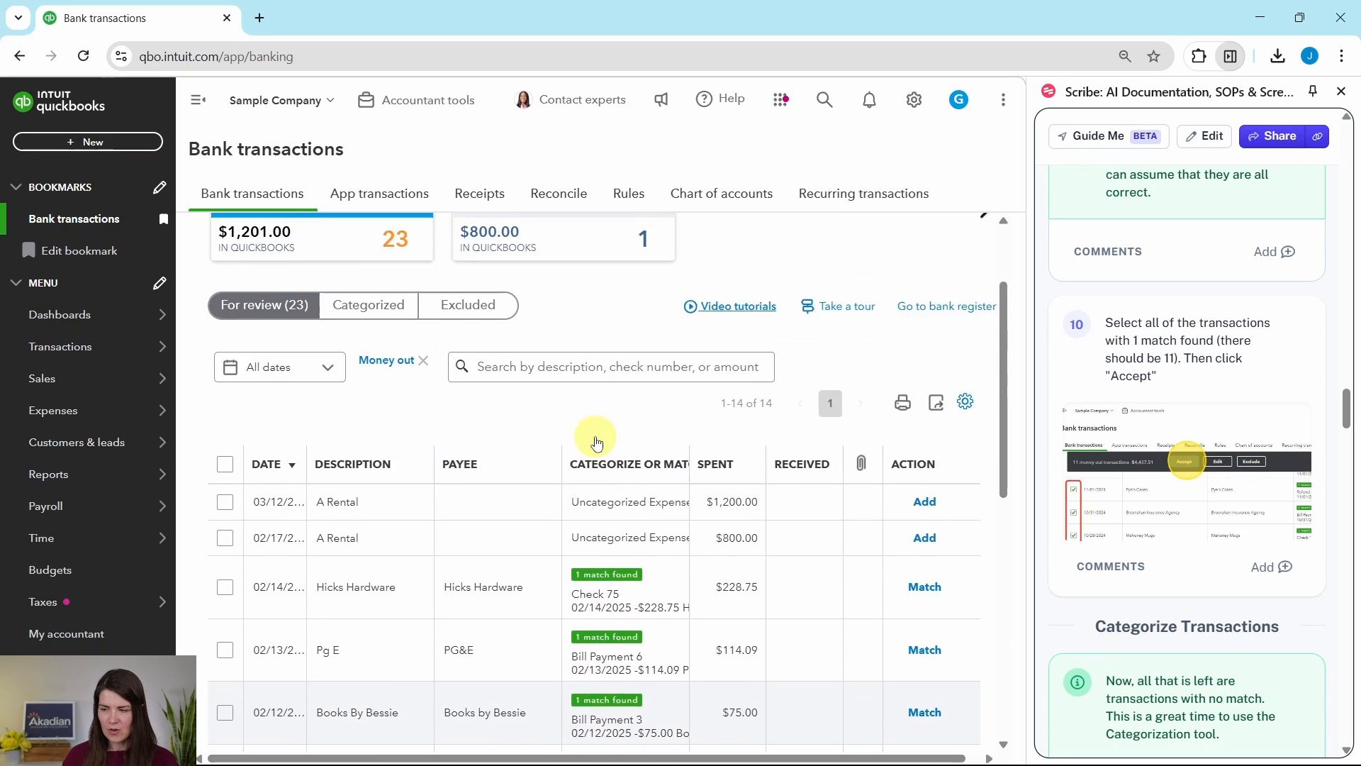
scroll(336, 457, "down", 1)
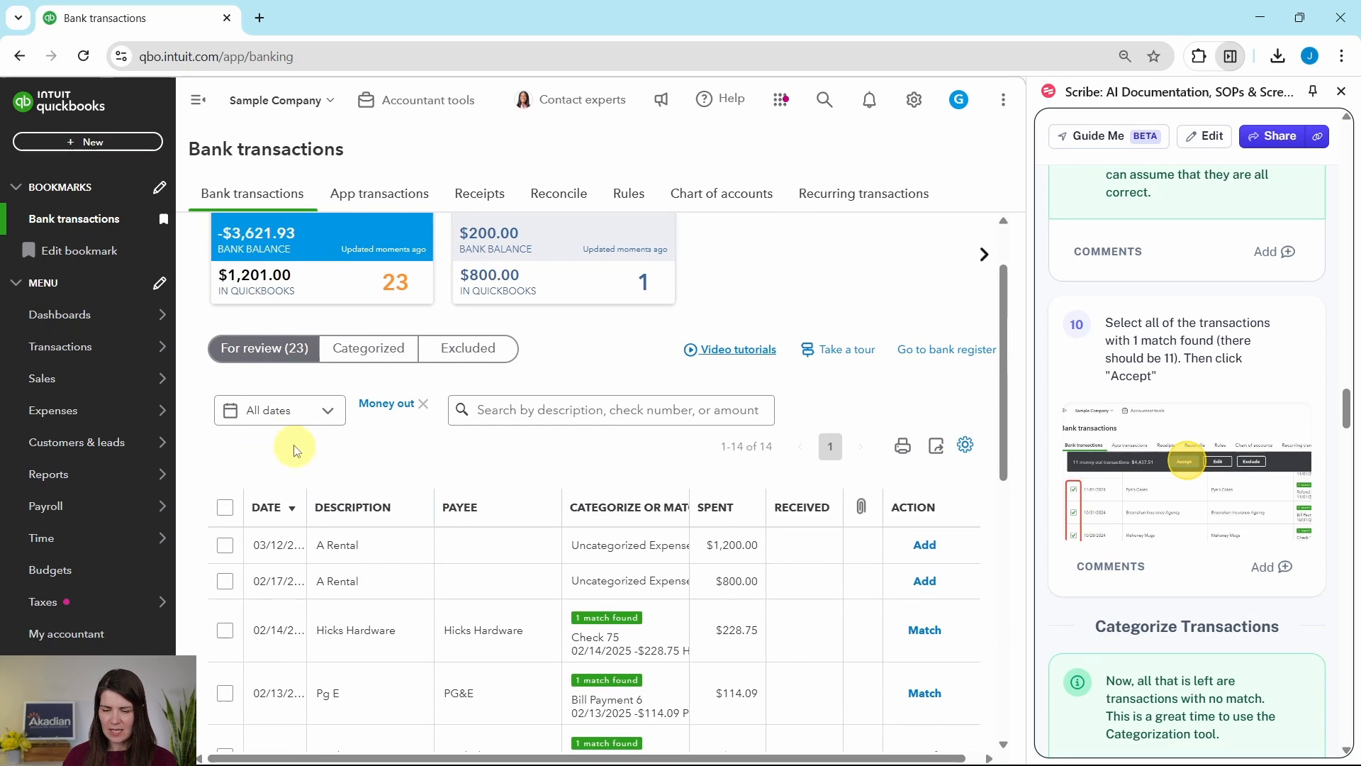
left_click(225, 505)
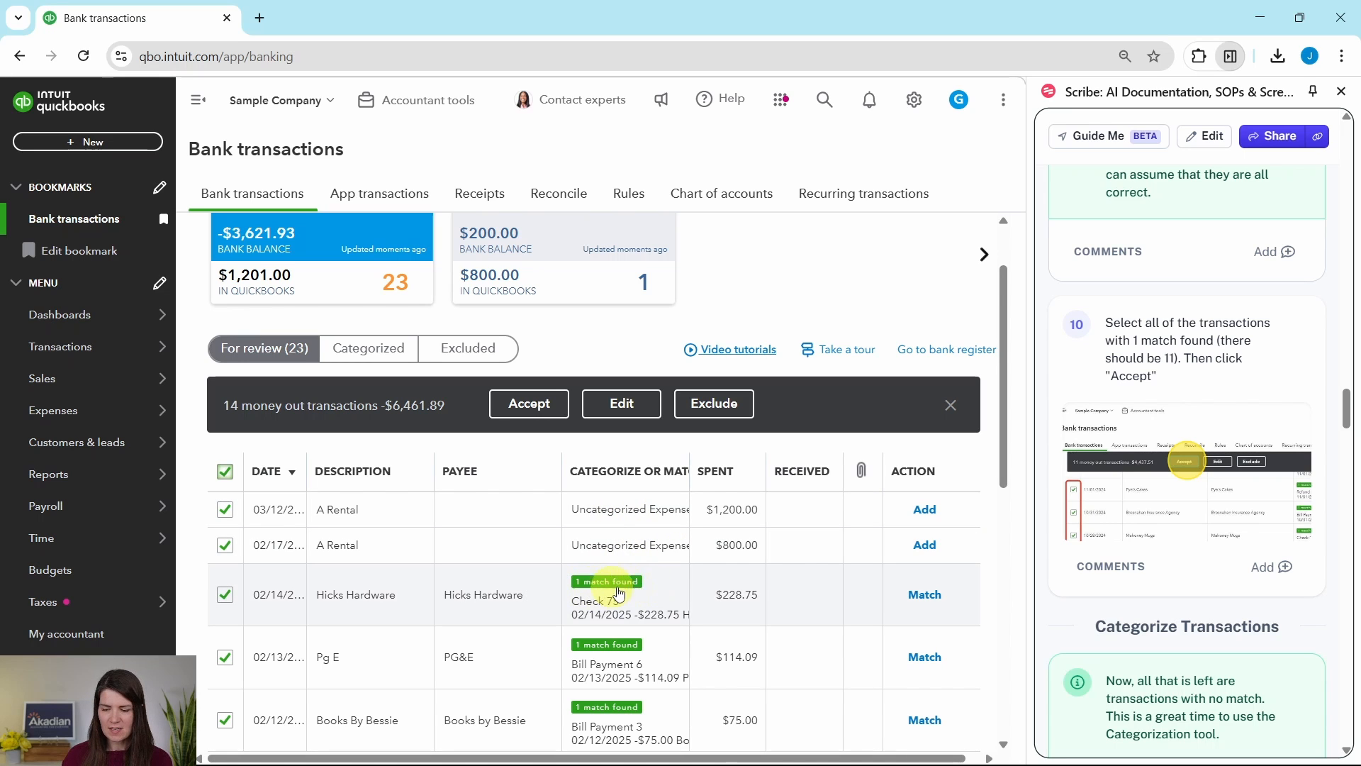
left_click(225, 511)
left_click(224, 545)
scroll(423, 533, "down", 1)
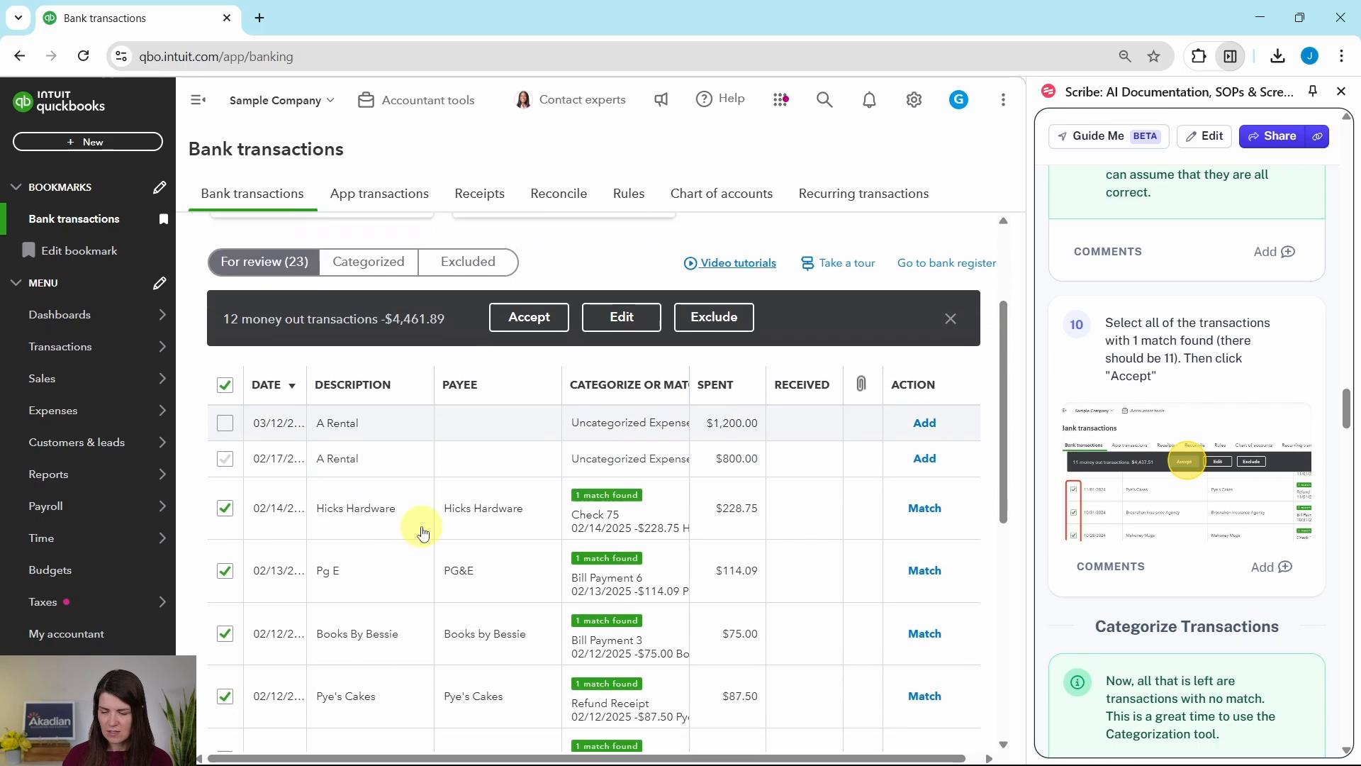
scroll(423, 533, "down", 6)
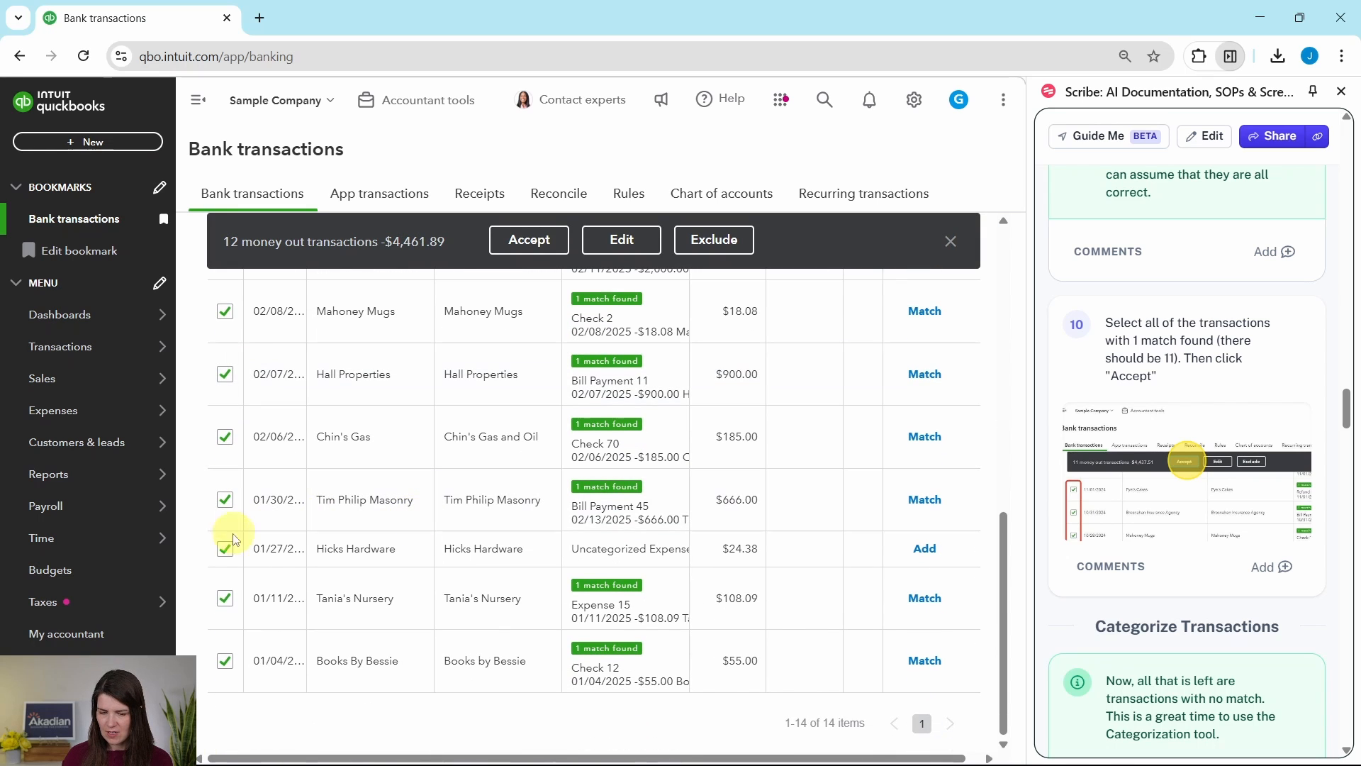
left_click(224, 548)
scroll(365, 546, "up", 7)
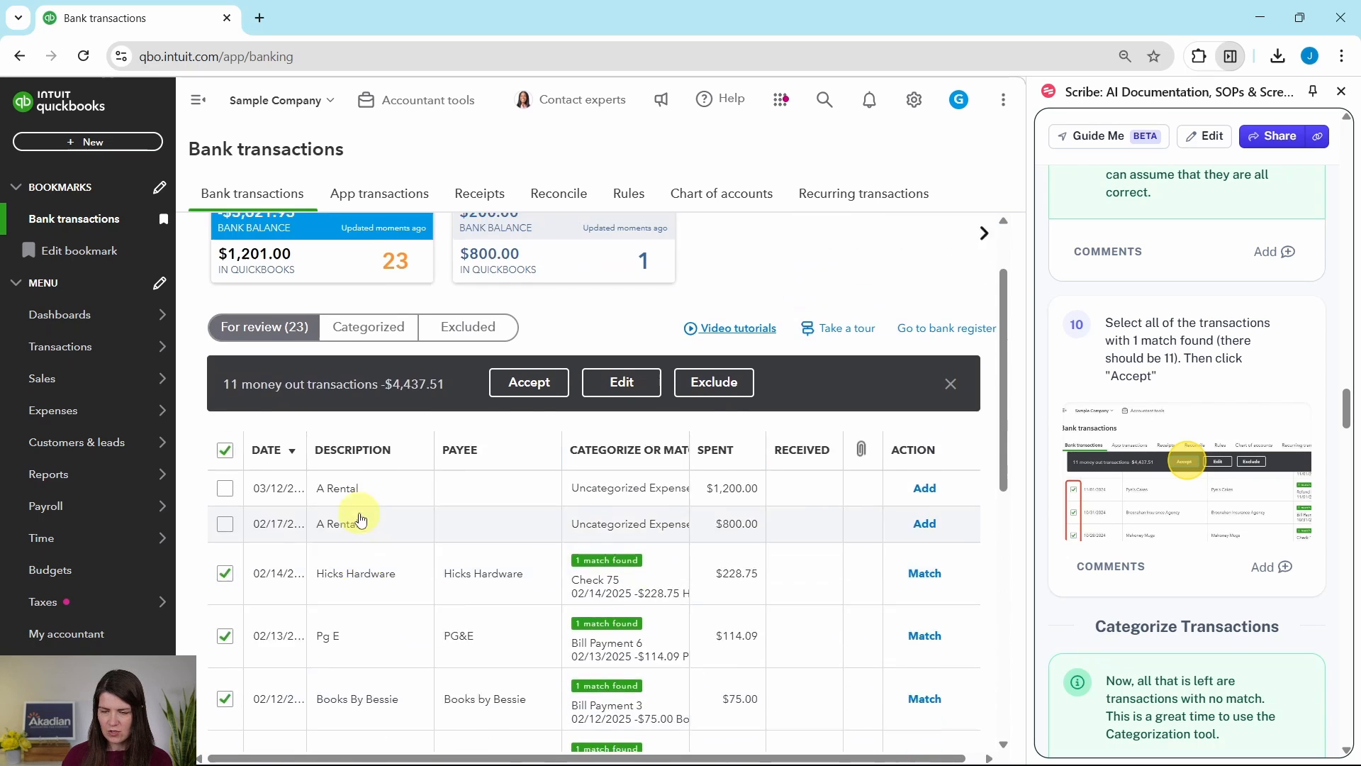
scroll(360, 518, "up", 1)
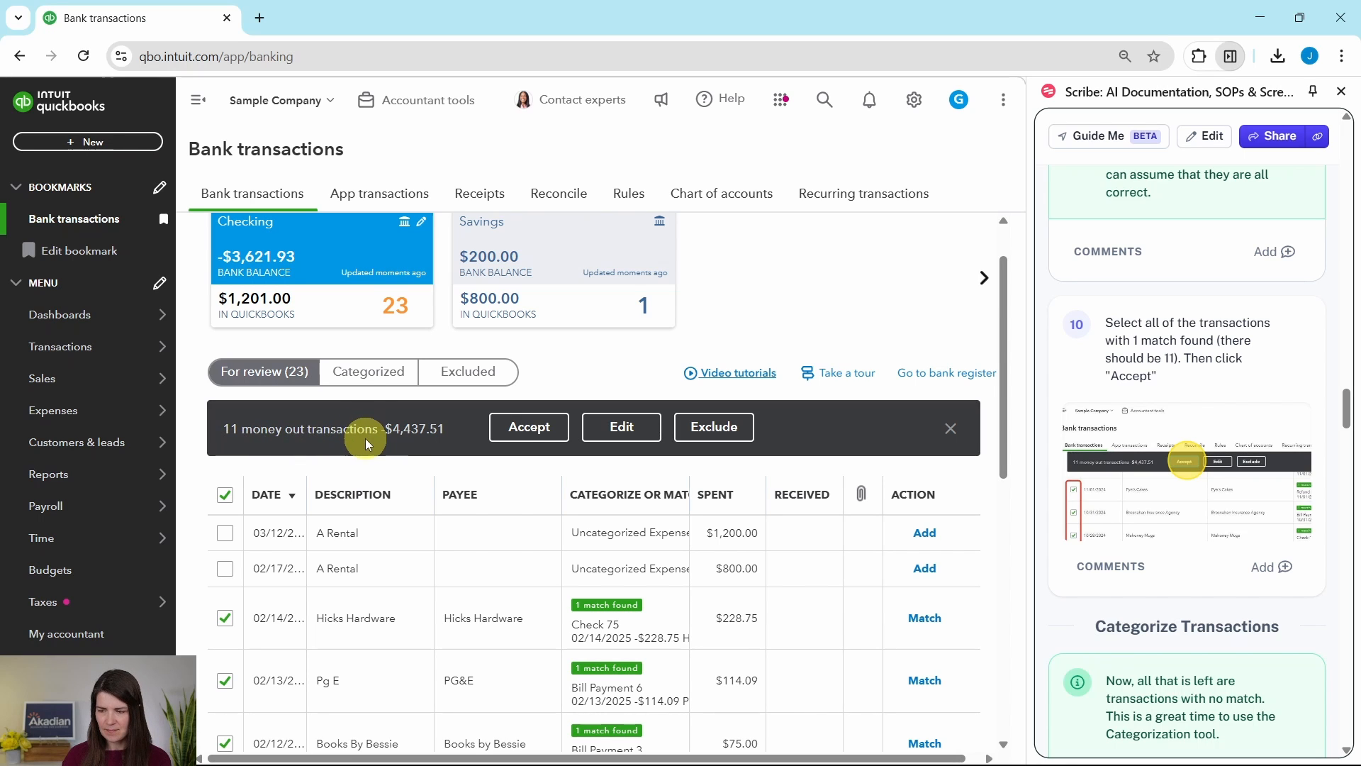
left_click(530, 429)
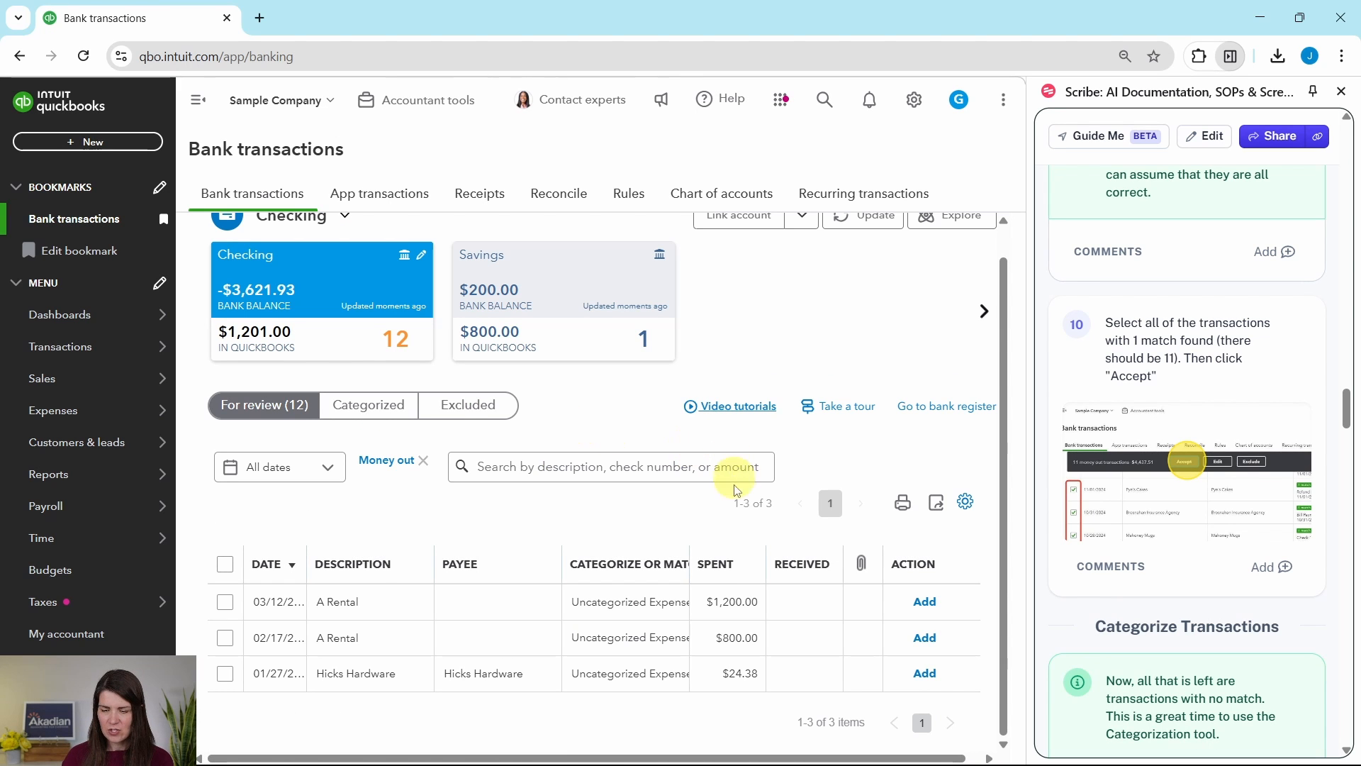
- Create a new vendor with the display name "A Rental" as payee for the $1,200.00 A Rental transaction
scroll(1188, 527, "down", 4)
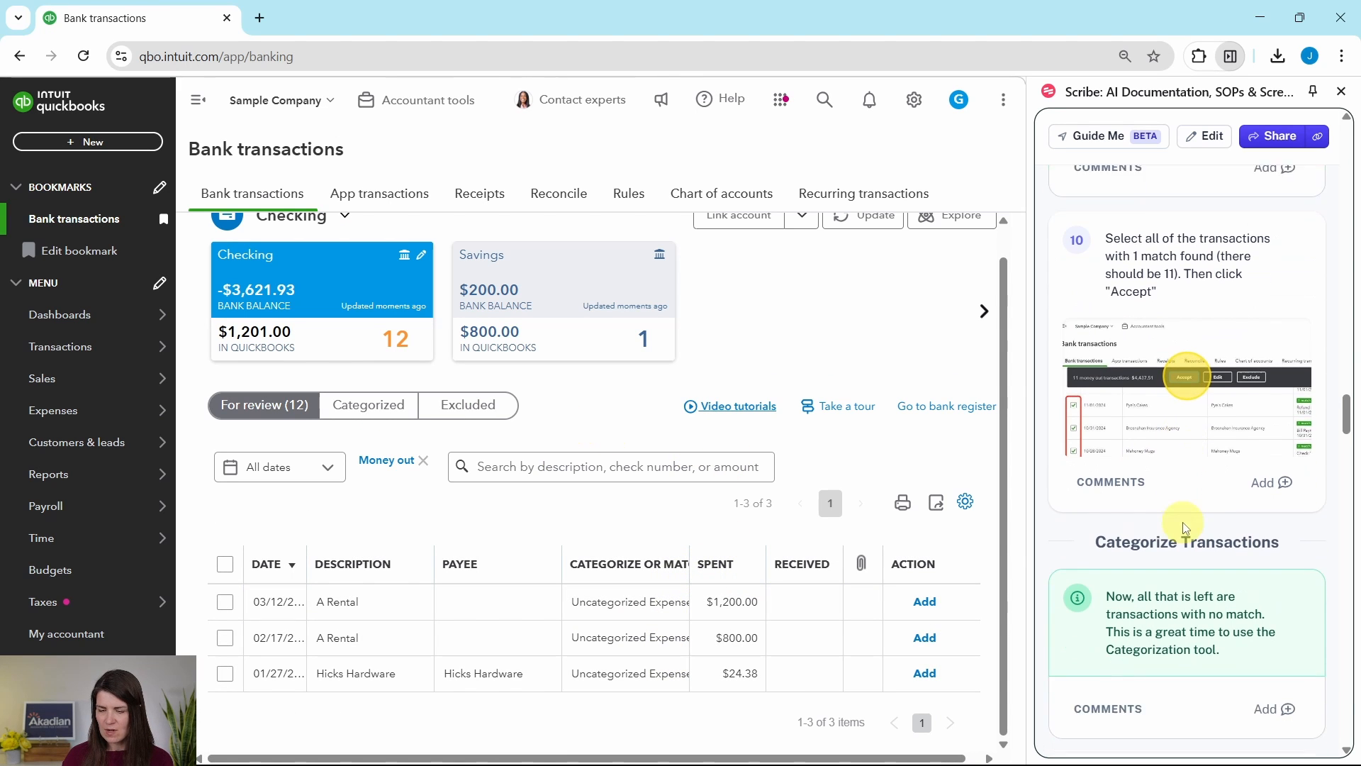
scroll(1191, 526, "down", 3)
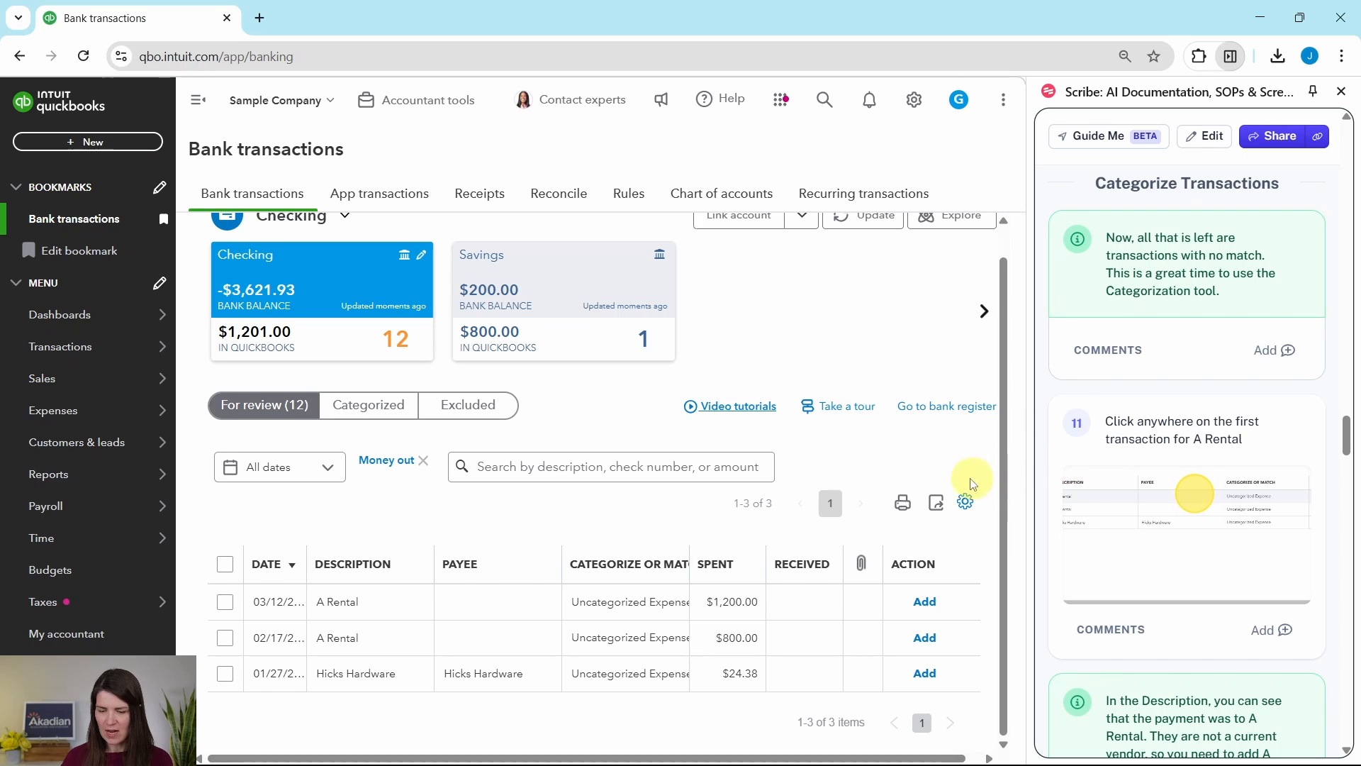
left_click(440, 611)
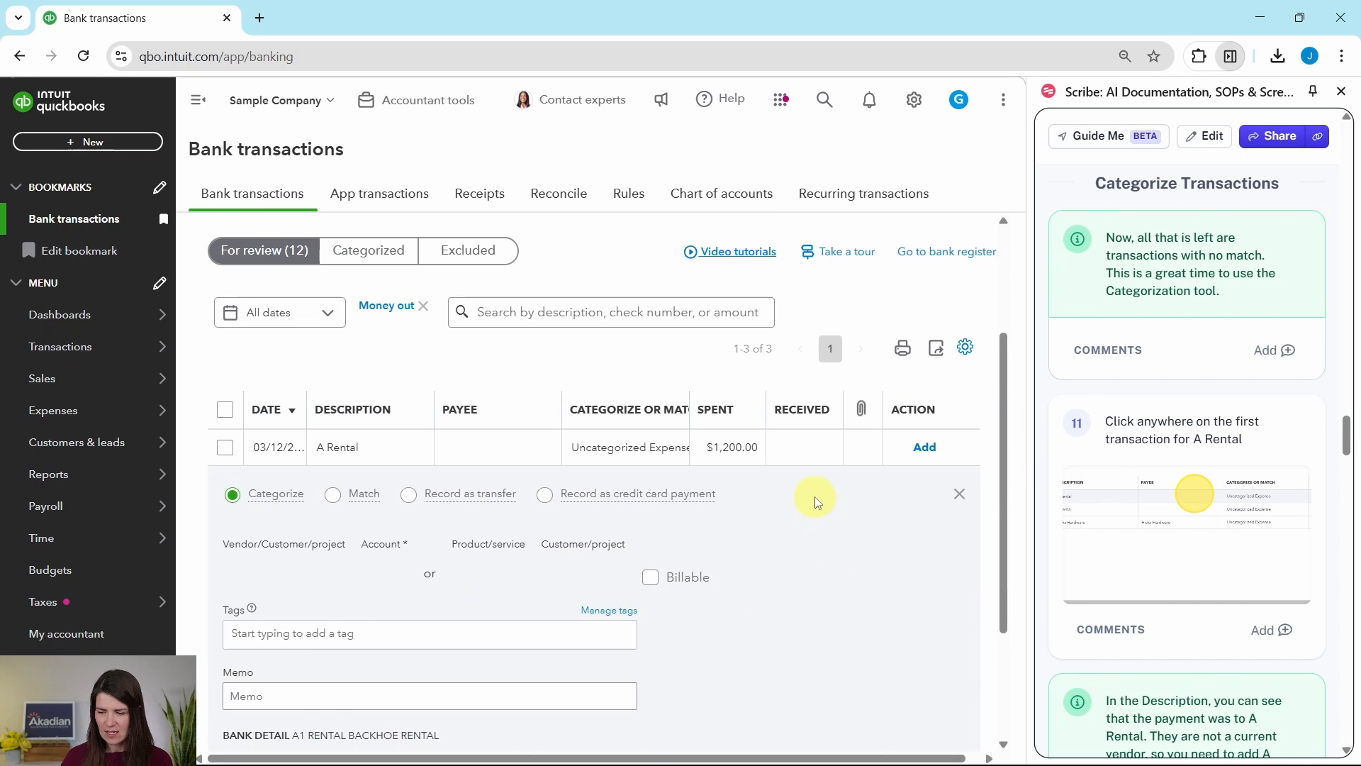
scroll(815, 496, "down", 4)
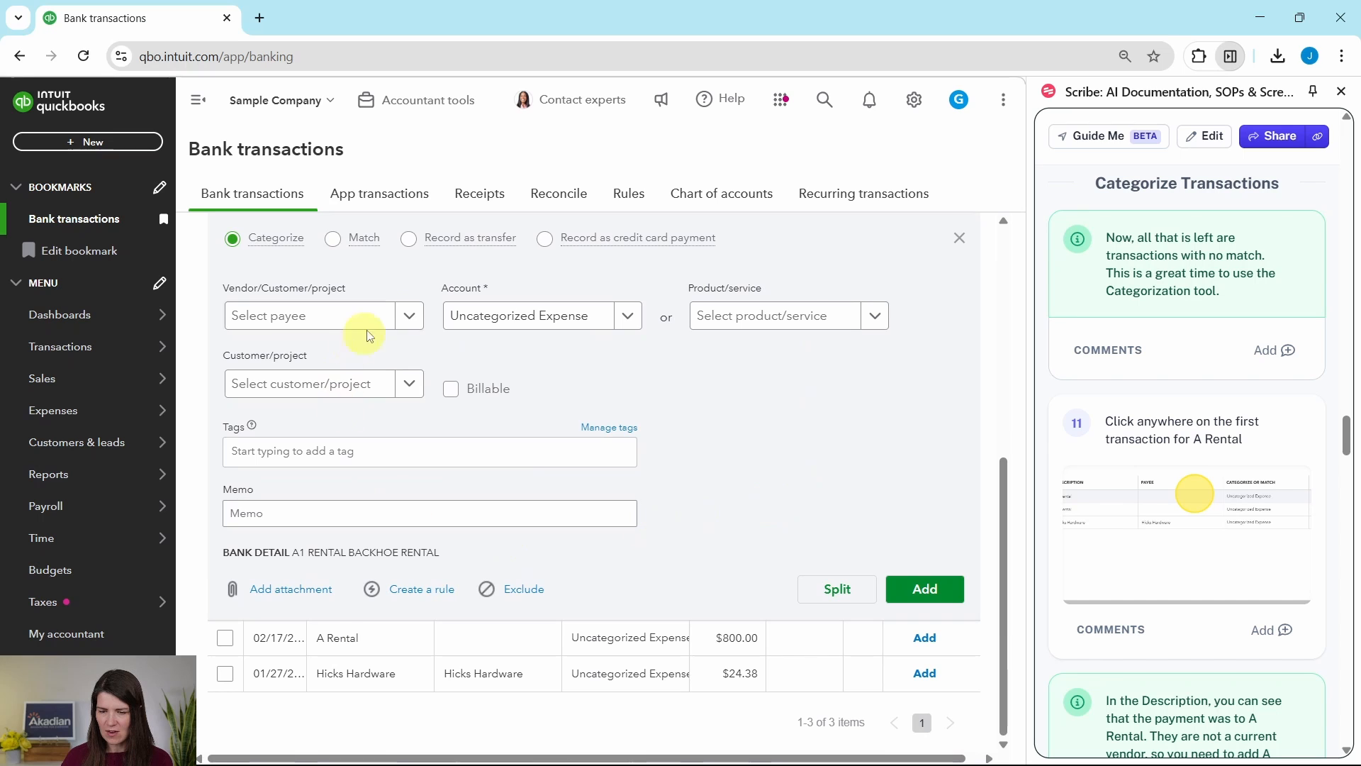
scroll(1138, 468, "down", 1)
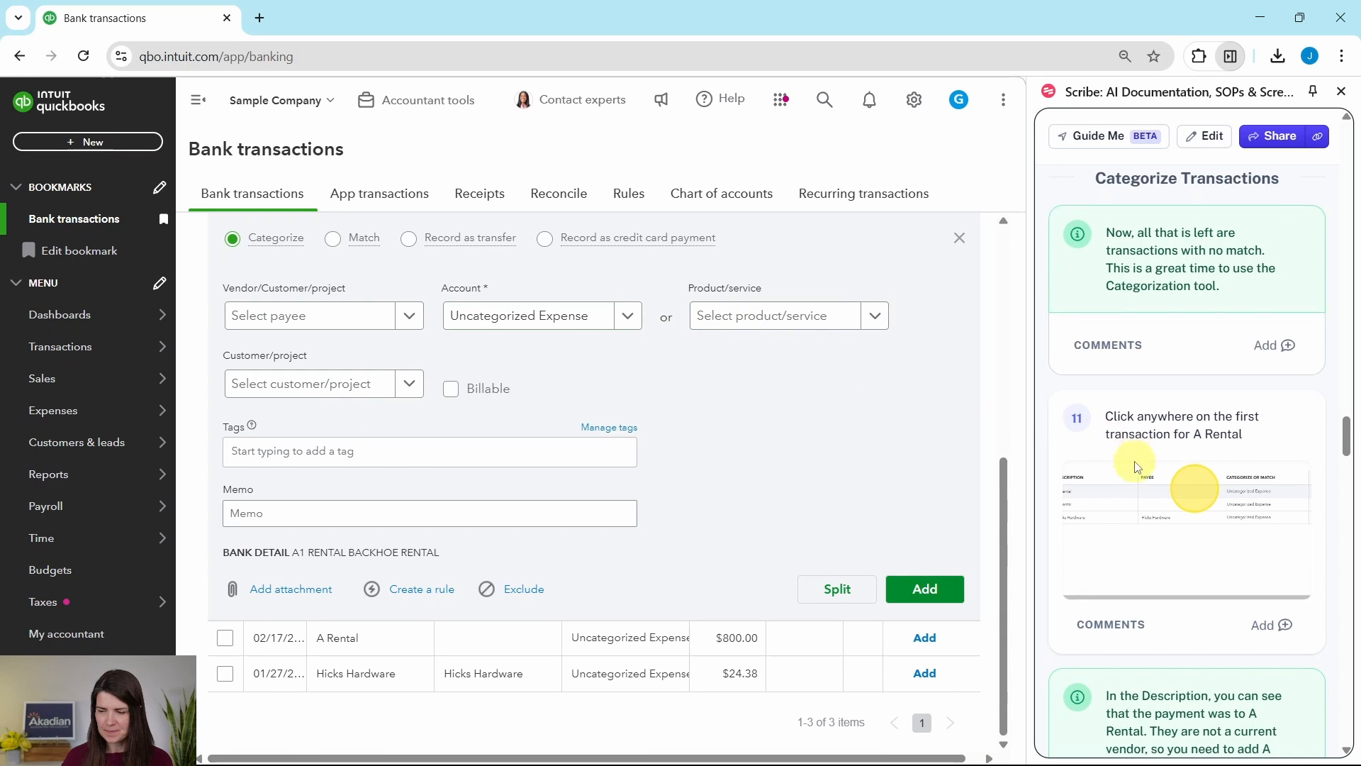
scroll(1138, 468, "down", 6)
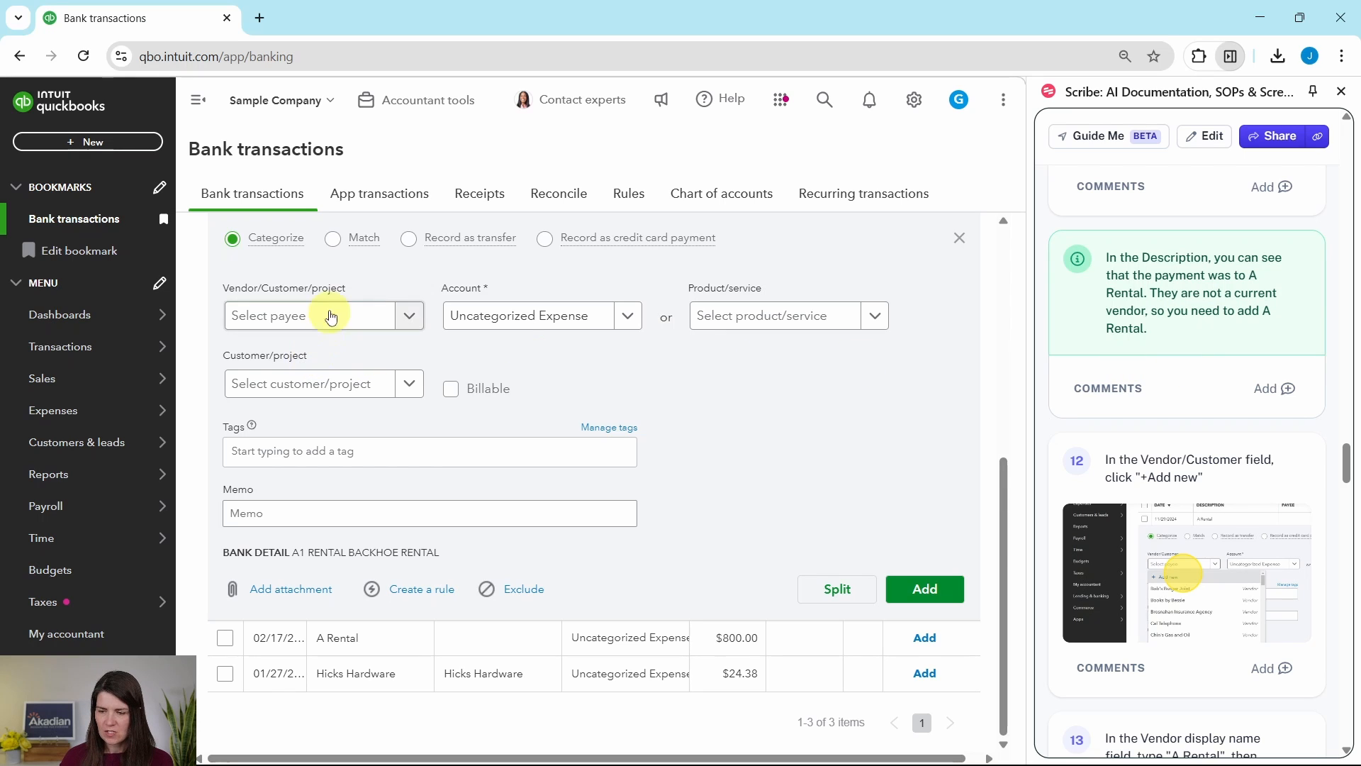
left_click(399, 315)
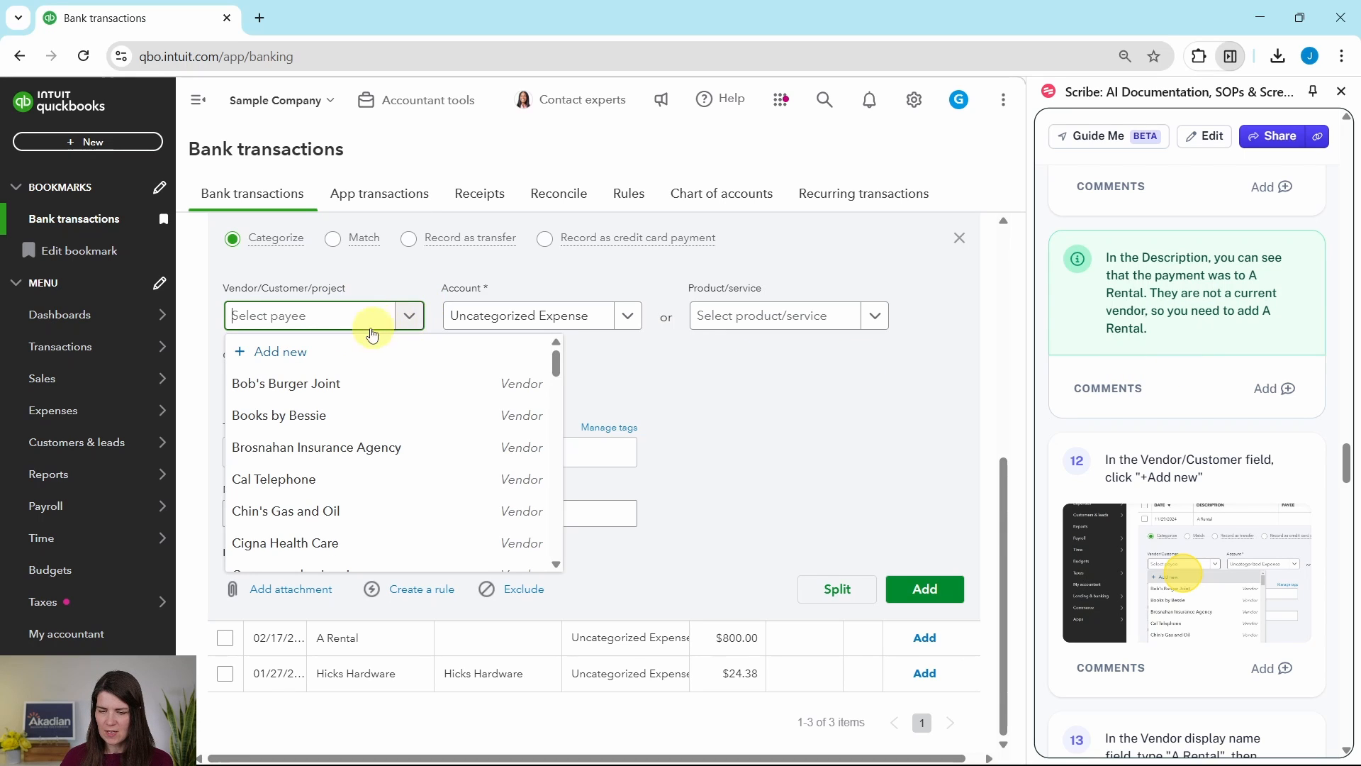
left_click(264, 358)
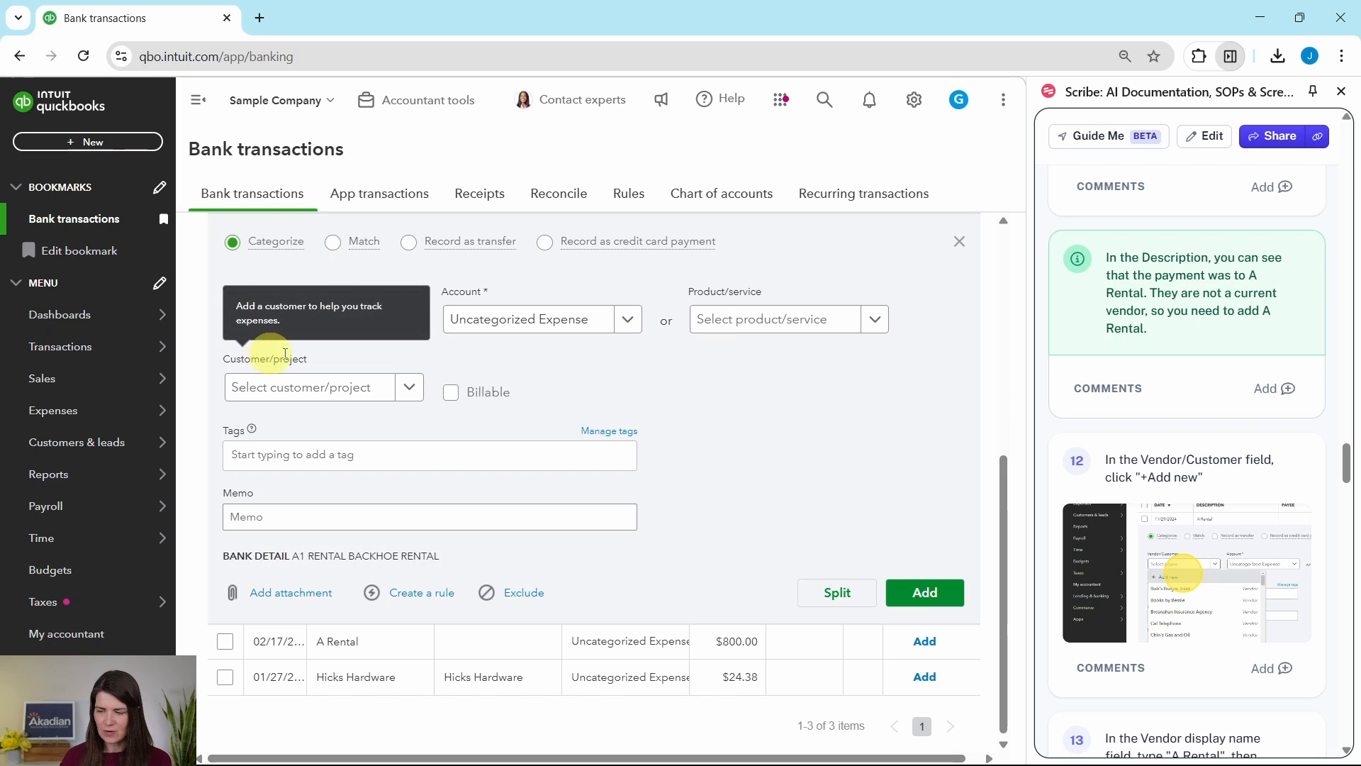
scroll(1204, 419, "down", 5)
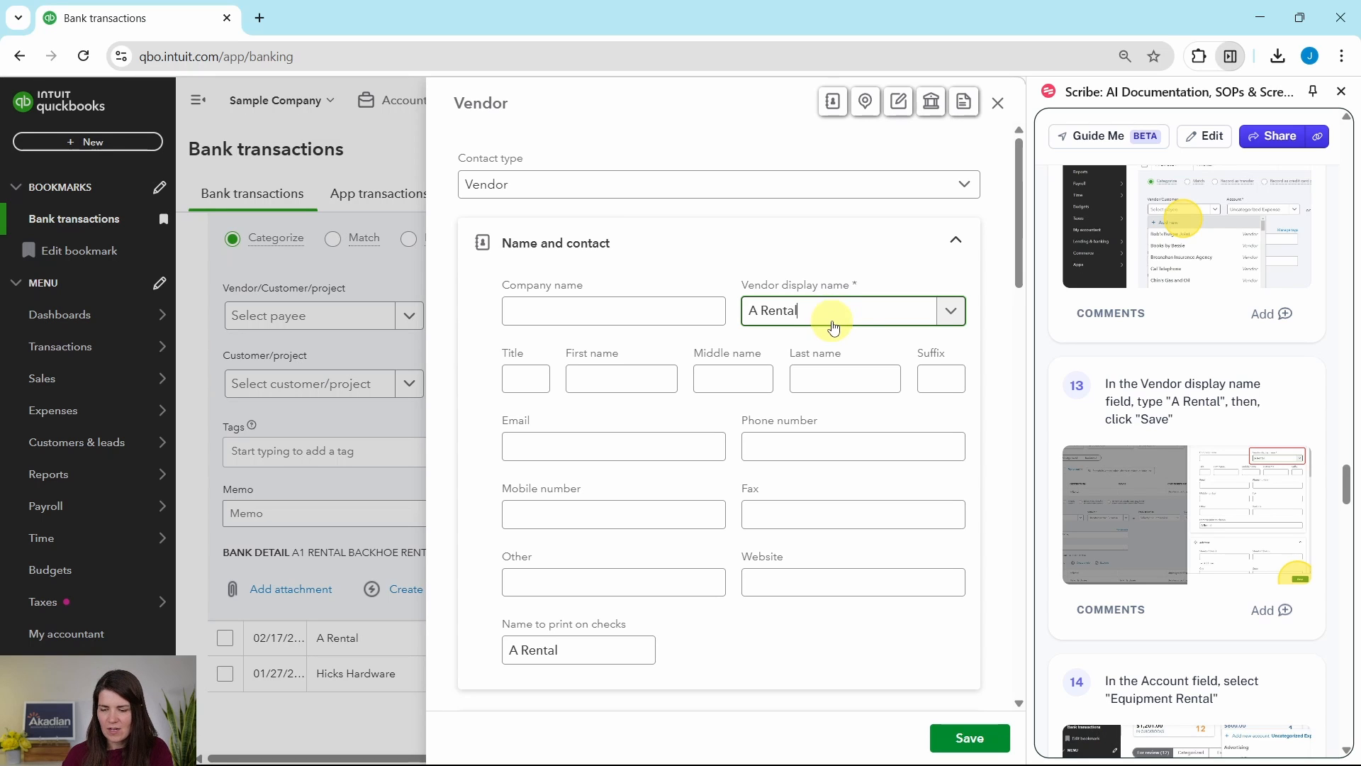
left_click(986, 739)
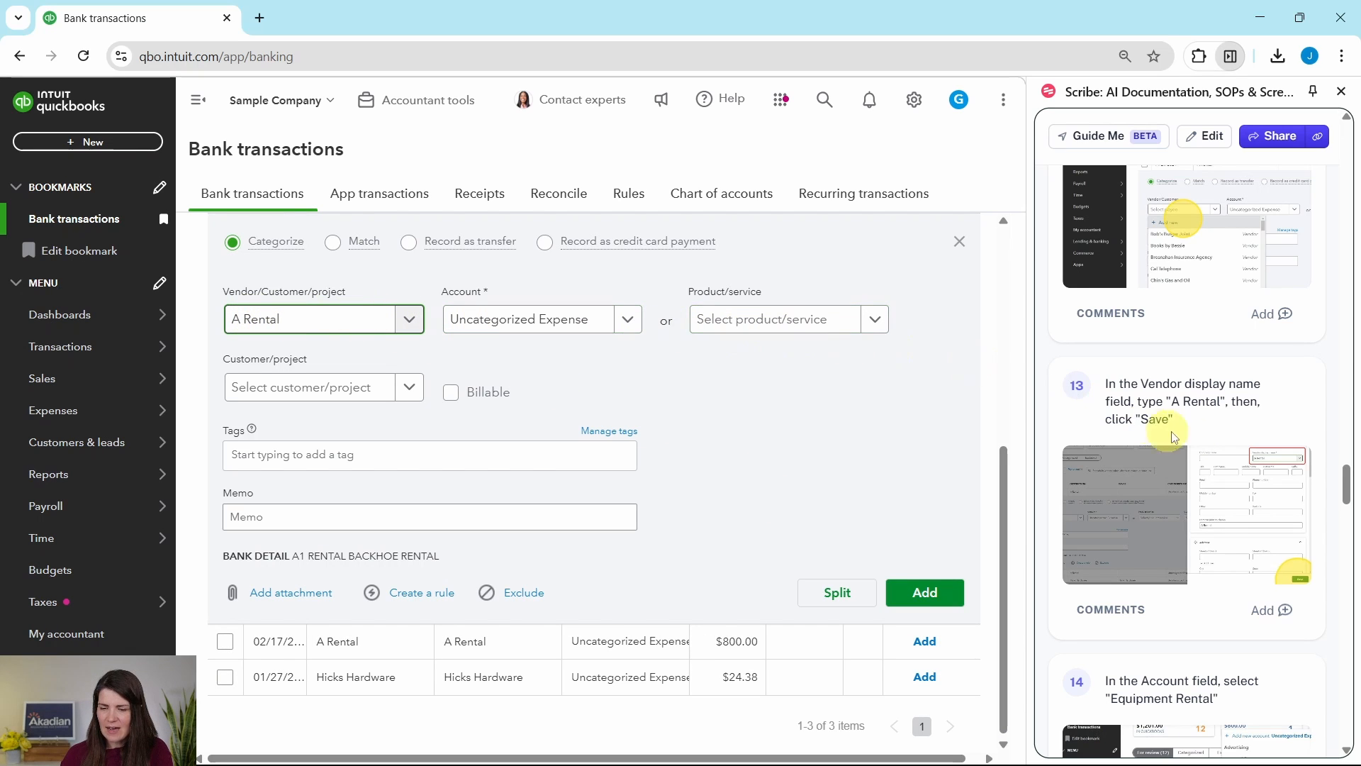
- Categorize the $1,200.00 A Rental transaction to the top-level Equipment Rental expense account and add it to the books
scroll(1198, 445, "down", 1)
scroll(1198, 445, "down", 5)
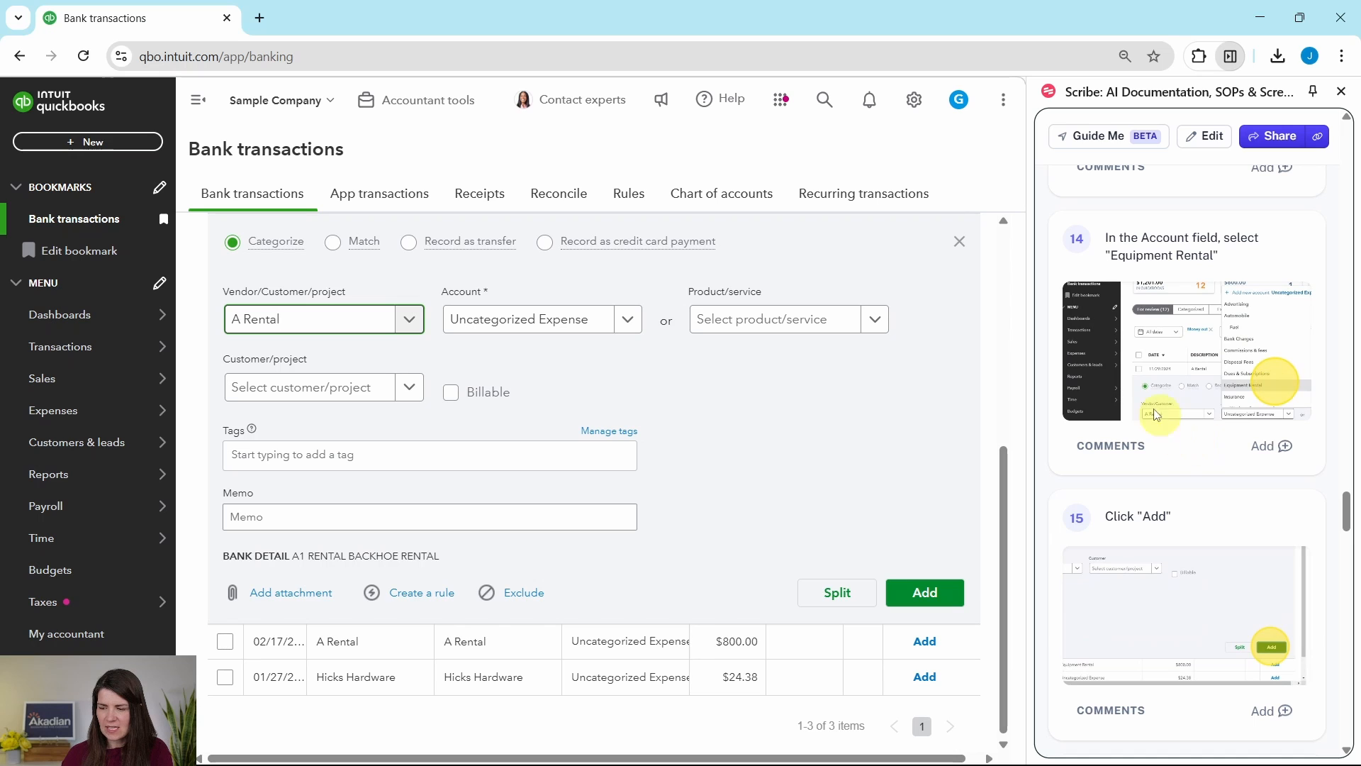
left_click(627, 325)
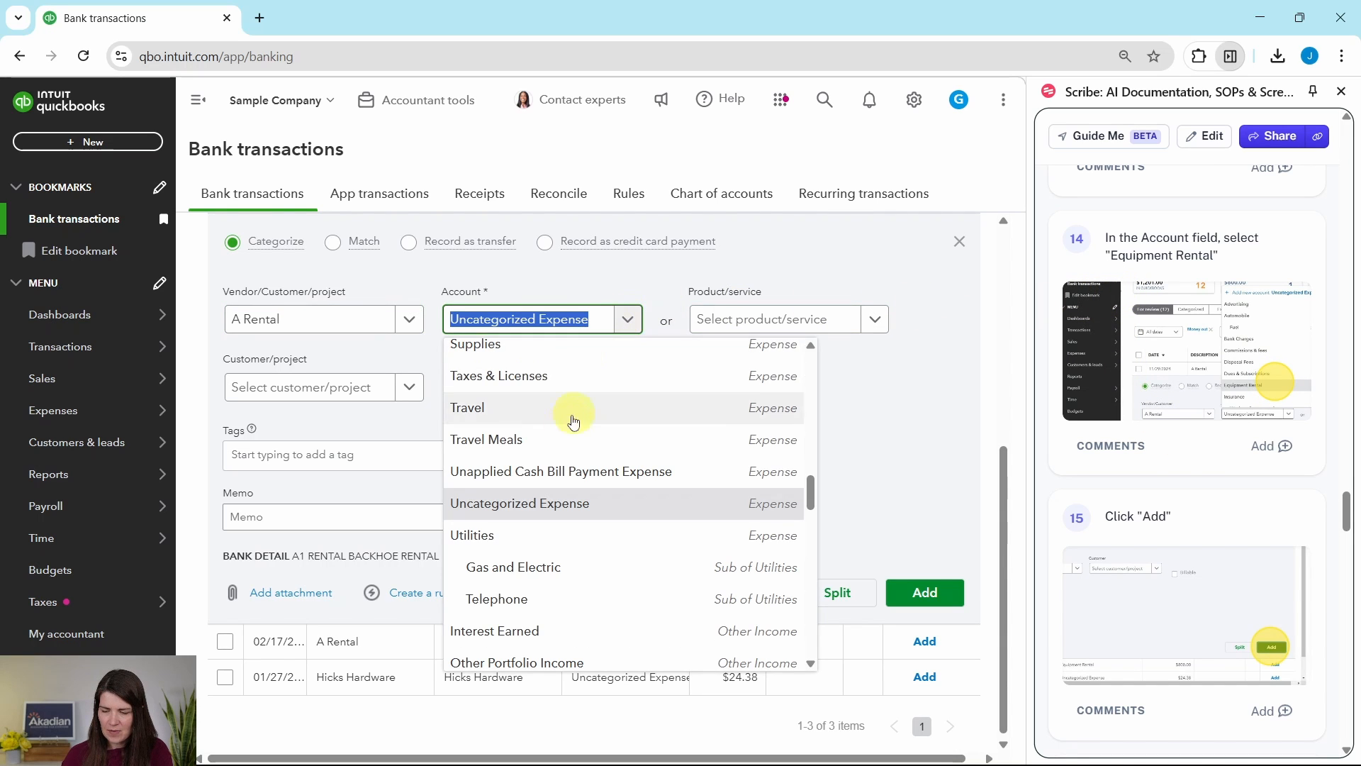
scroll(553, 457, "up", 5)
scroll(553, 457, "up", 10)
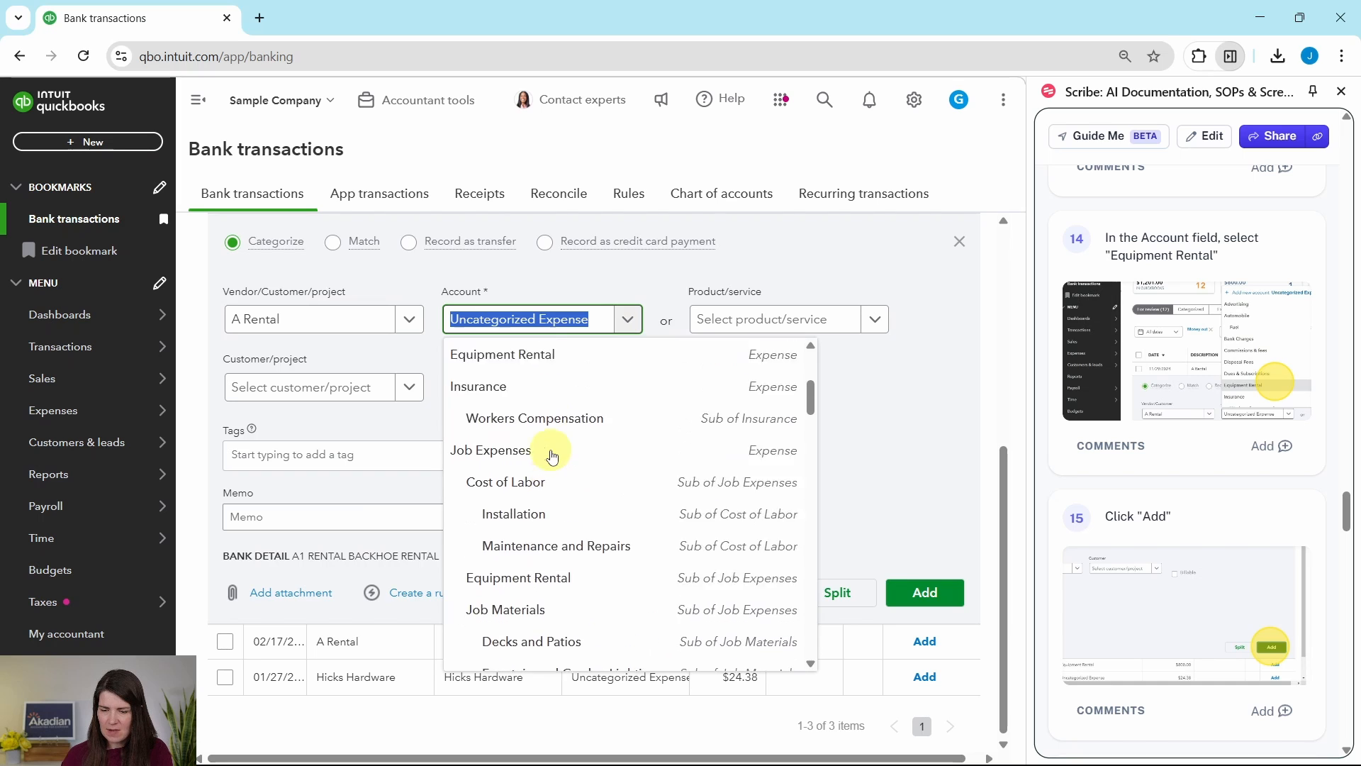
scroll(553, 434, "down", 1)
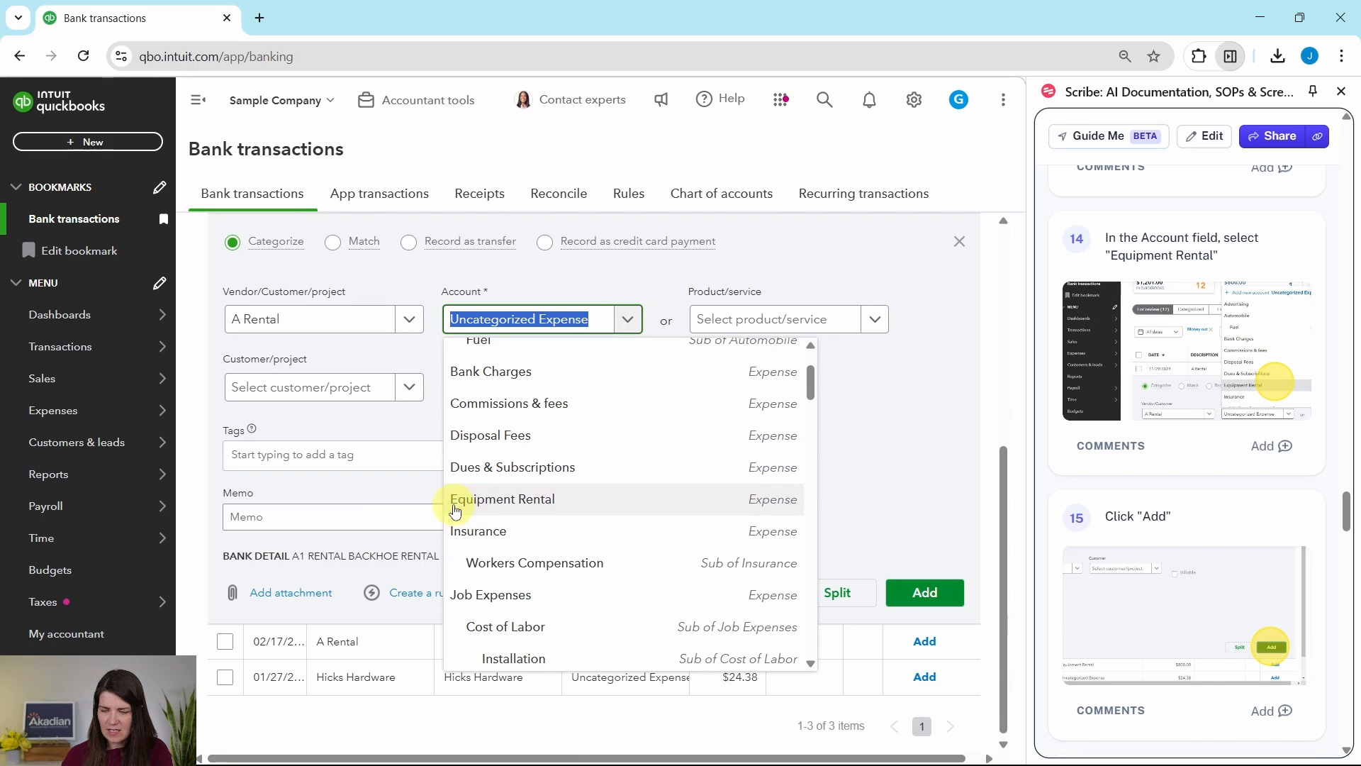
left_click(498, 505)
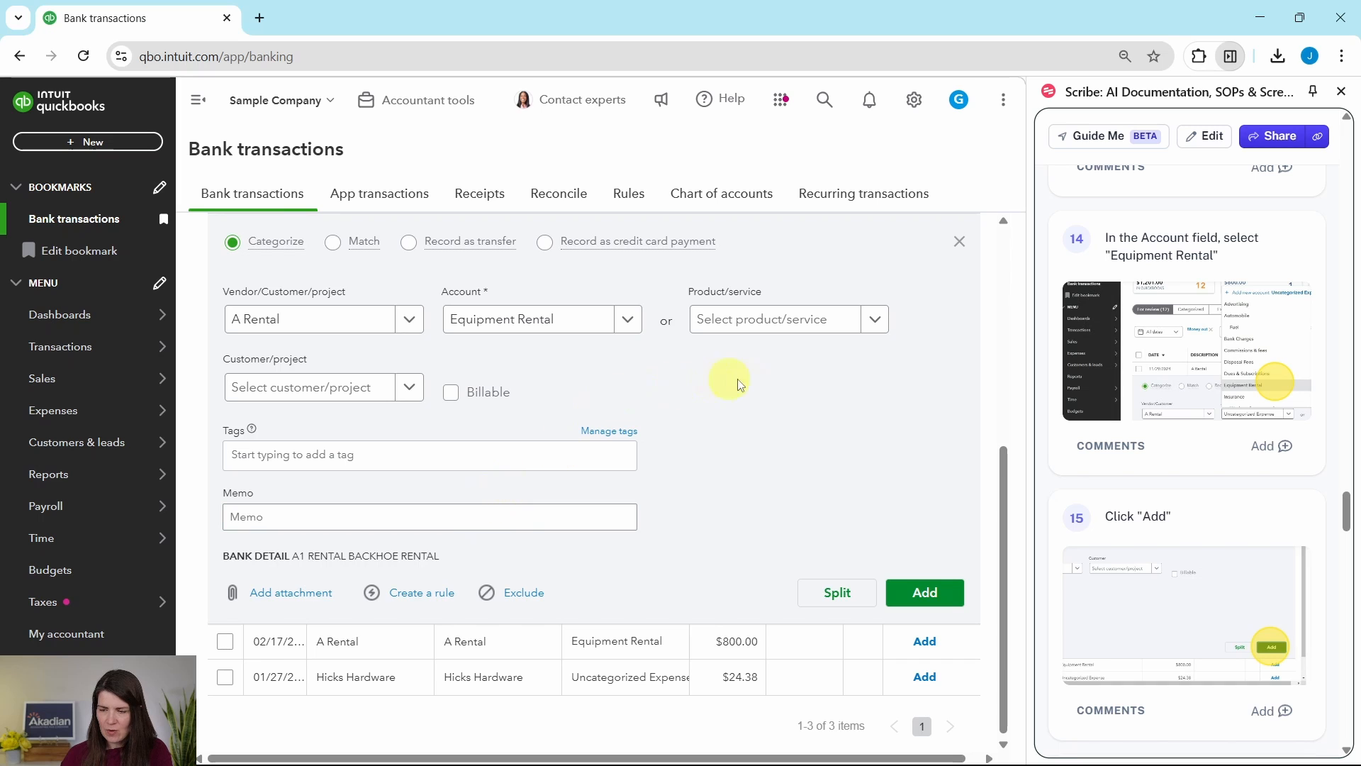
left_click(921, 597)
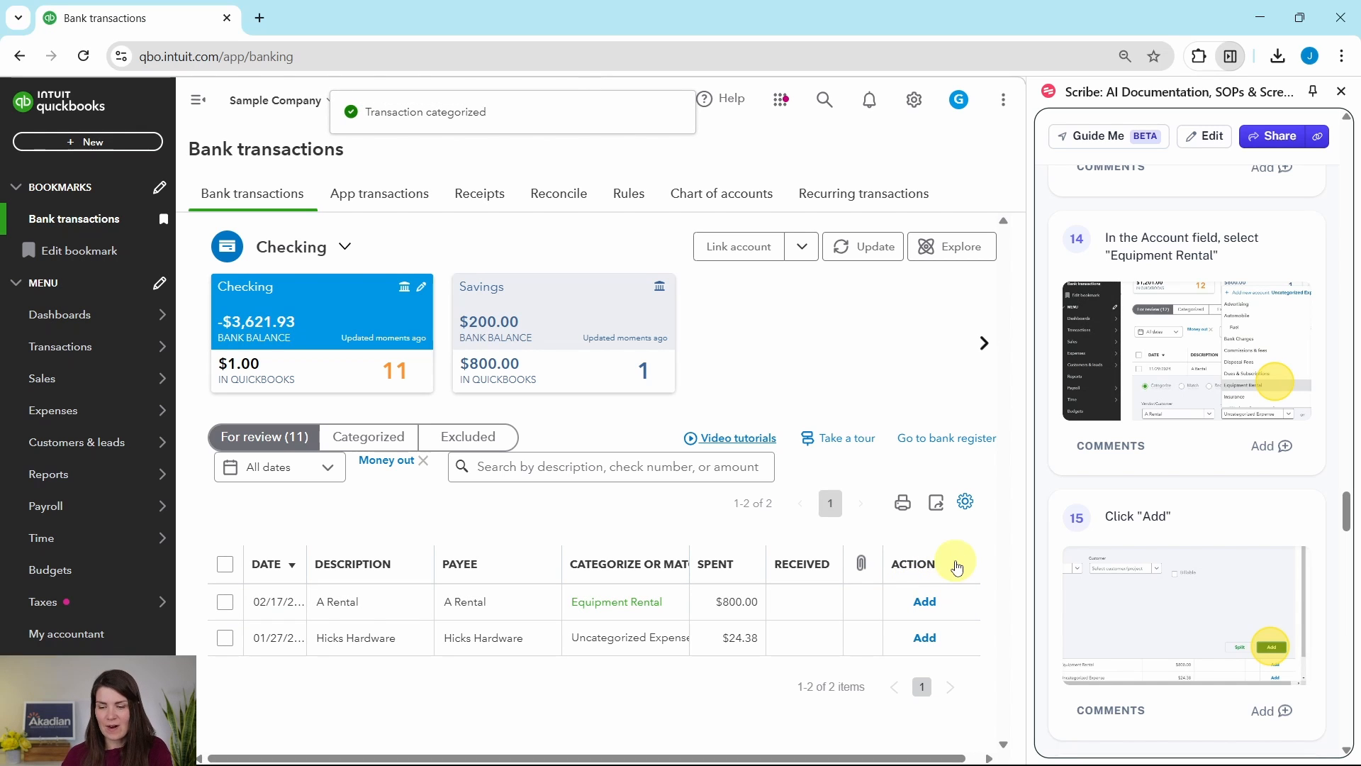
- Assign the vendor A Rental to the $800.00 A Rental transaction and add it under the prefilled Equipment Rental account
scroll(1198, 488, "down", 6)
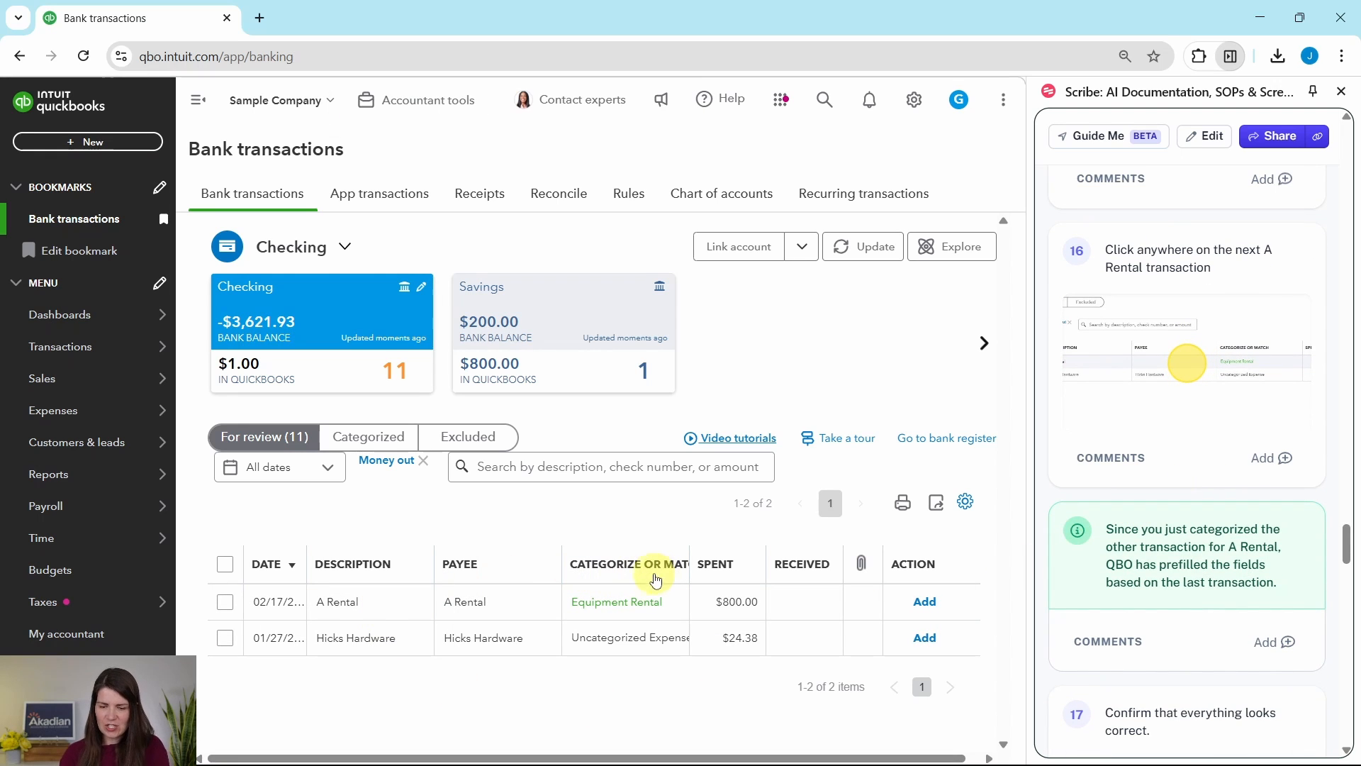
scroll(1119, 491, "down", 1)
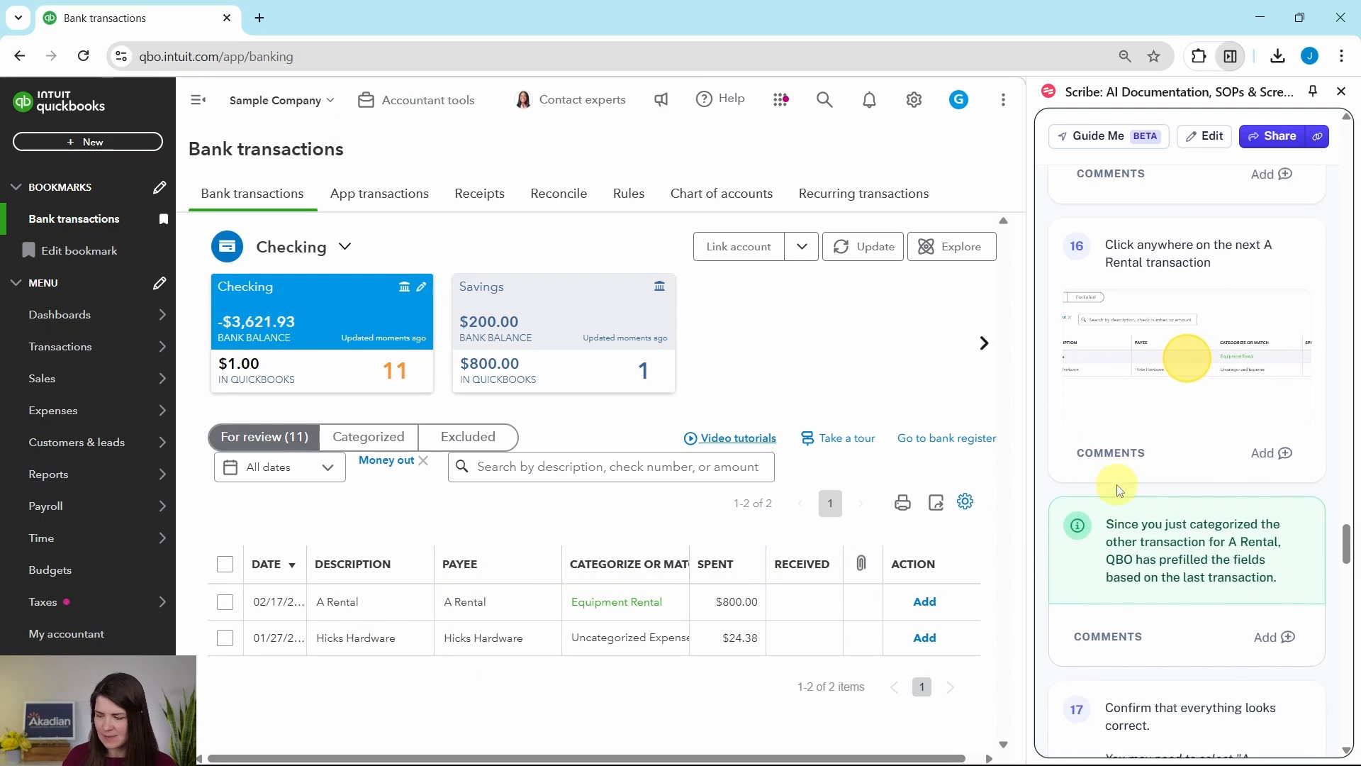
scroll(1116, 492, "down", 2)
scroll(1109, 495, "up", 3)
scroll(1083, 496, "down", 1)
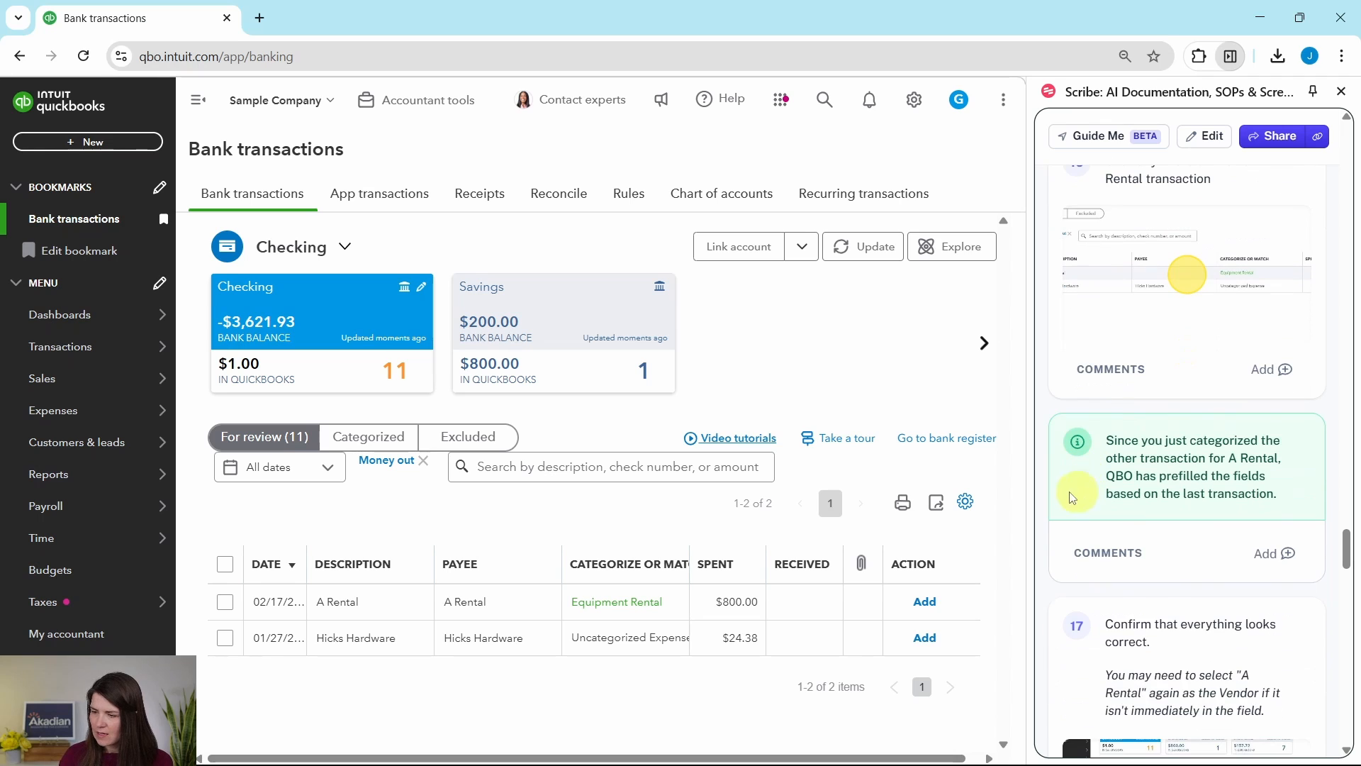
scroll(1087, 489, "up", 1)
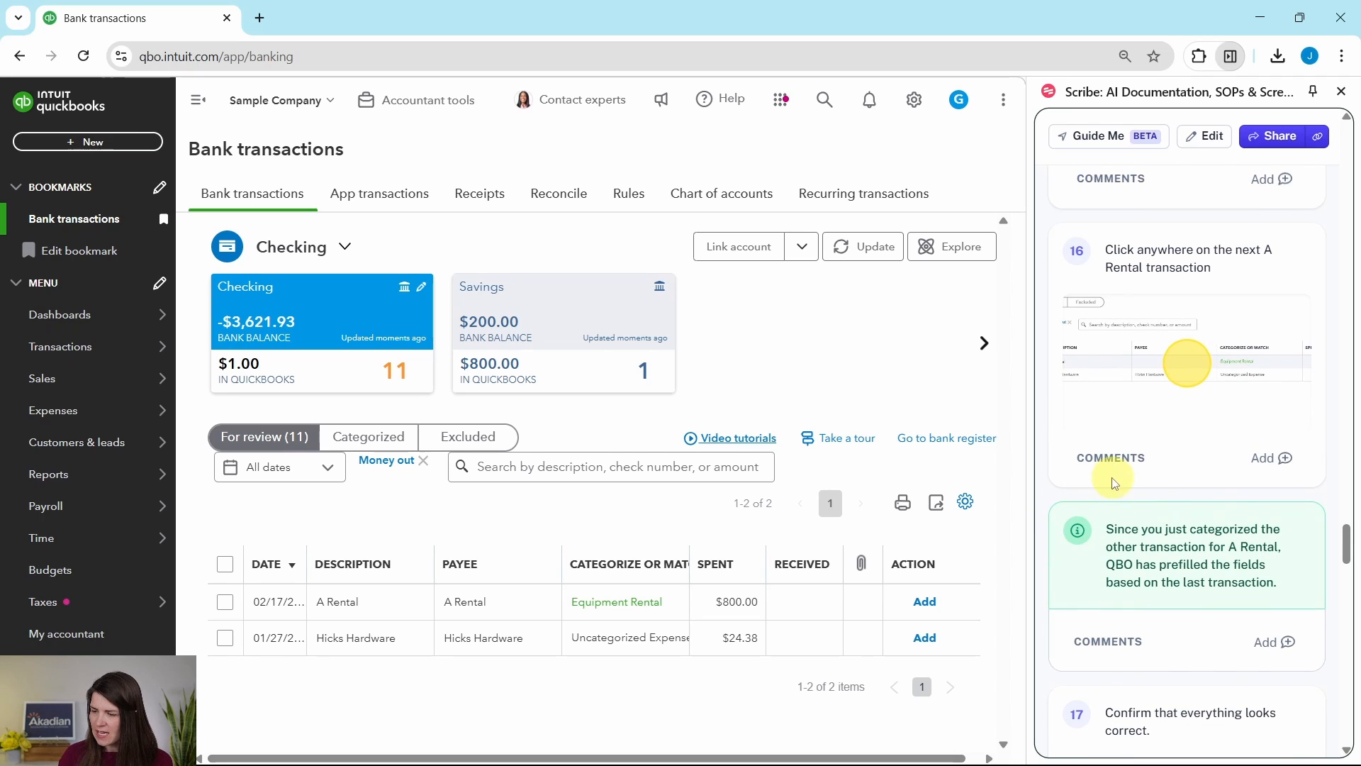
left_click(693, 469)
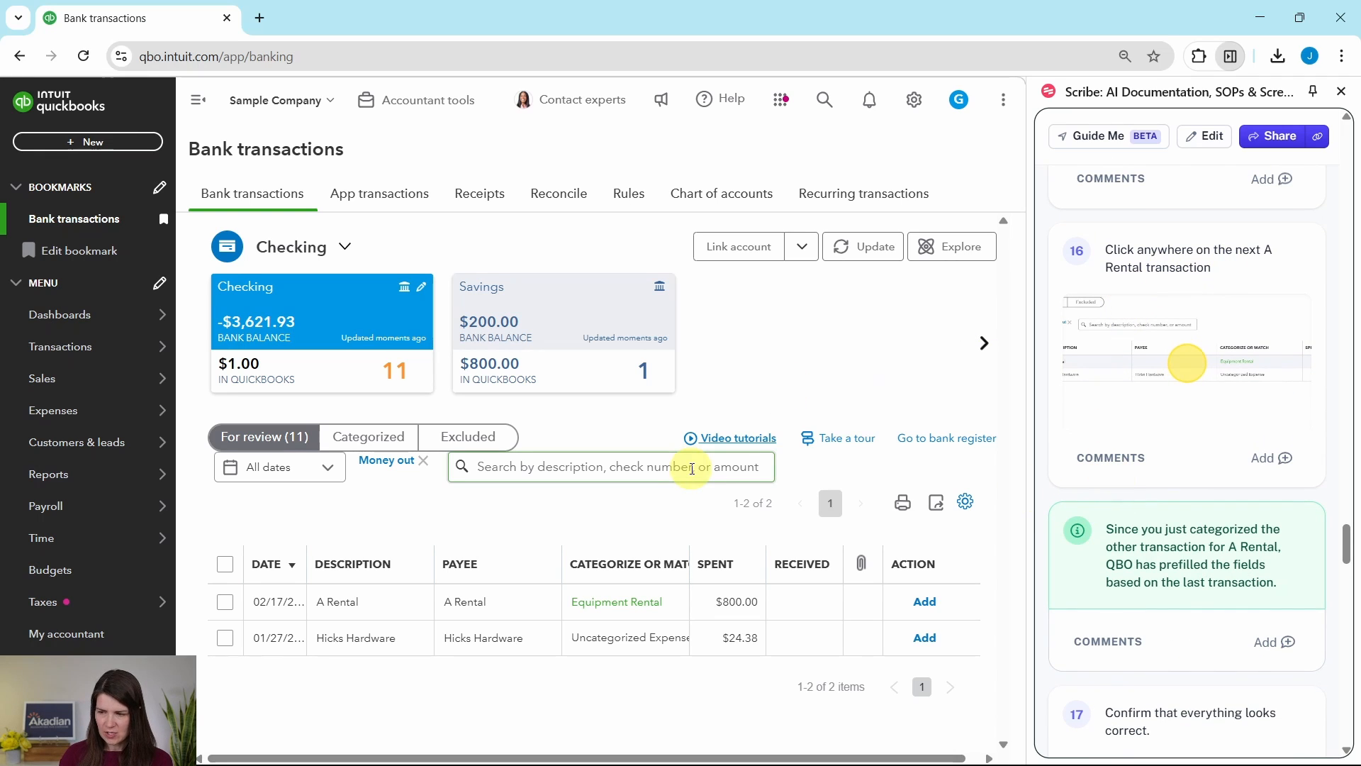
left_click(337, 601)
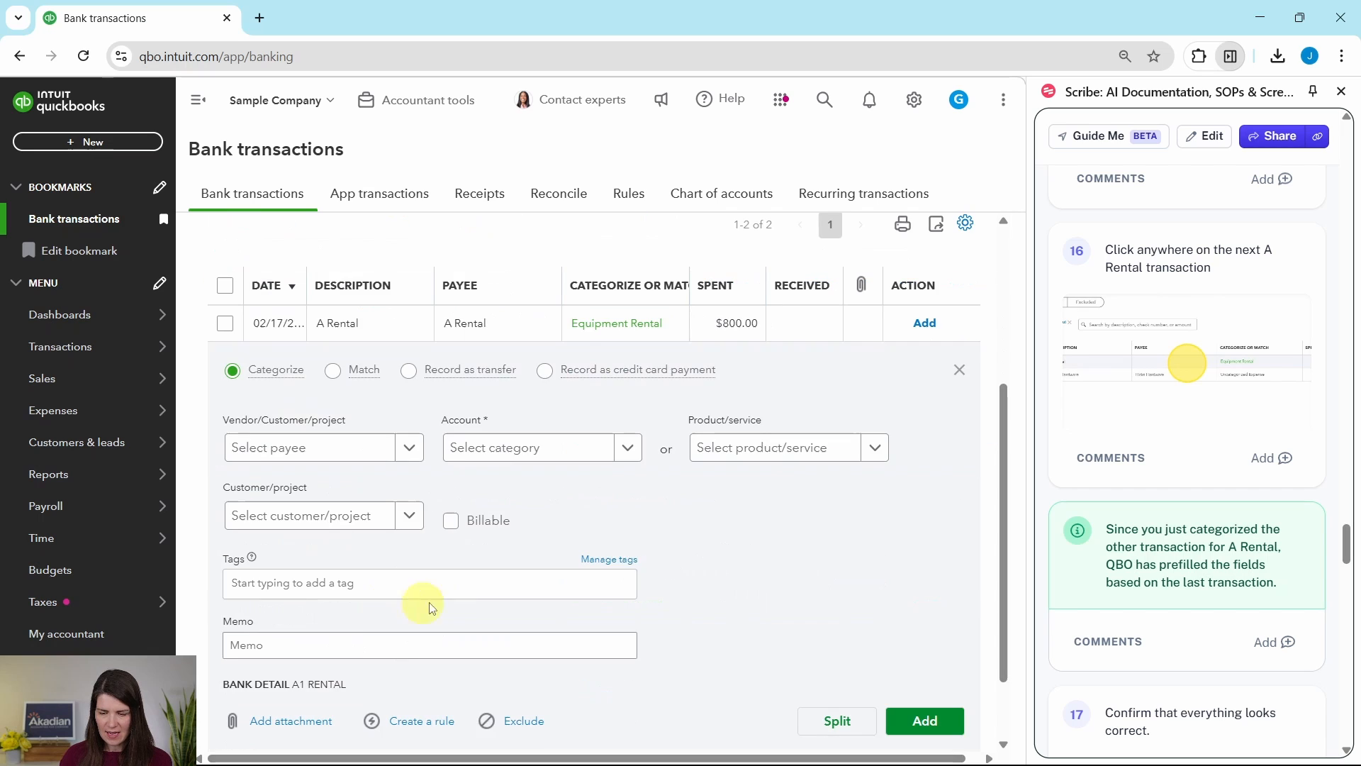
scroll(728, 539, "down", 2)
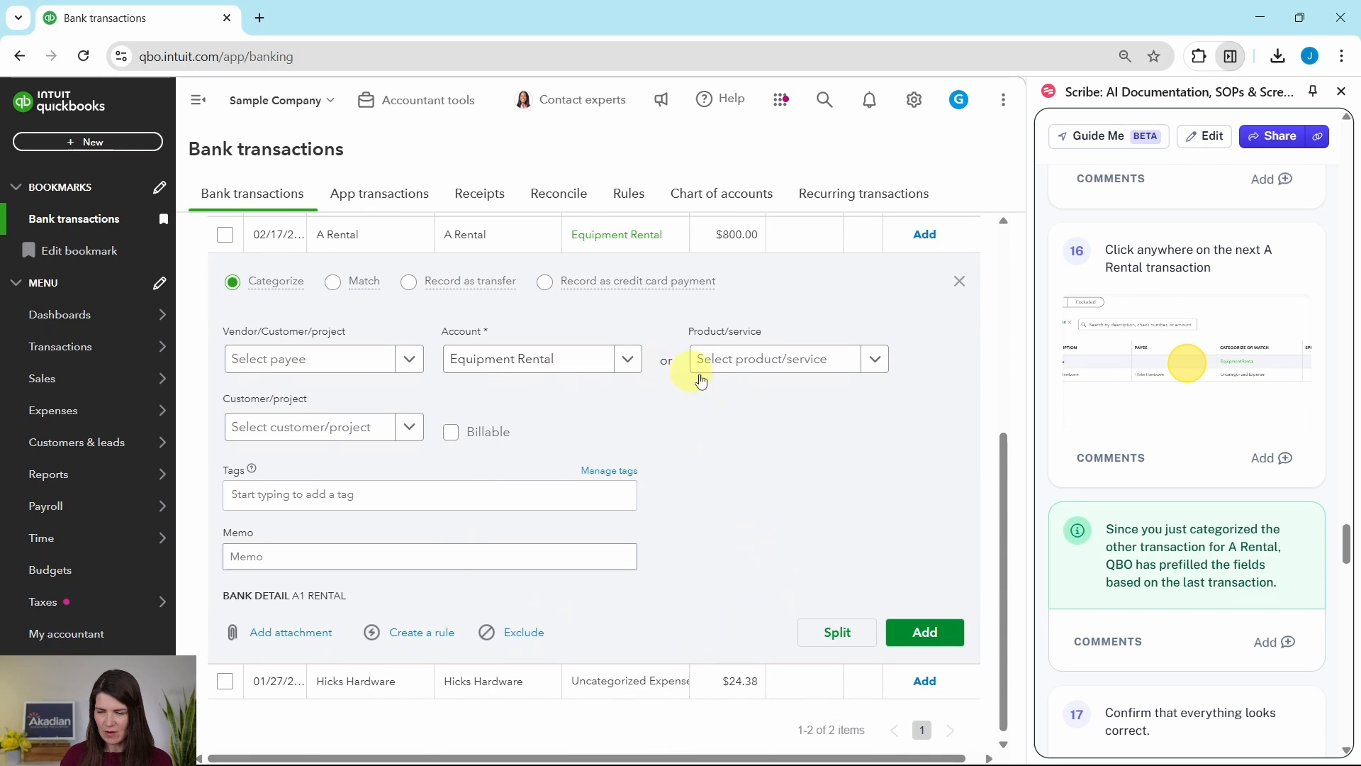
scroll(1187, 358, "down", 3)
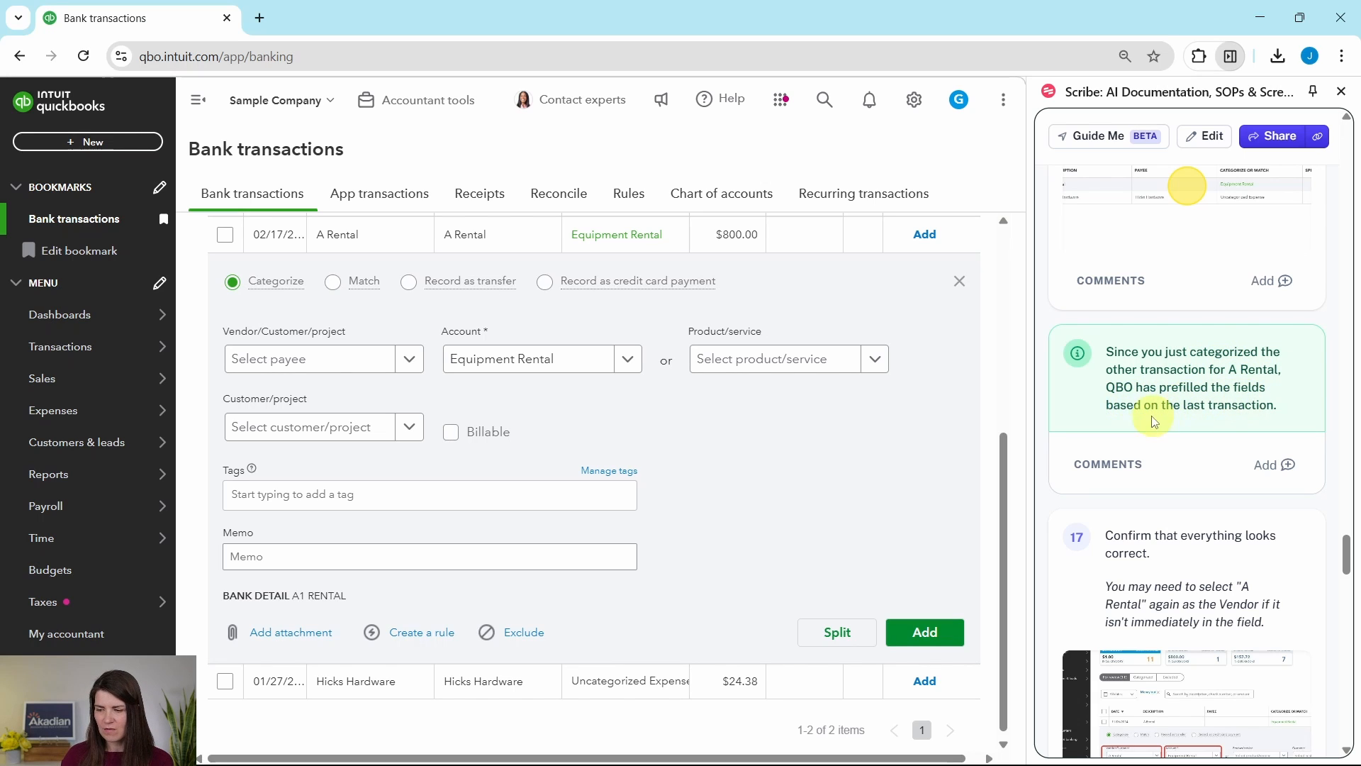
scroll(1166, 425, "down", 1)
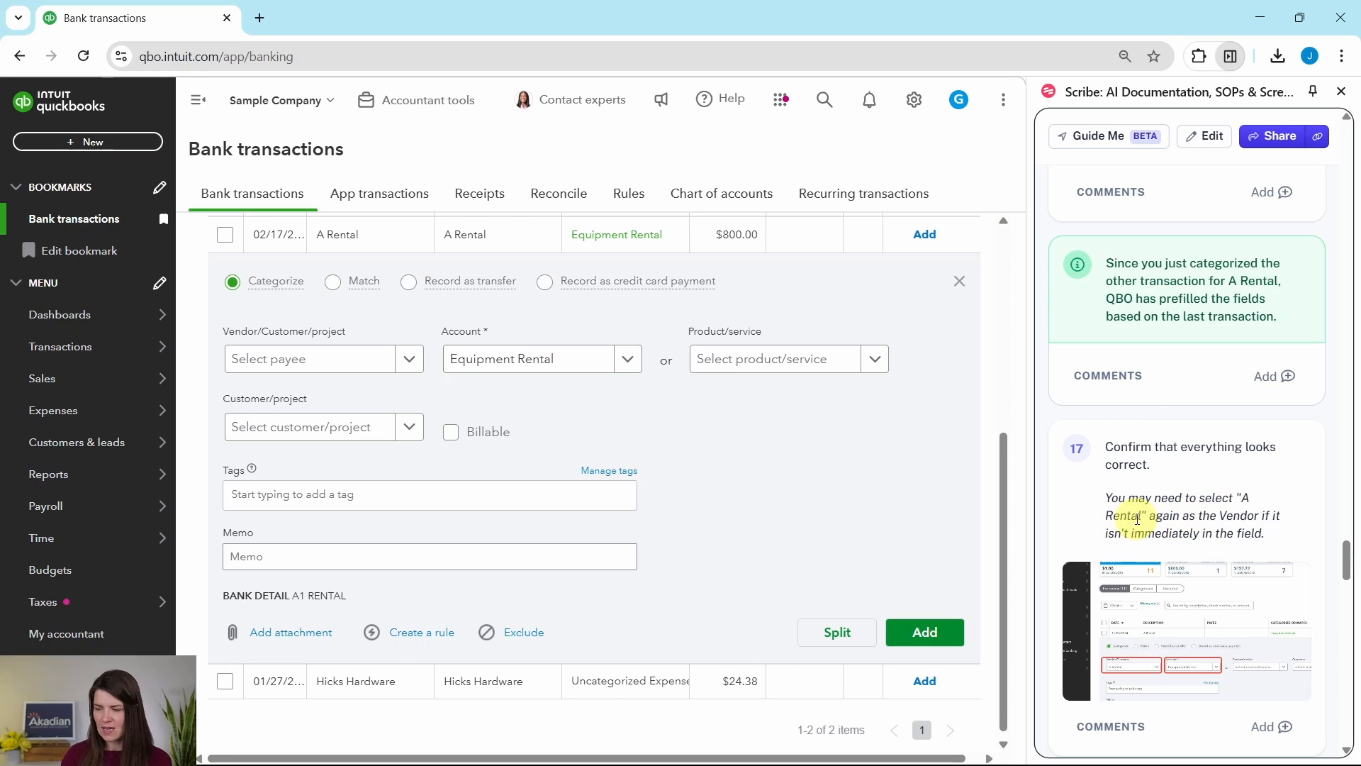
left_click(407, 365)
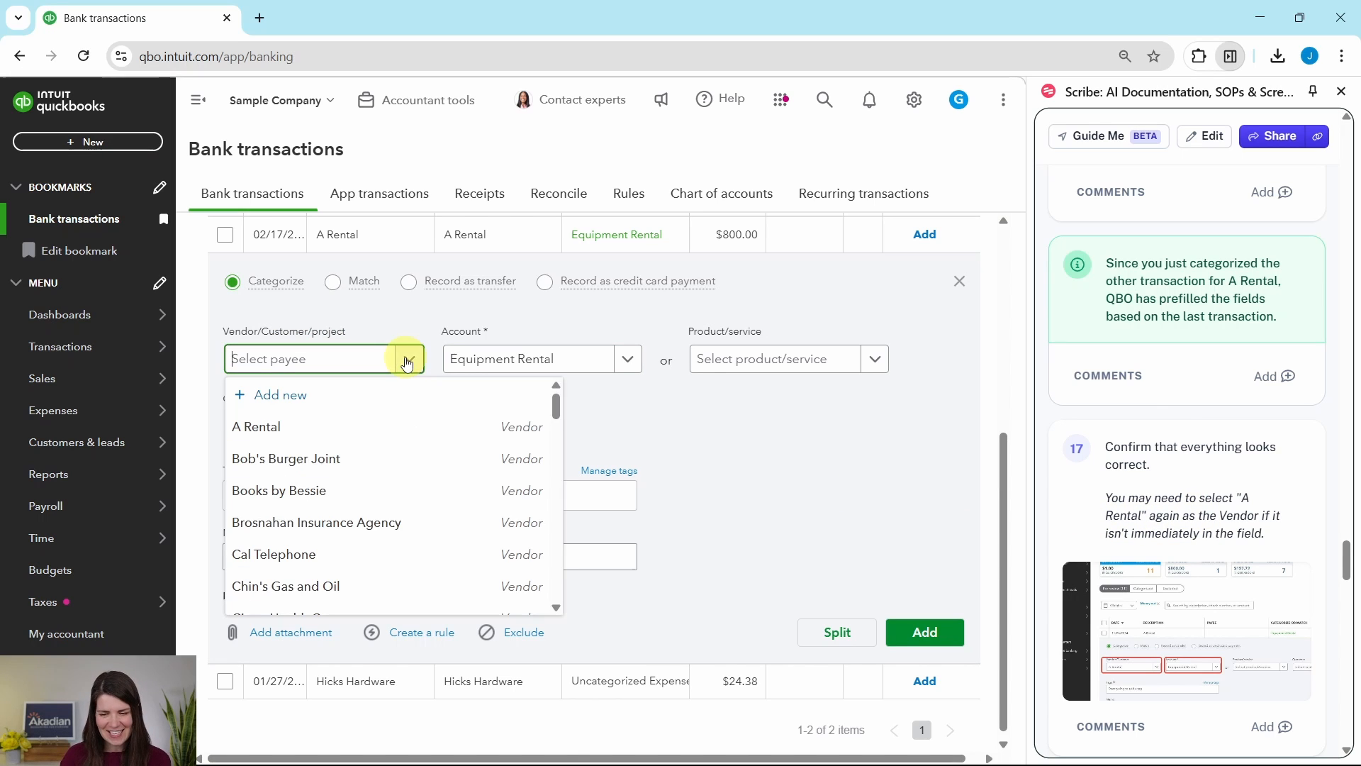
left_click(257, 431)
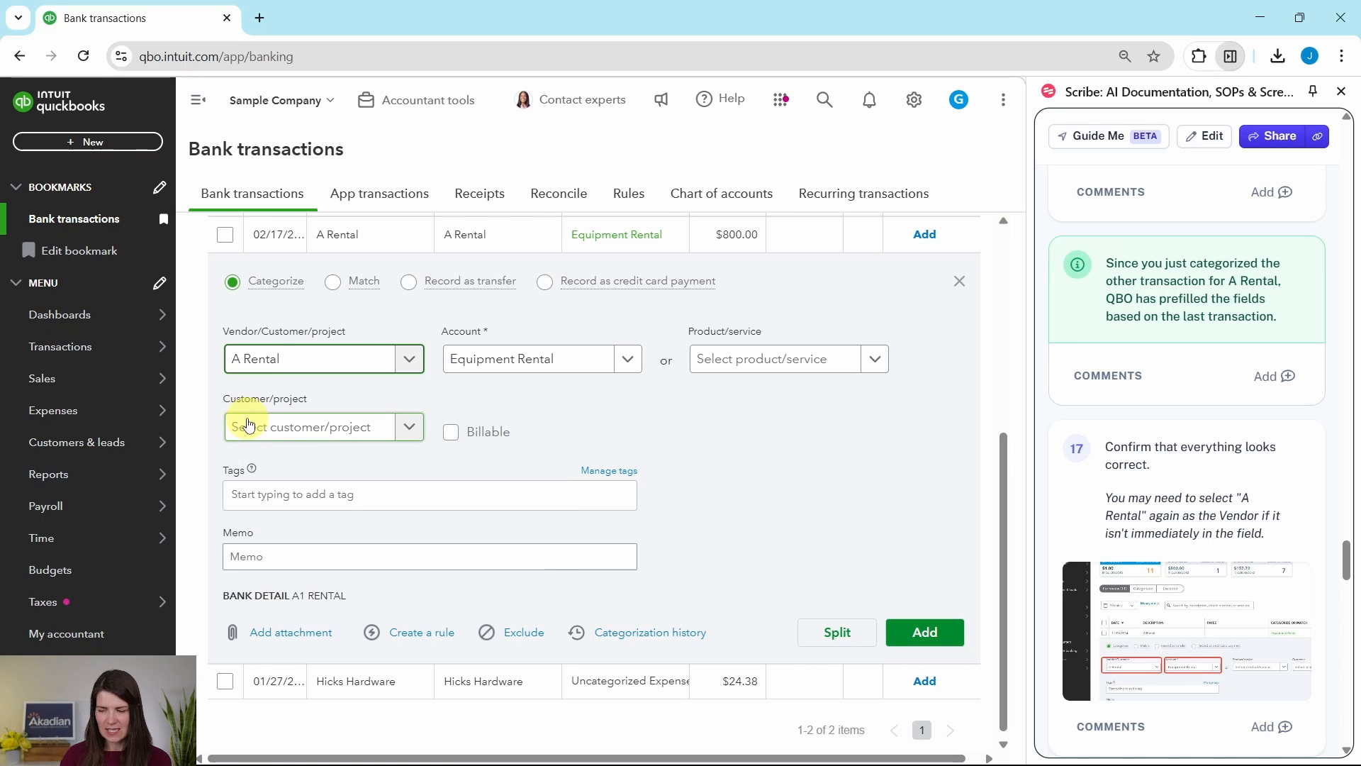
scroll(1180, 454, "down", 5)
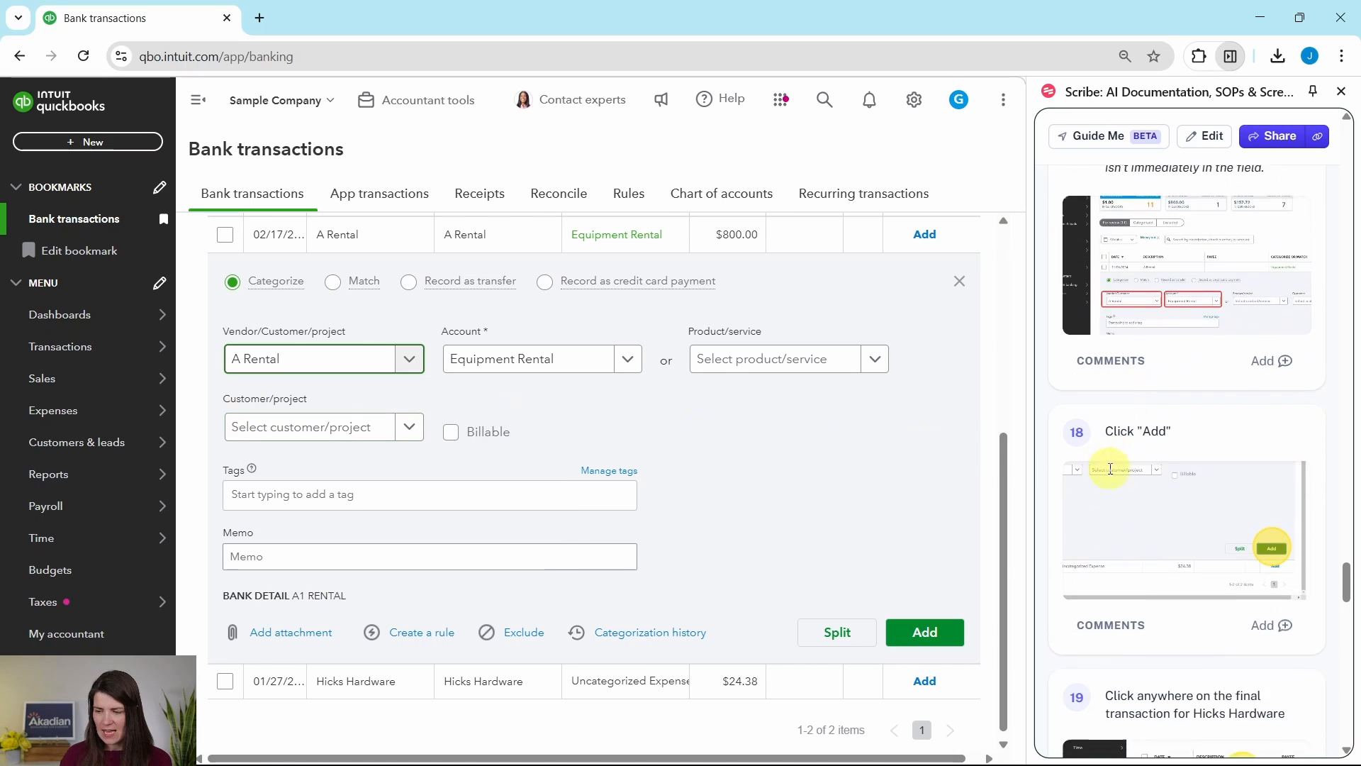
scroll(1110, 469, "down", 3)
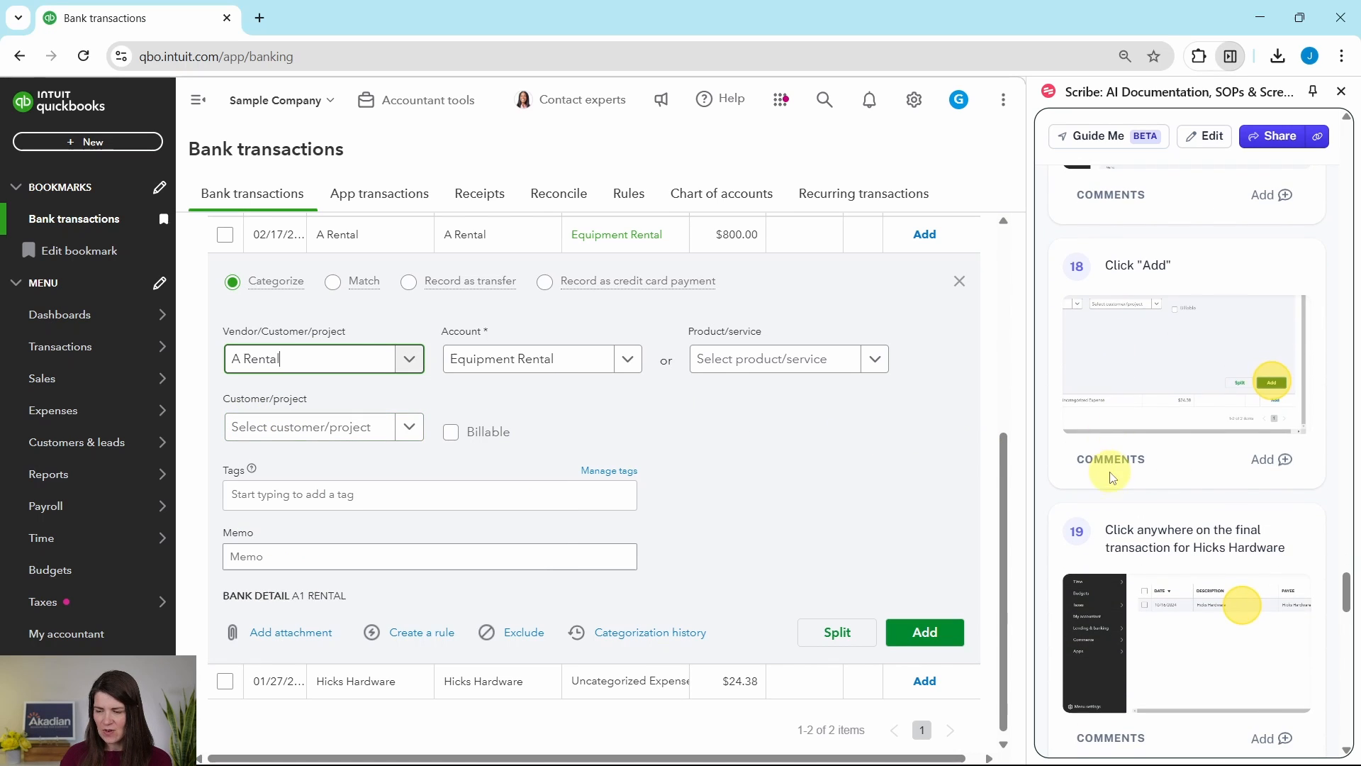
left_click(927, 641)
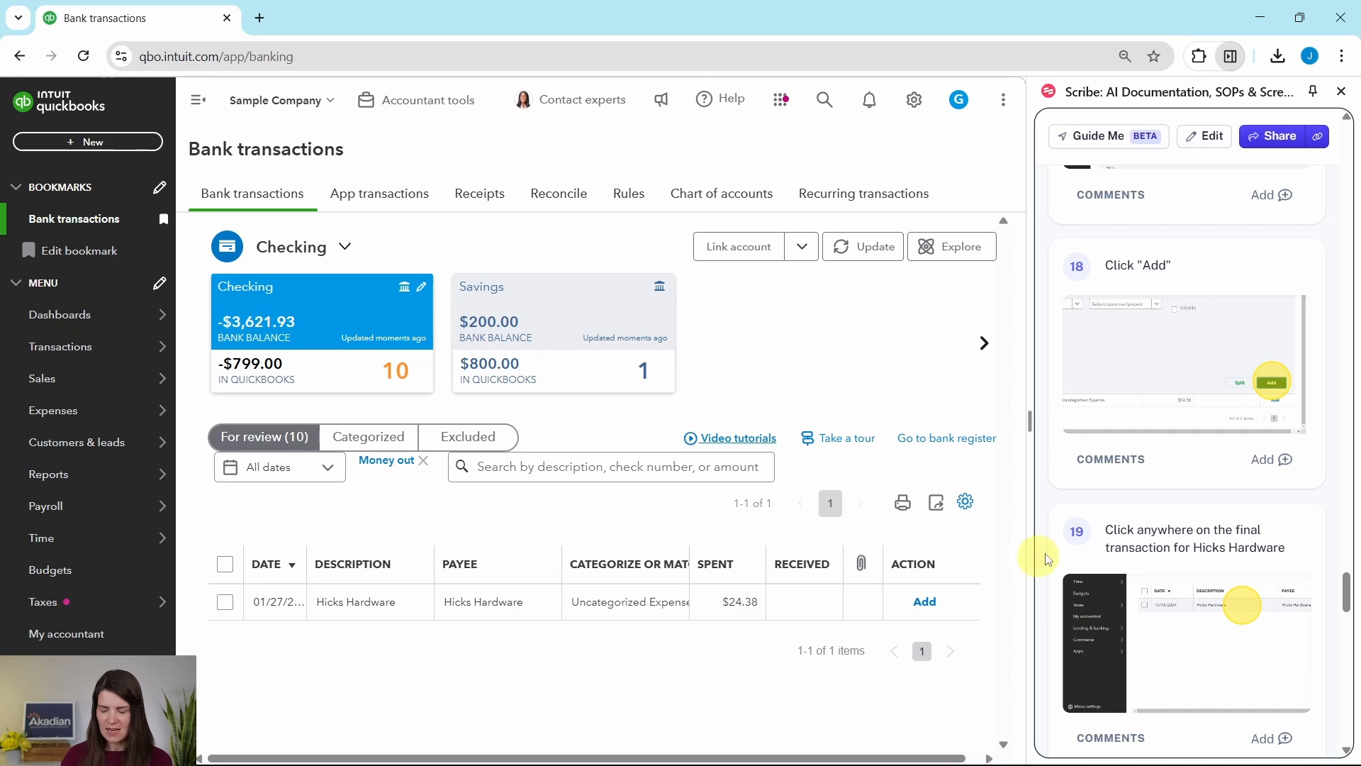
- Categorize the $24.38 Hicks Hardware transaction to the Plants and Soil expense account under Job Expenses: Job Materials, not the similarly named income account
scroll(1089, 546, "down", 3)
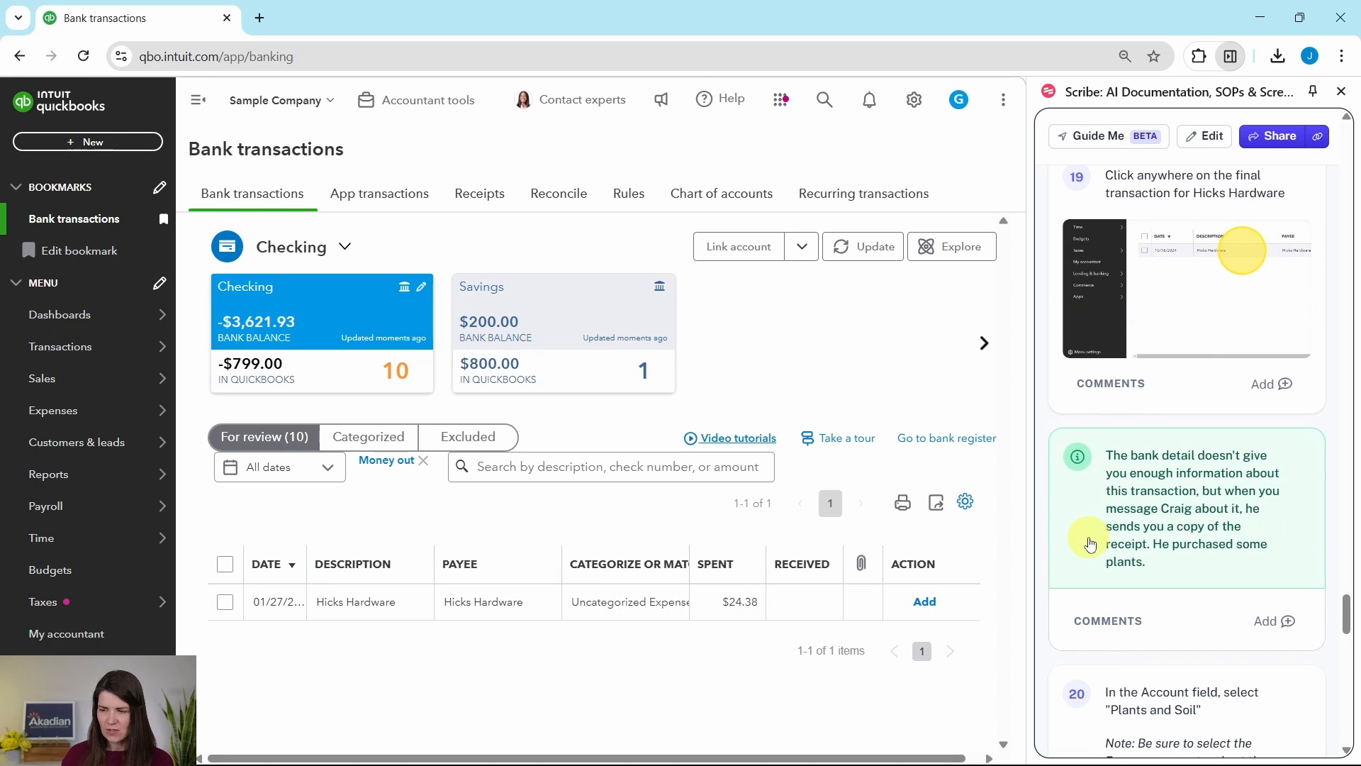
scroll(1091, 543, "down", 4)
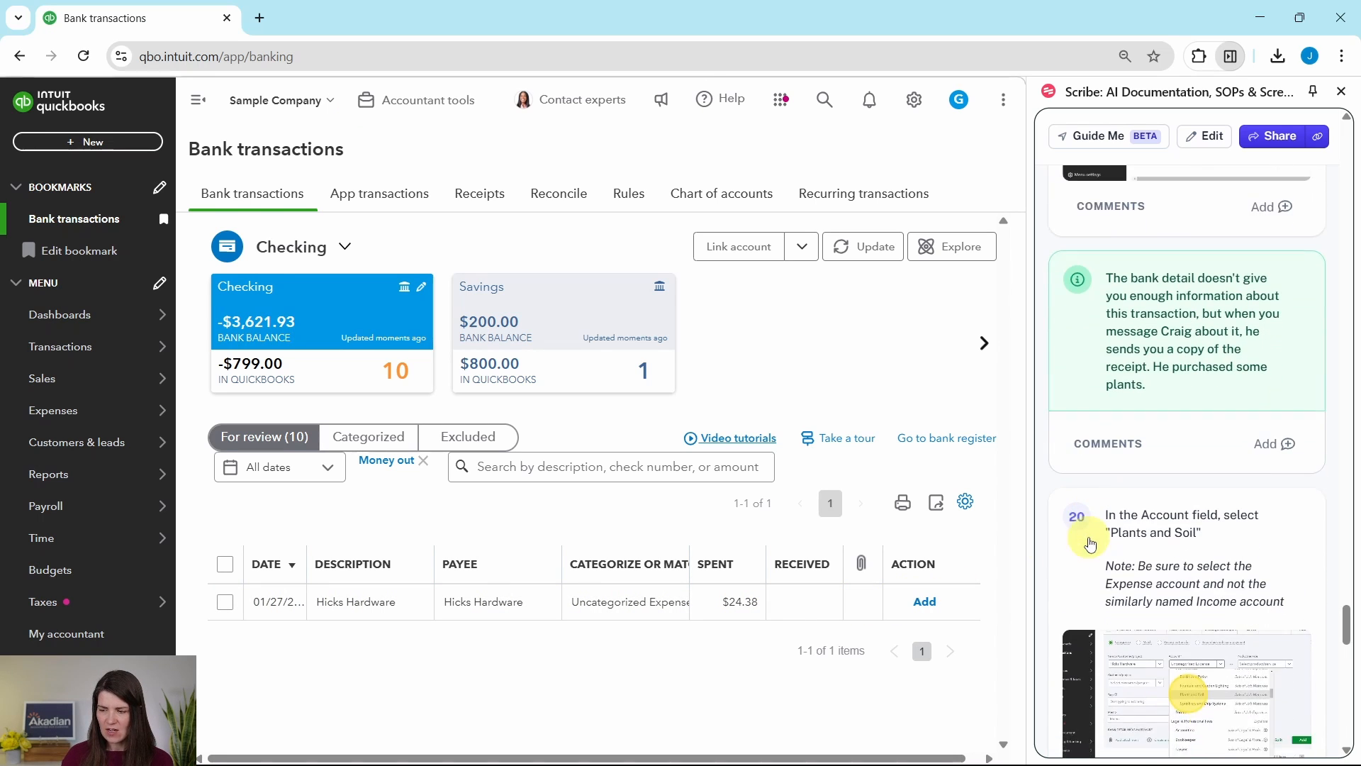
left_click(536, 608)
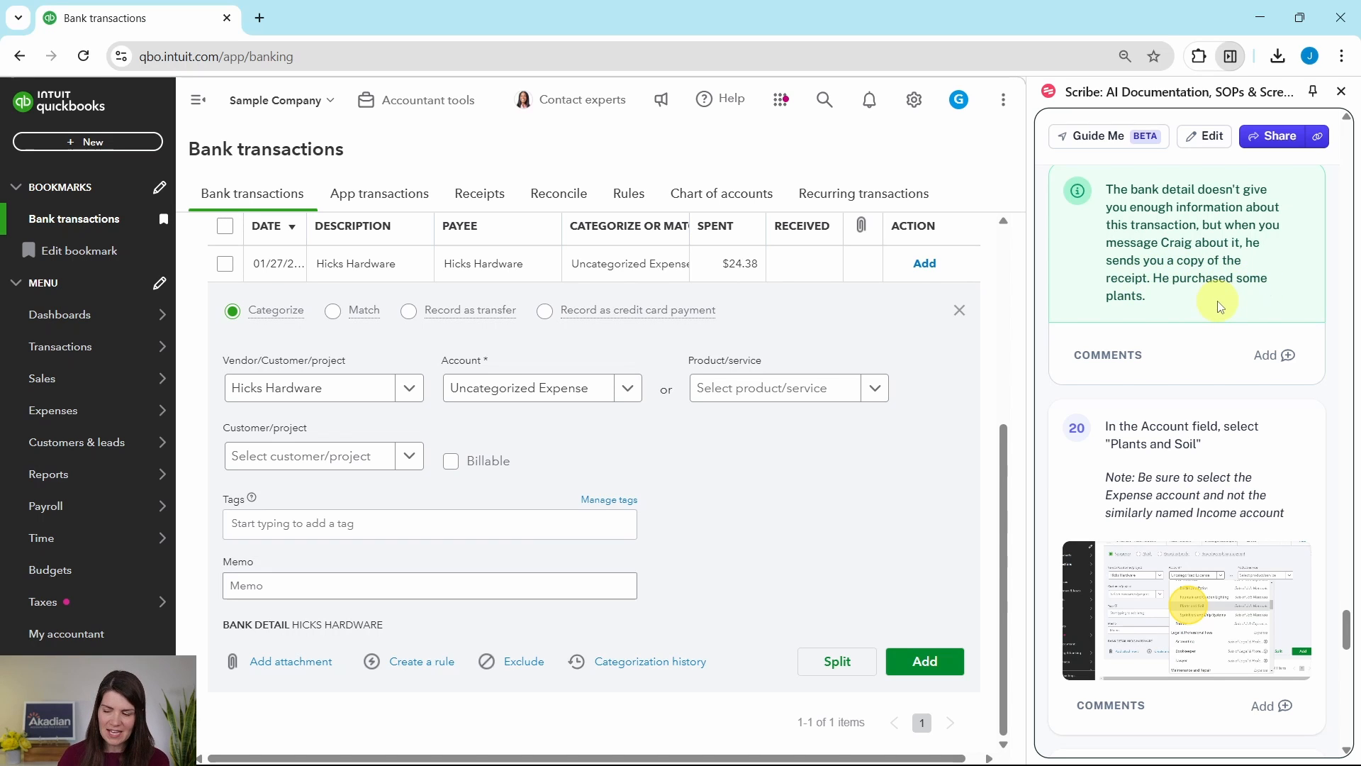
scroll(1220, 306, "down", 3)
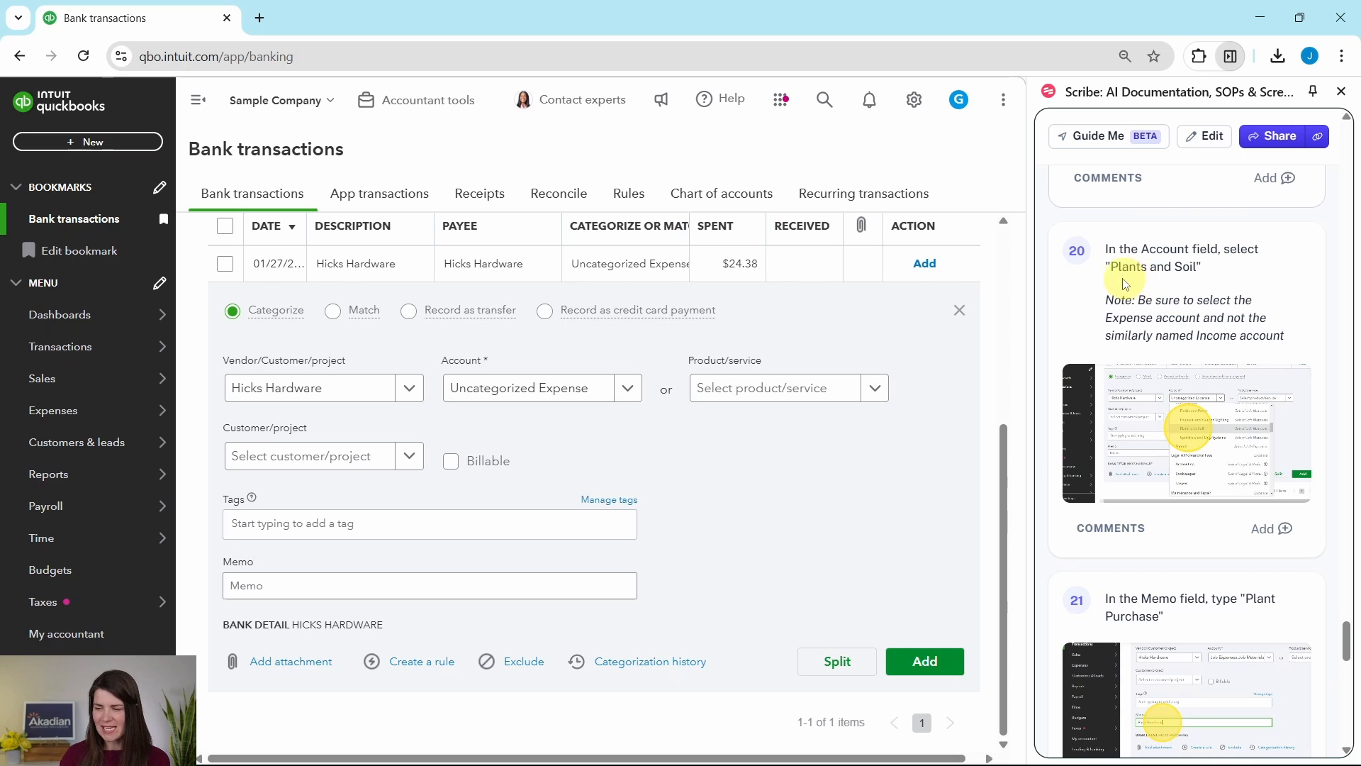
left_click(629, 388)
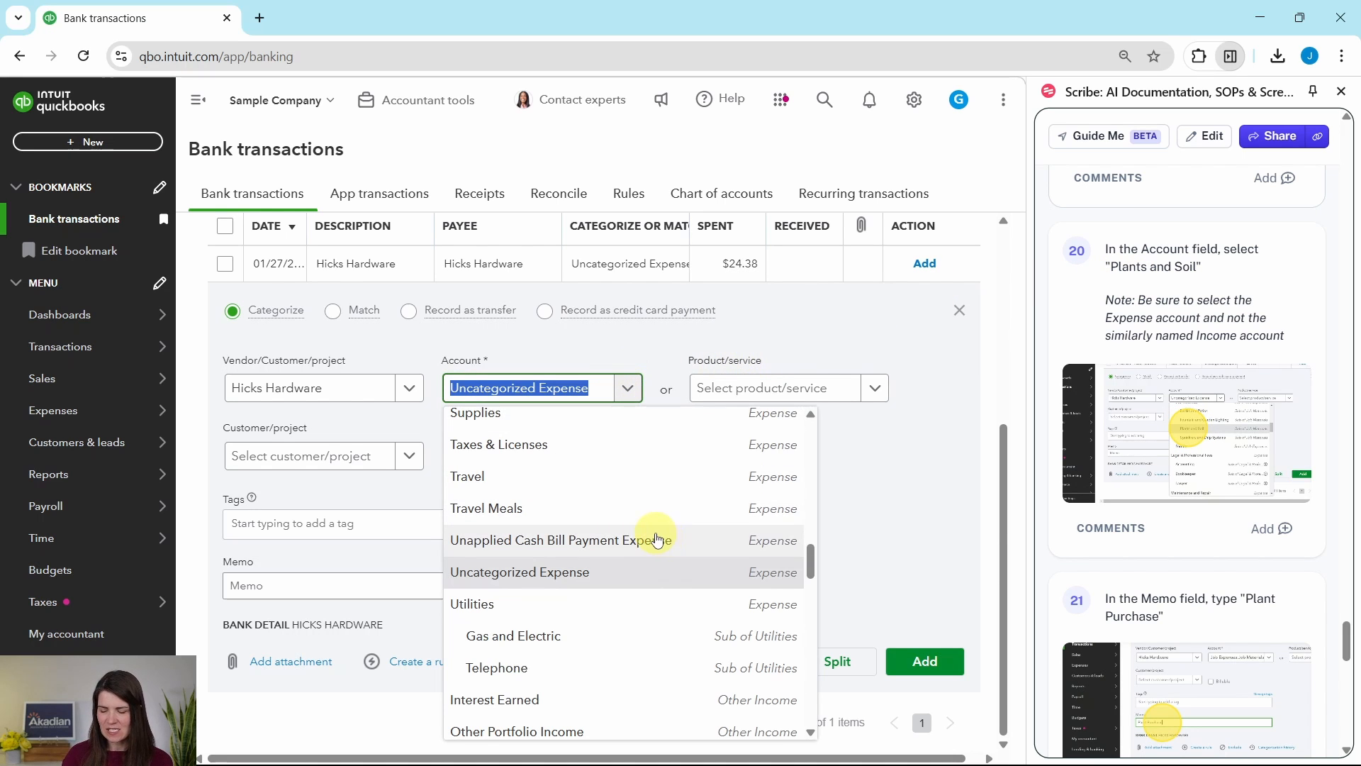
scroll(648, 538, "up", 2)
scroll(643, 536, "down", 8)
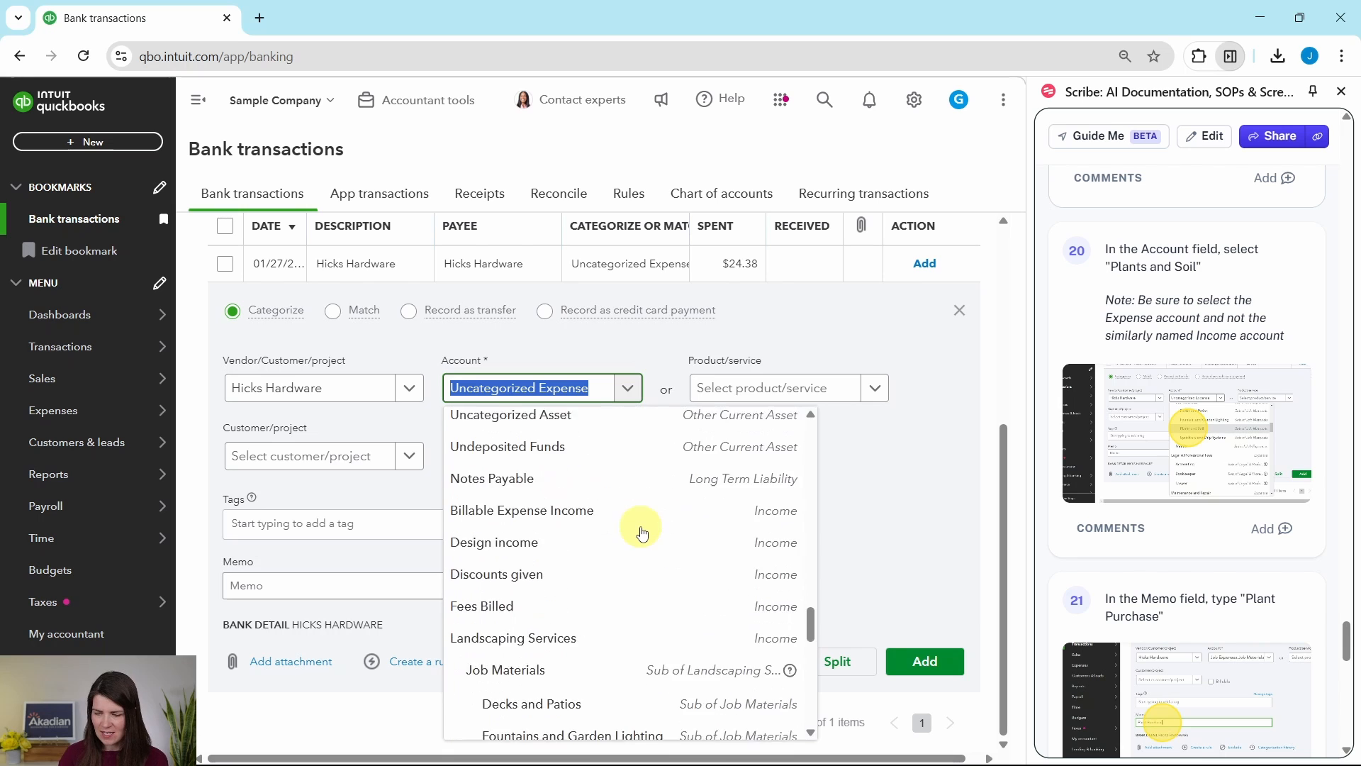
scroll(643, 535, "down", 5)
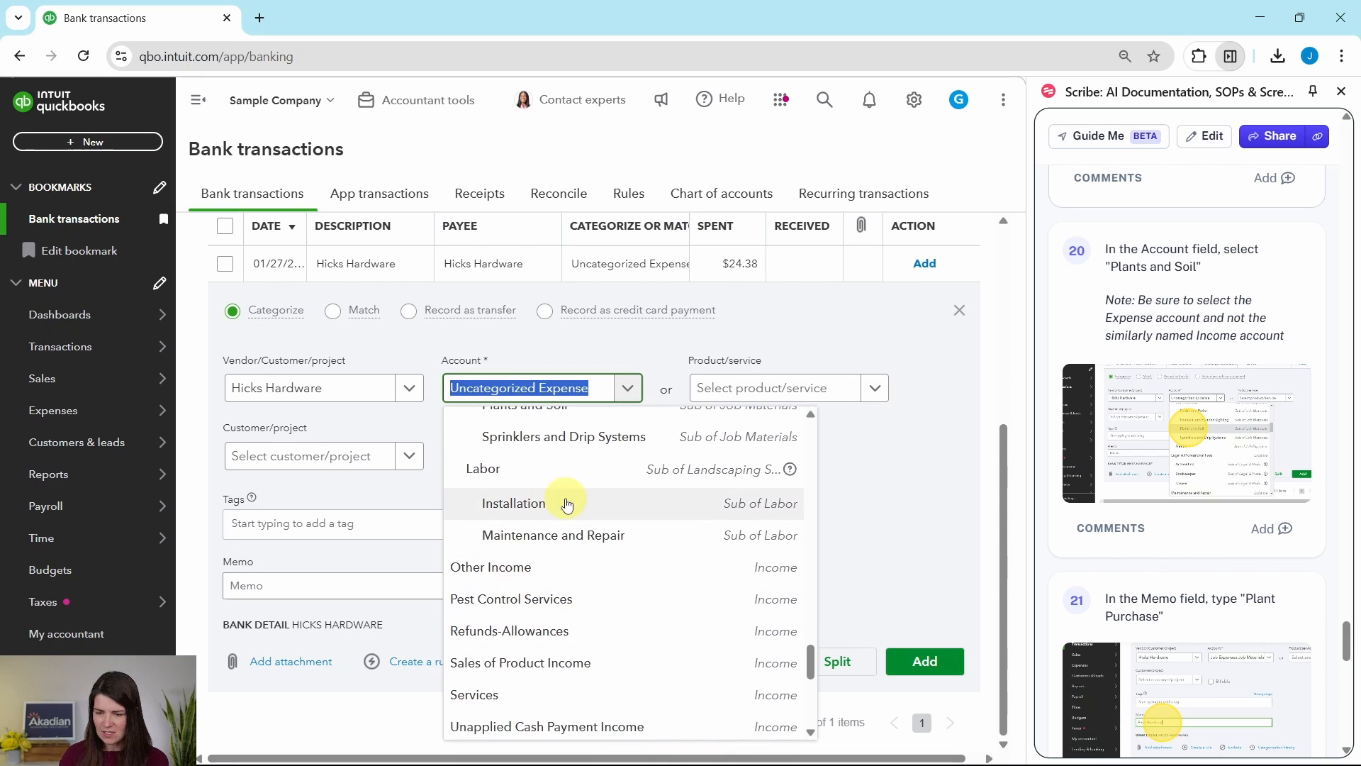
scroll(567, 504, "up", 1)
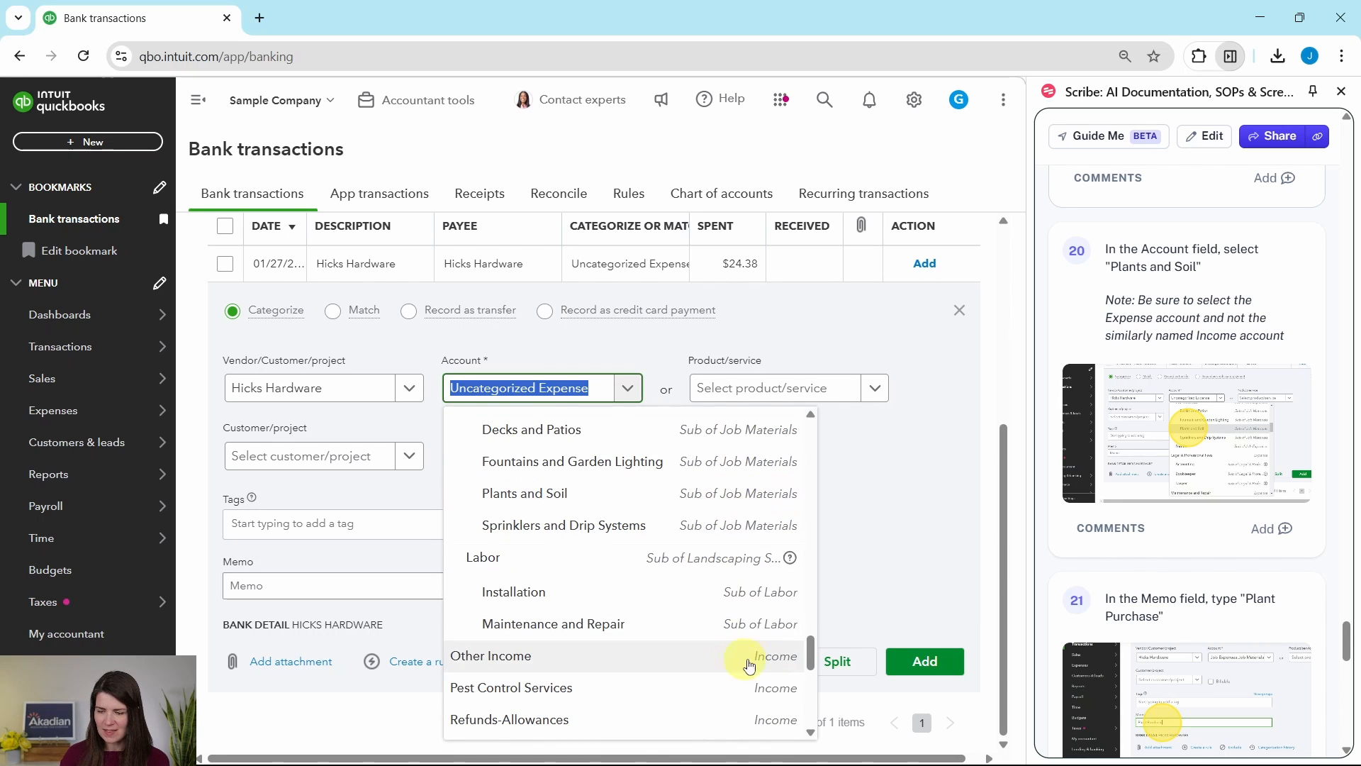
scroll(711, 523, "up", 4)
scroll(709, 518, "up", 12)
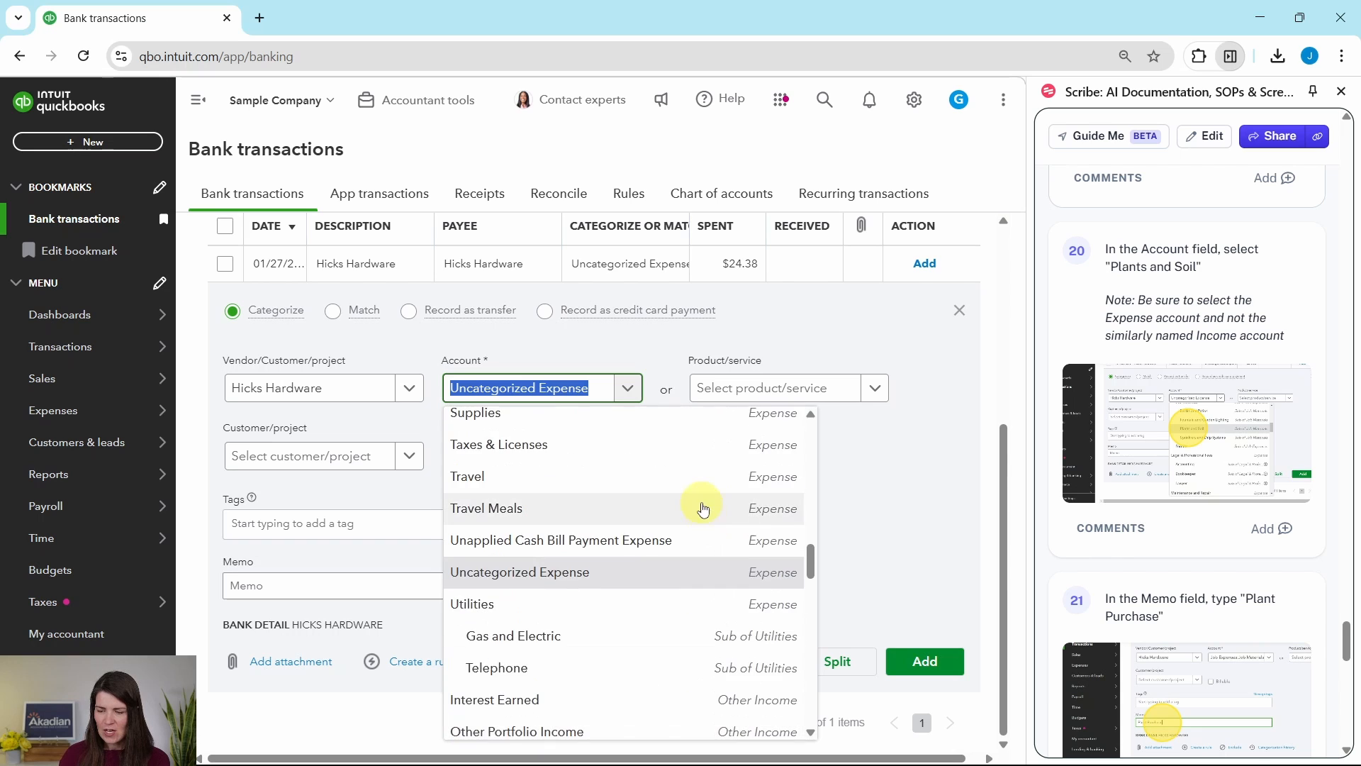
scroll(698, 509, "up", 1)
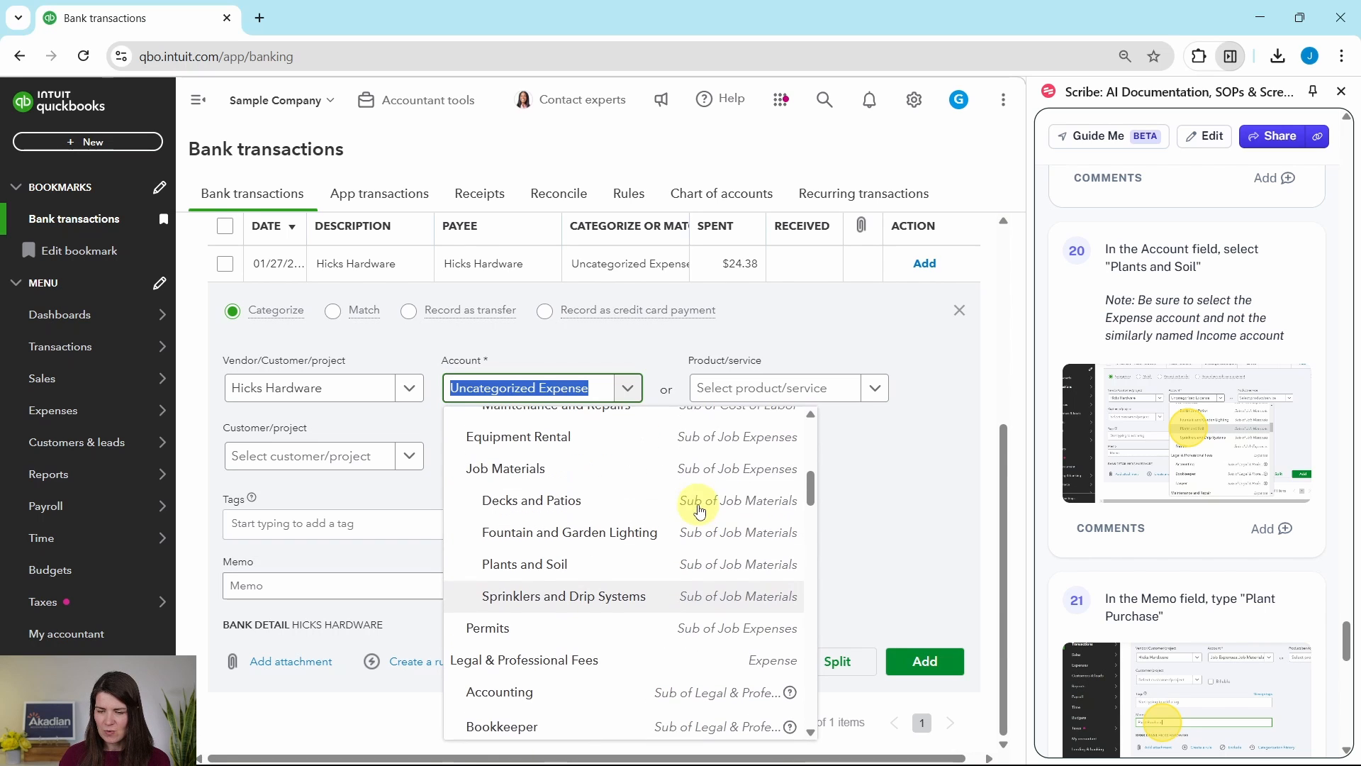
left_click(540, 567)
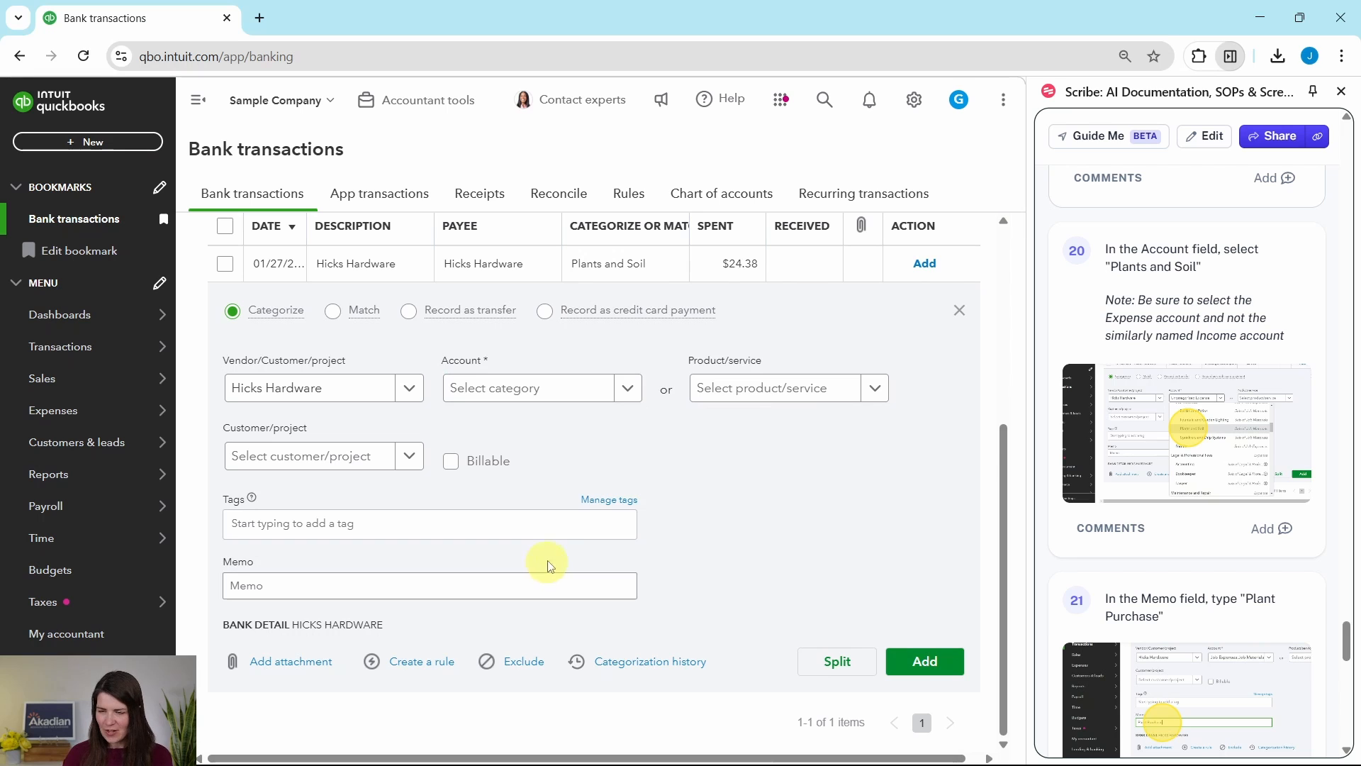
- Enter the memo "Plant Purchase" on the Hicks Hardware transaction and add it to the books
scroll(1198, 432, "down", 3)
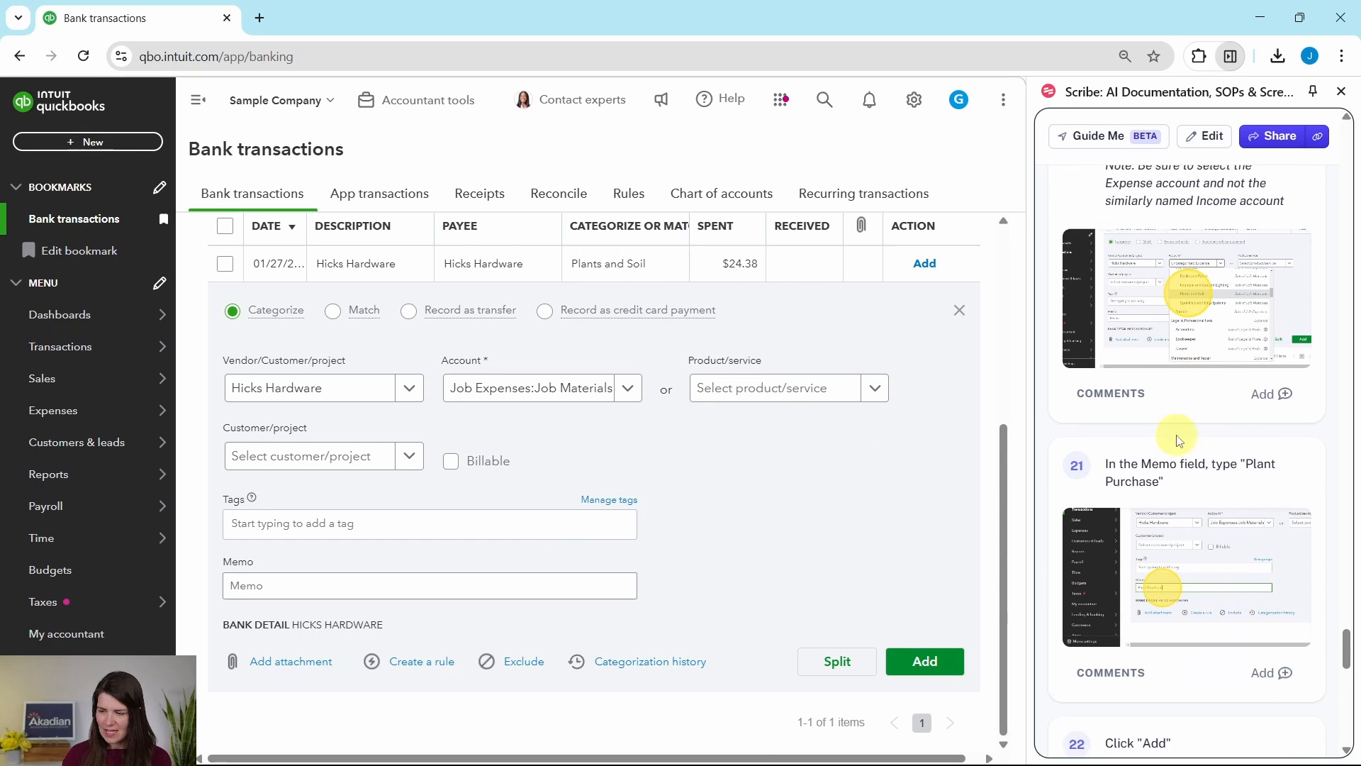
left_click(284, 589)
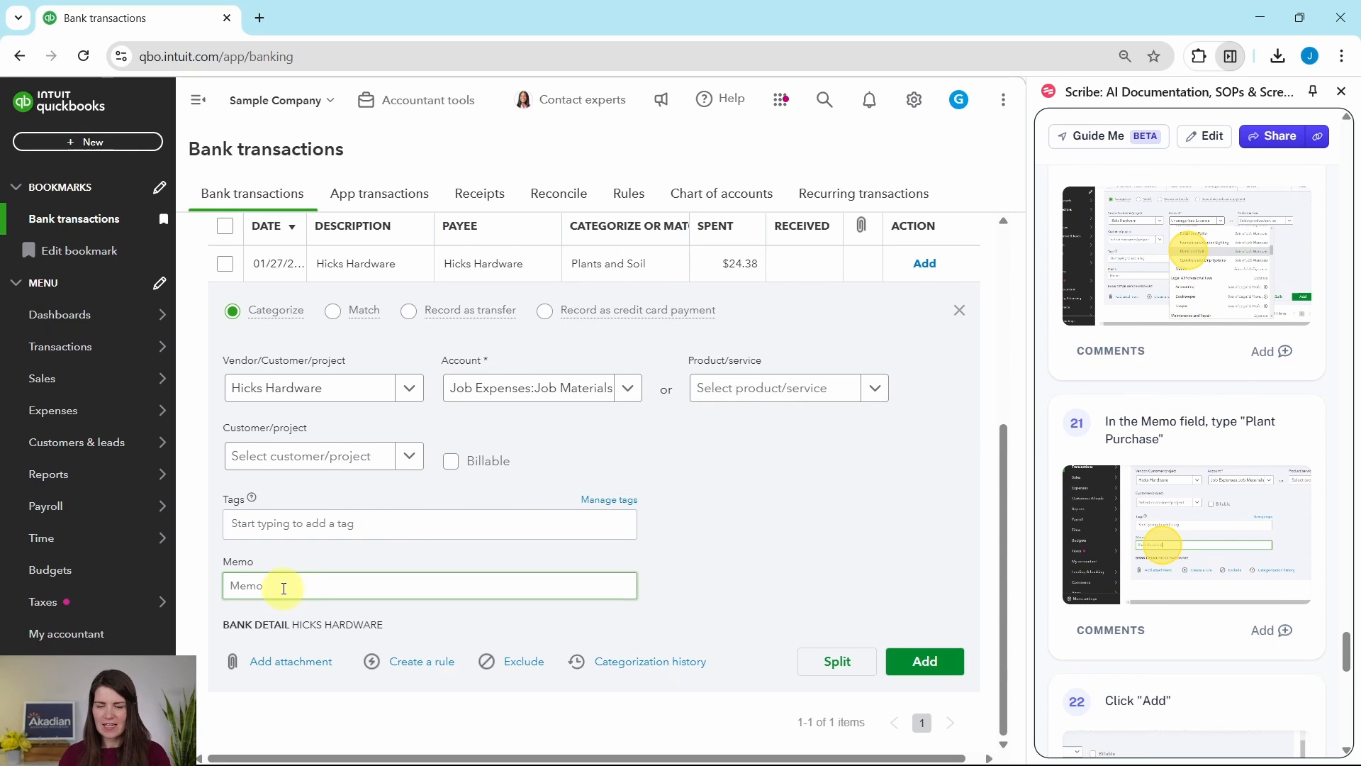
left_click(282, 586)
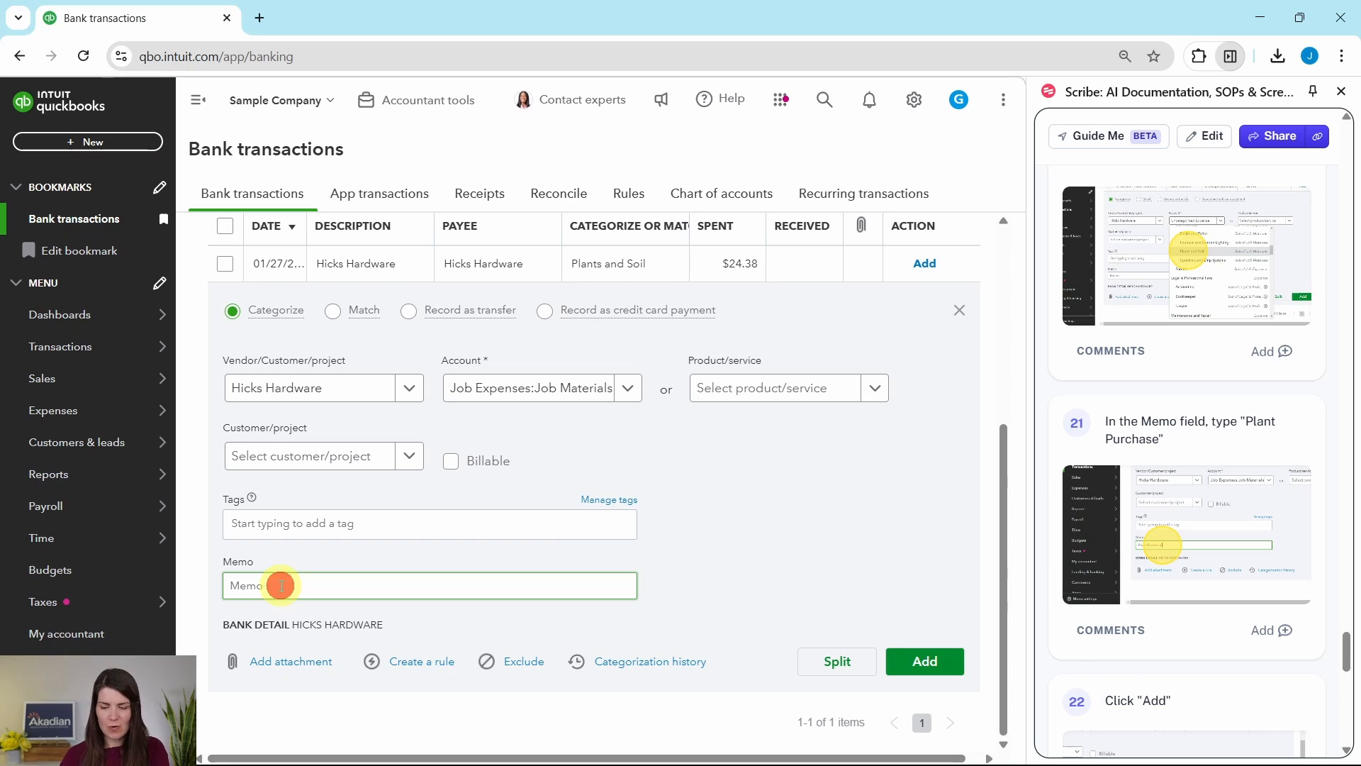
type("Plant Purchase")
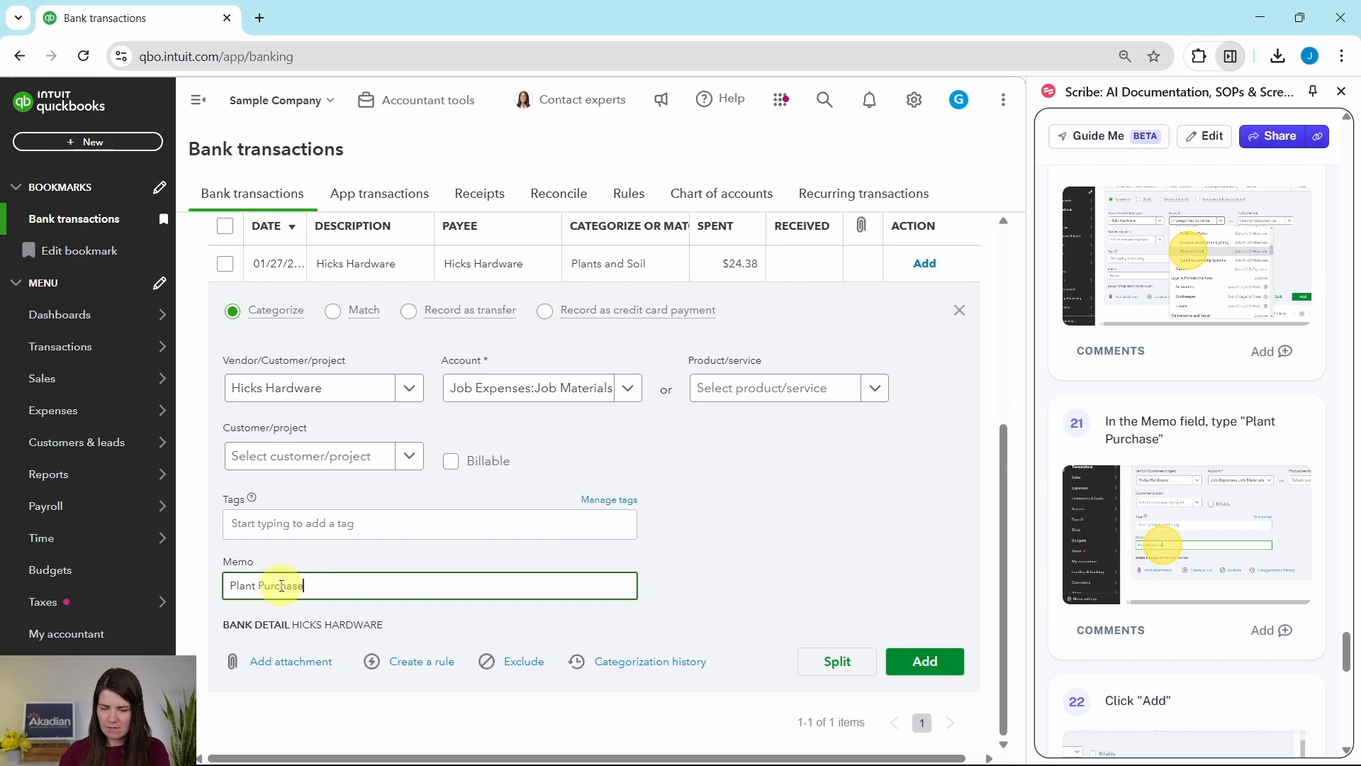
scroll(1191, 516, "down", 5)
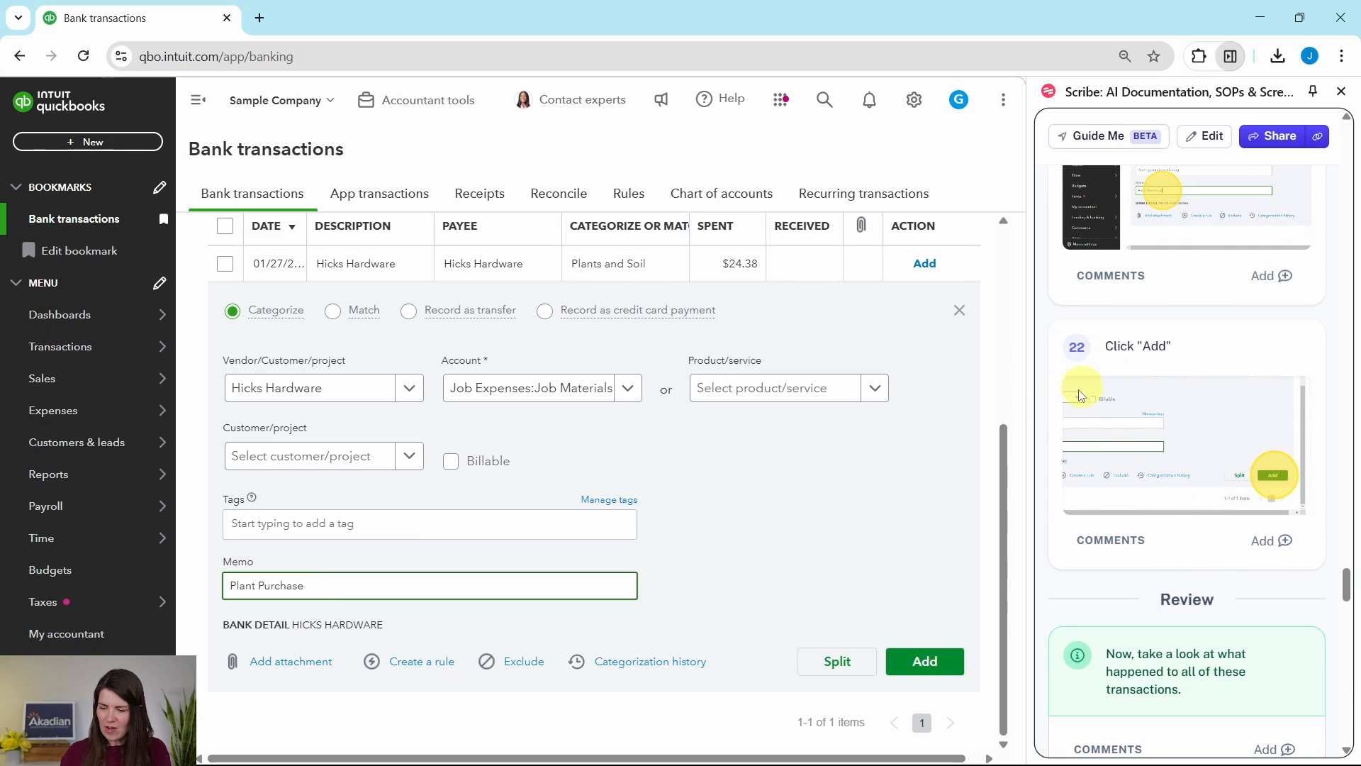
left_click(931, 668)
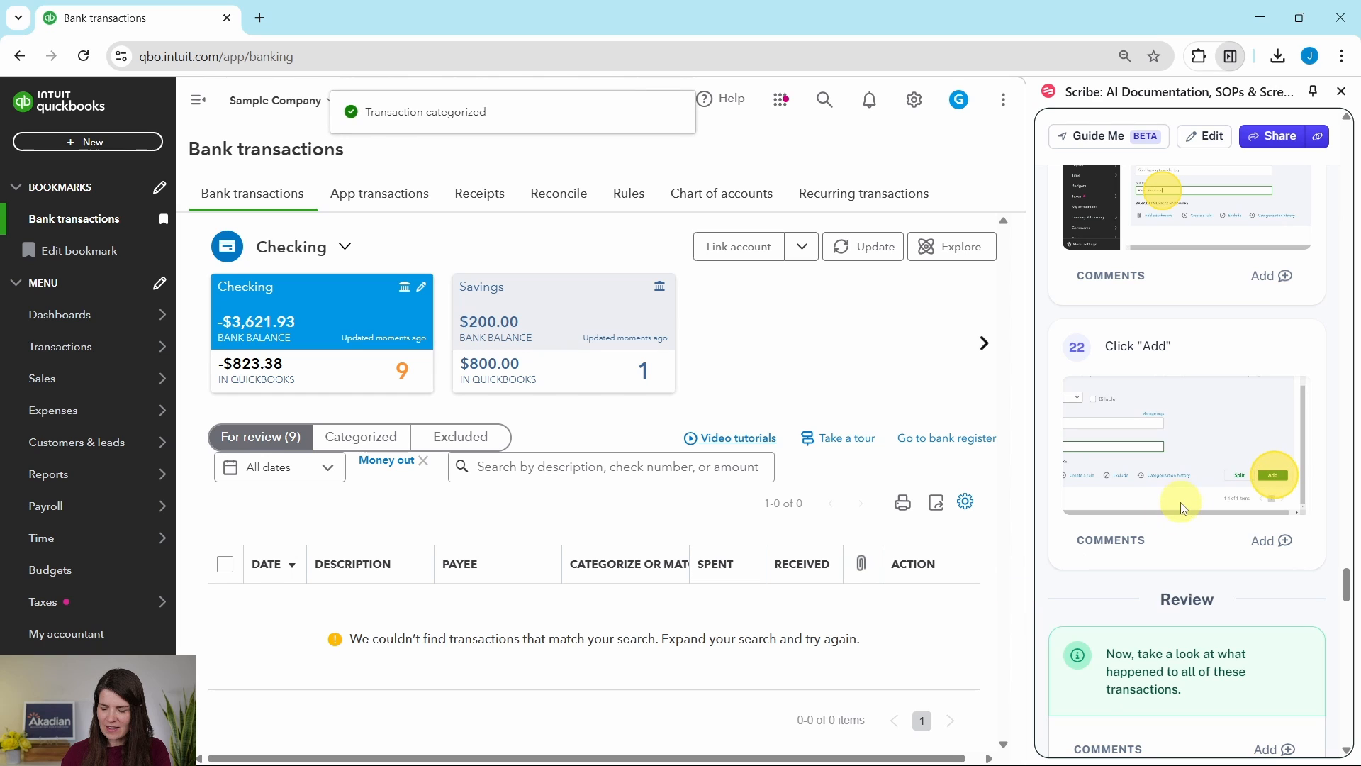
- Display the categorized transactions of the Checking account and look through the processed entries
scroll(1184, 508, "down", 3)
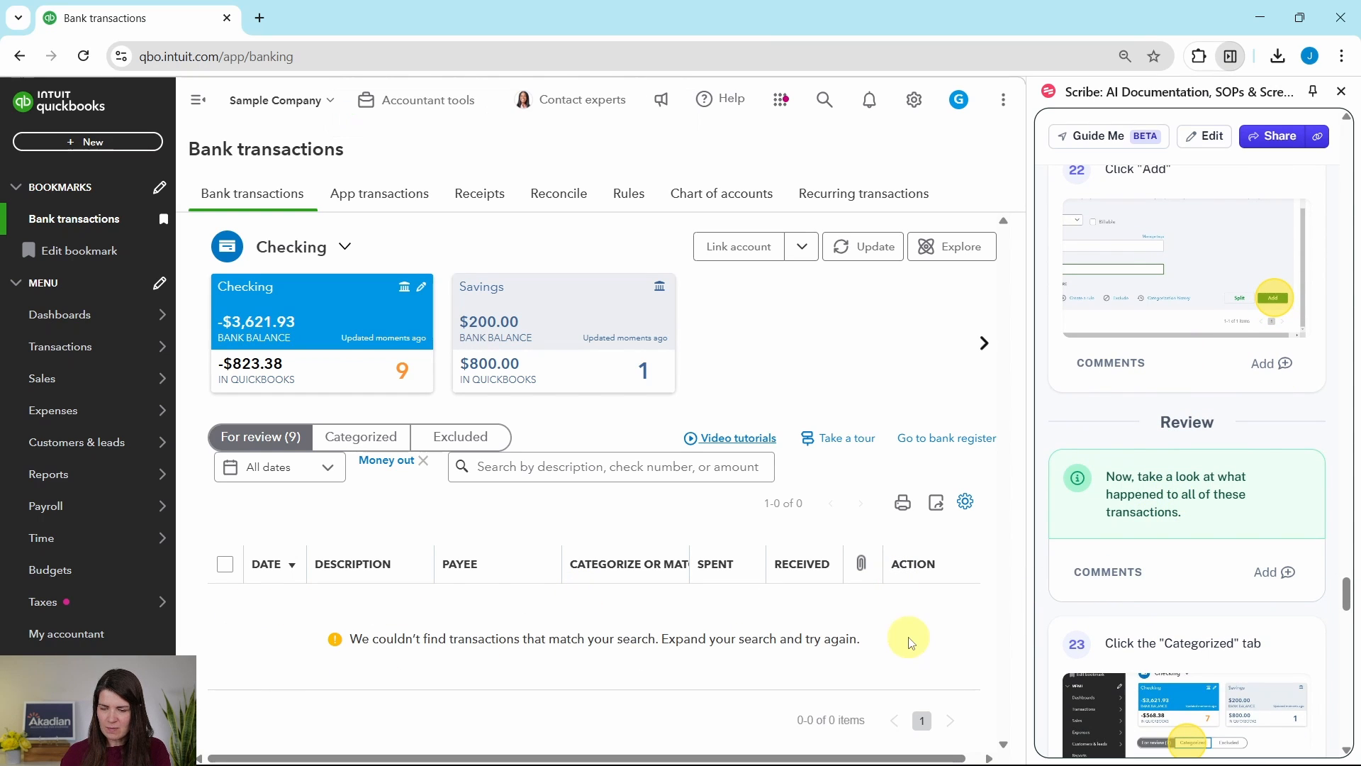
scroll(1159, 505, "down", 3)
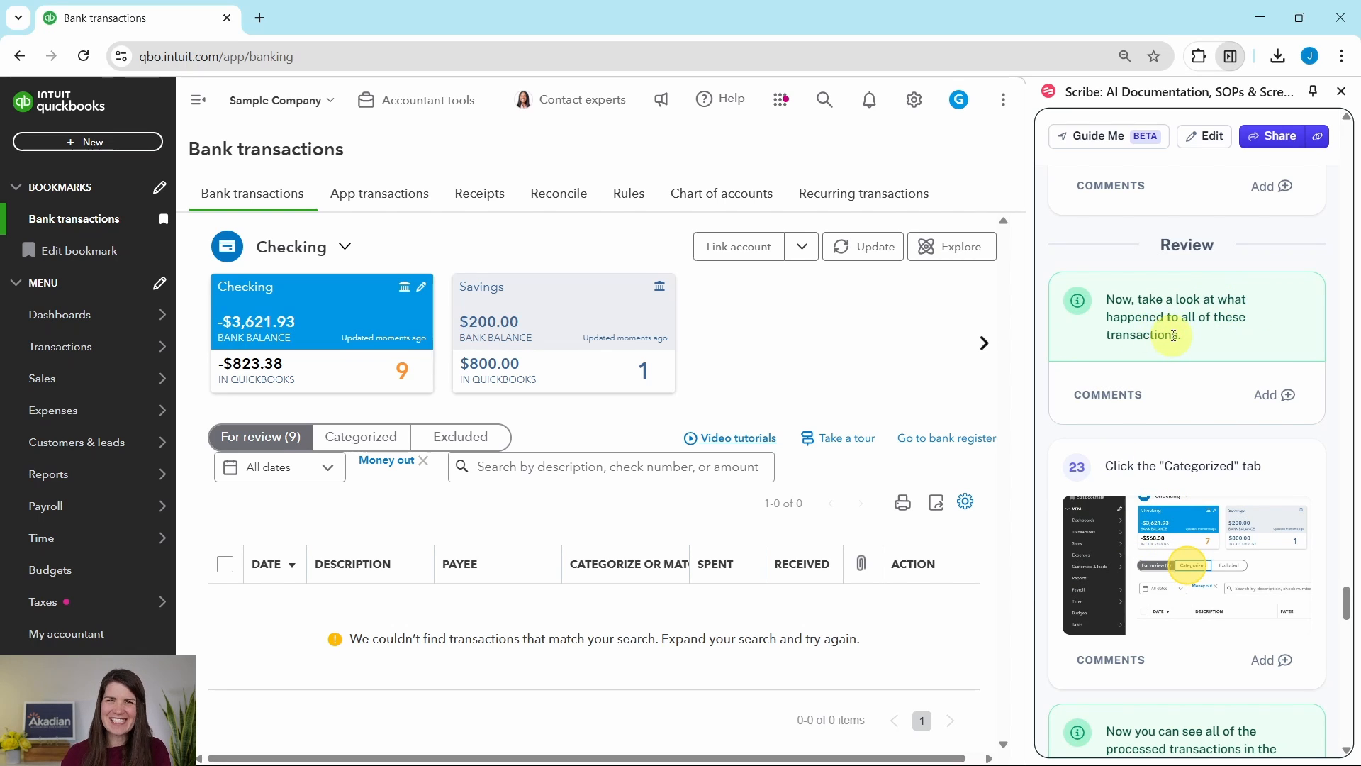
scroll(1185, 339, "down", 3)
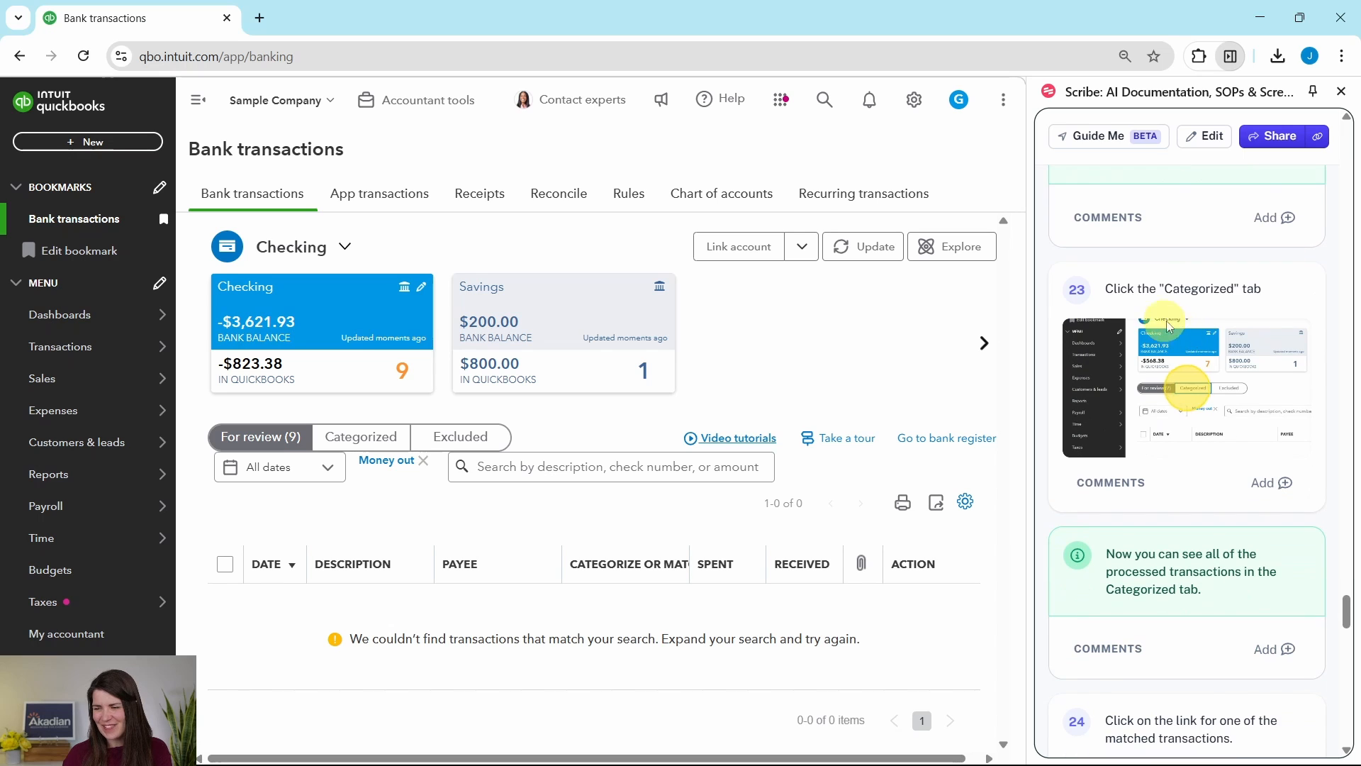
left_click(357, 444)
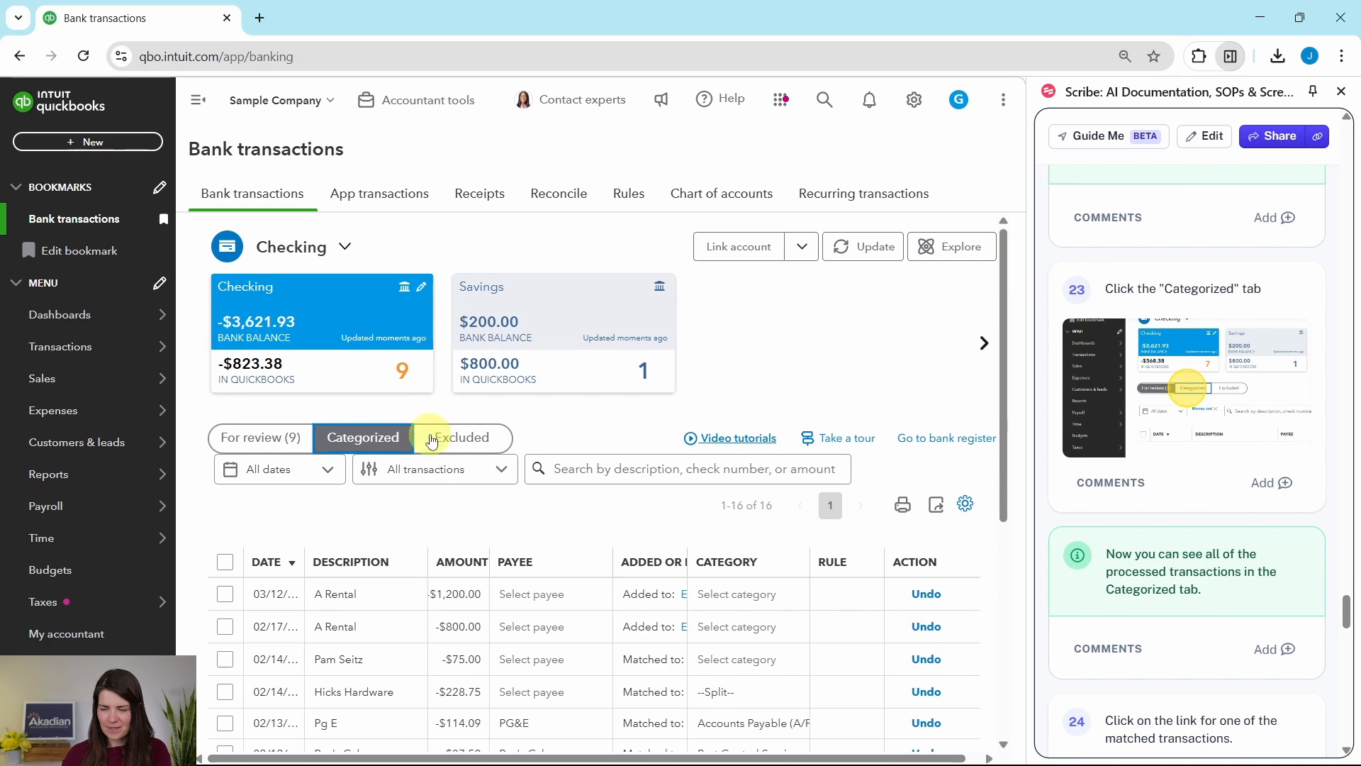
scroll(869, 404, "down", 5)
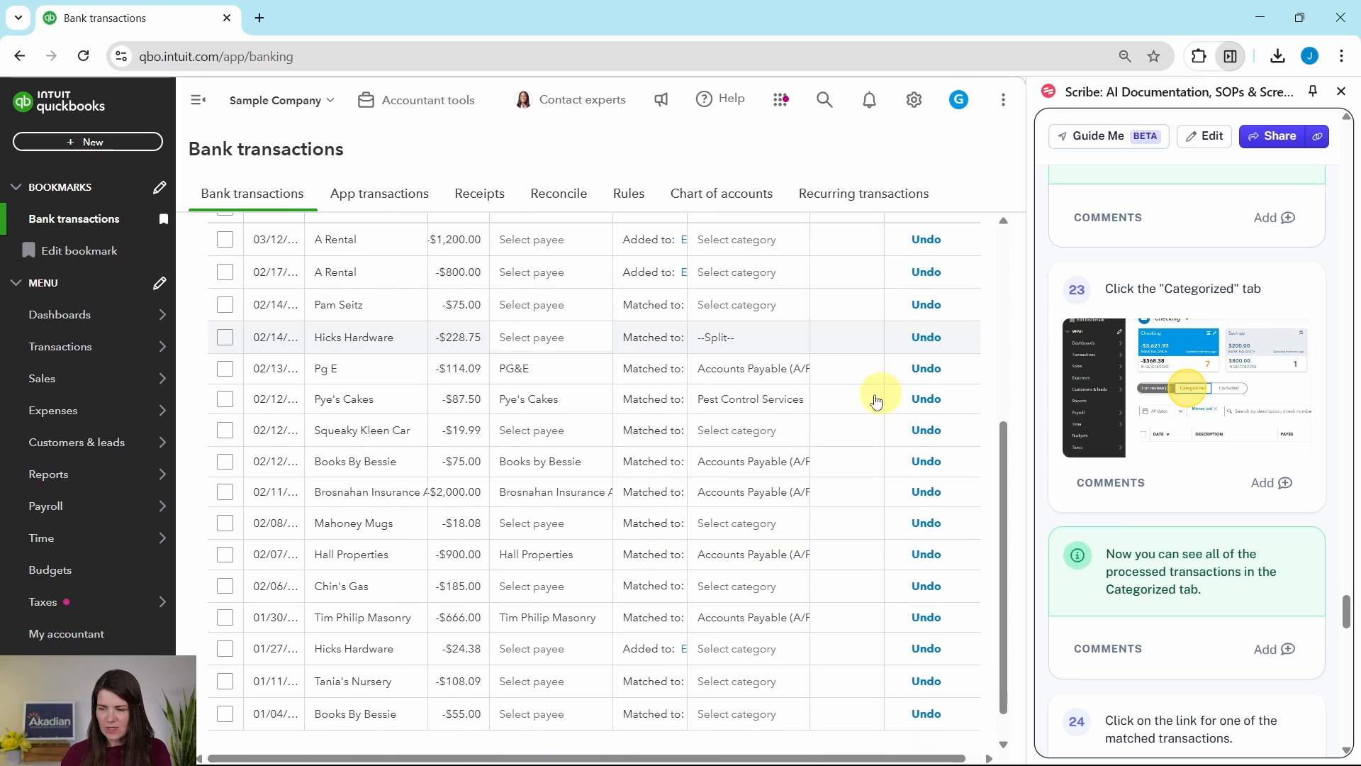
scroll(1195, 312, "down", 3)
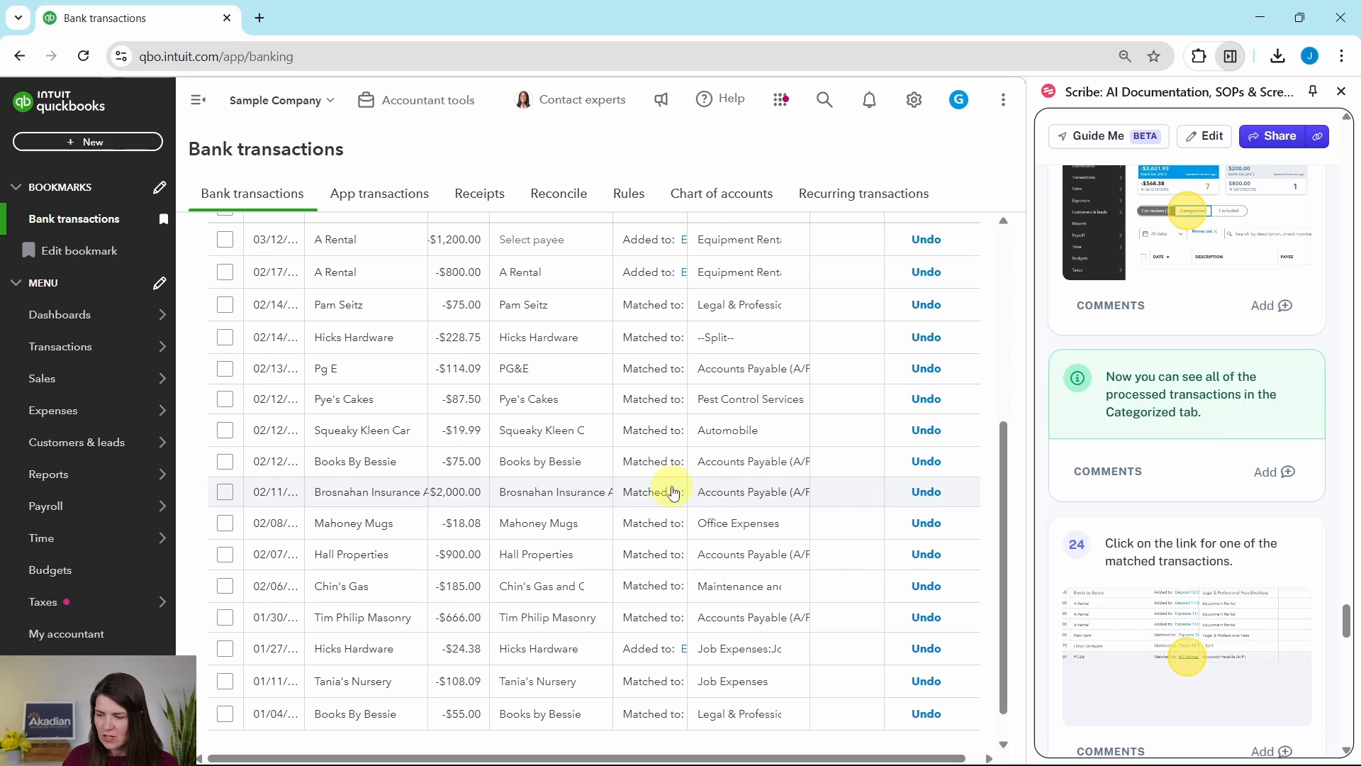
- Widen the Added or Matched column in the categorized list to show the links to the recorded transactions
scroll(1195, 436, "down", 5)
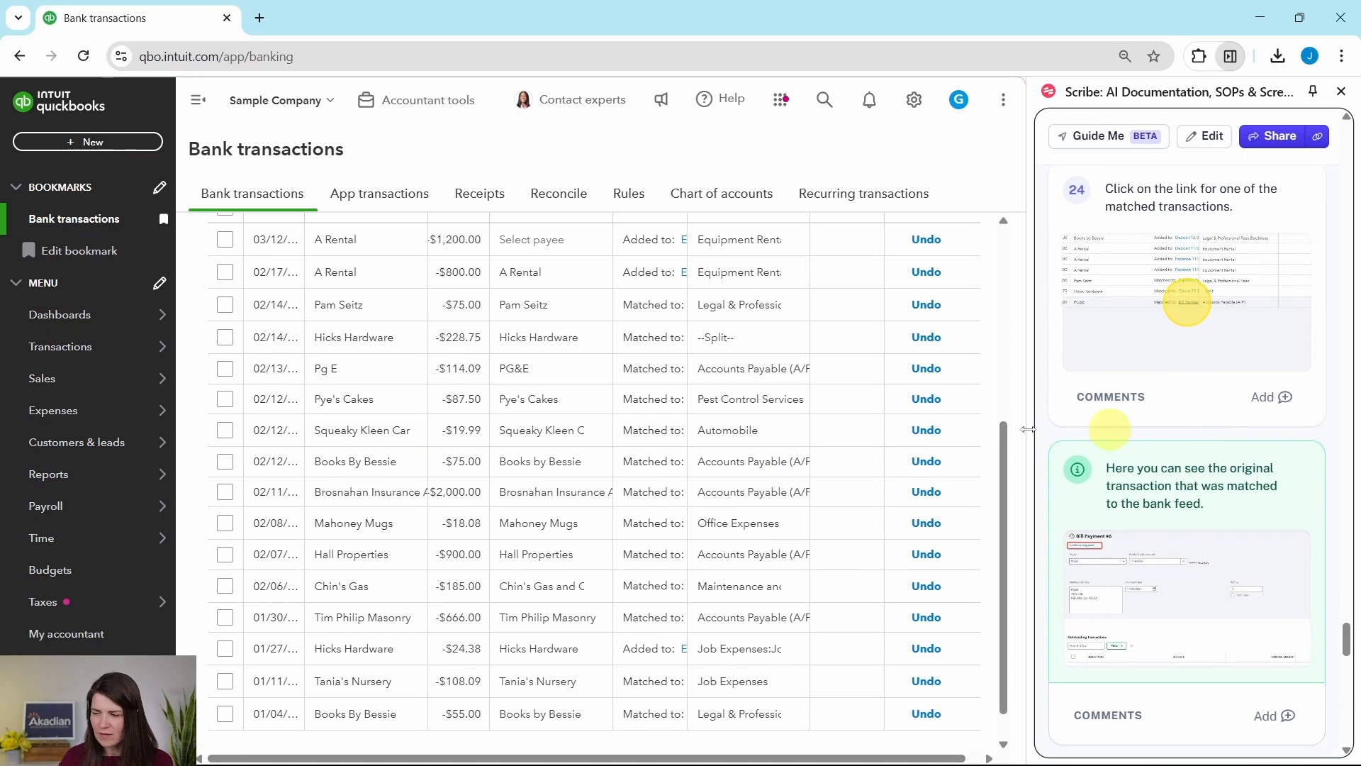
scroll(582, 434, "down", 1)
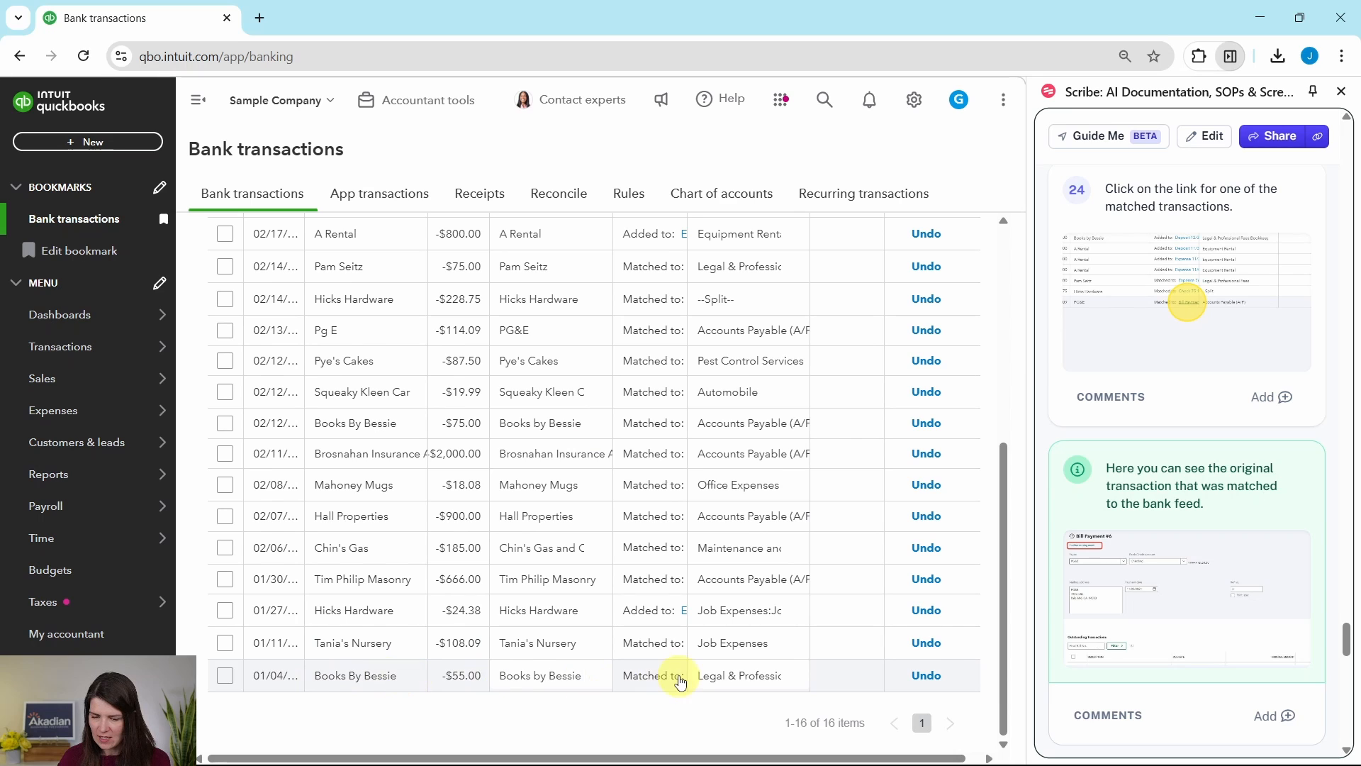
left_click(655, 680)
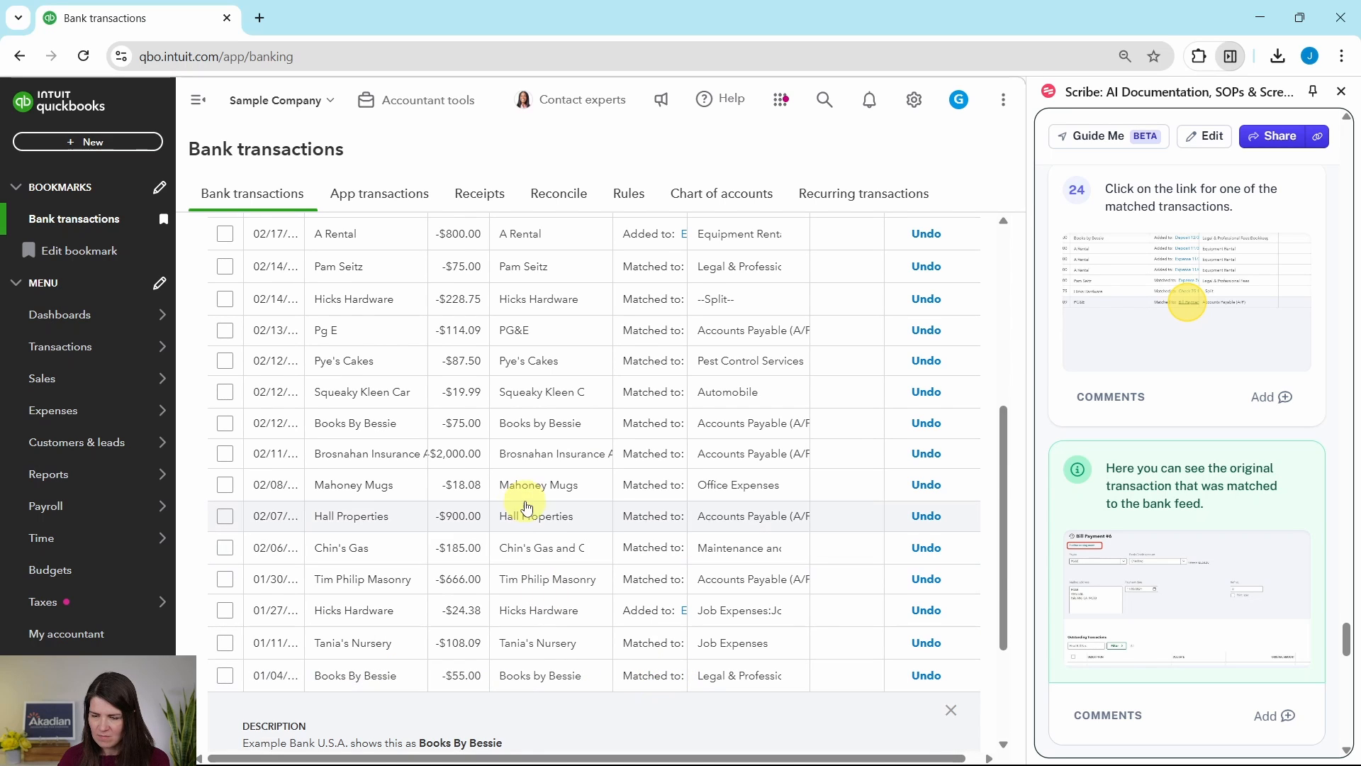
scroll(675, 610, "down", 3)
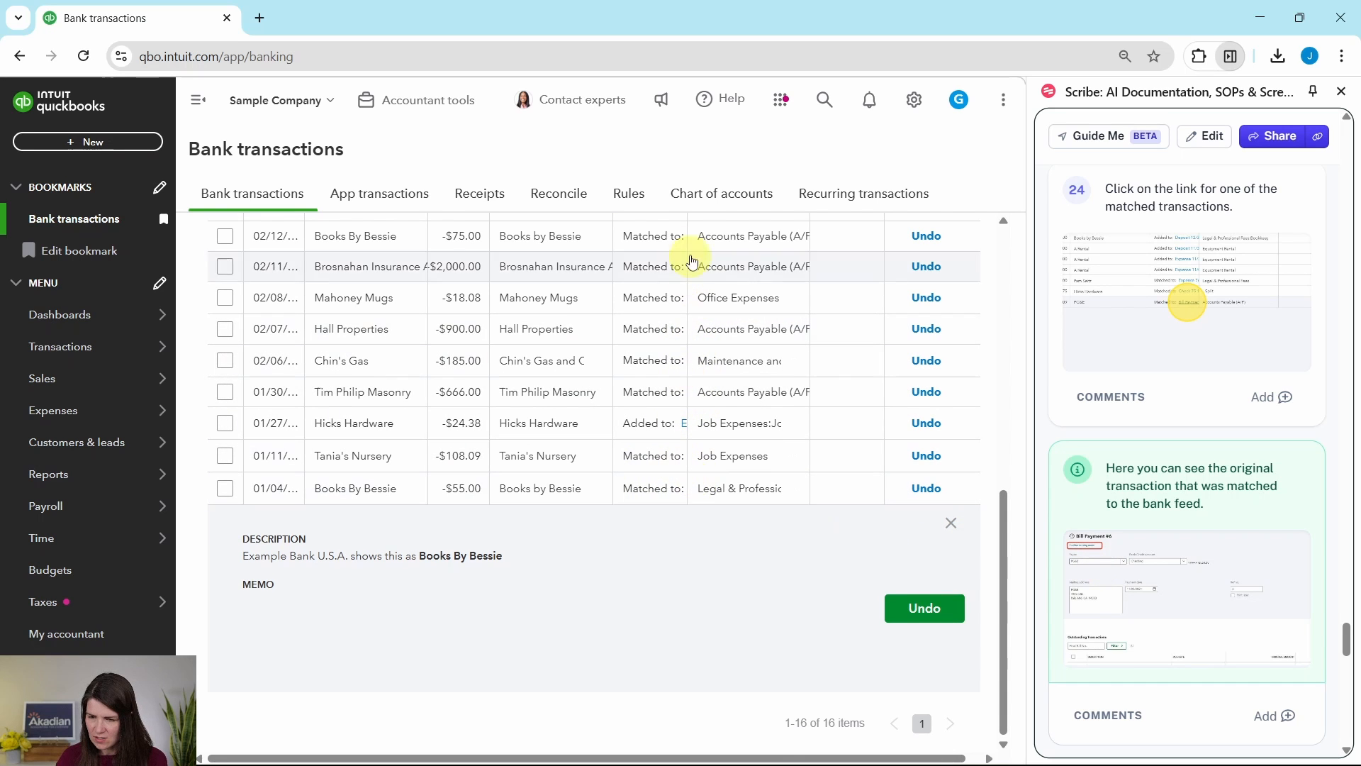
scroll(674, 295, "up", 5)
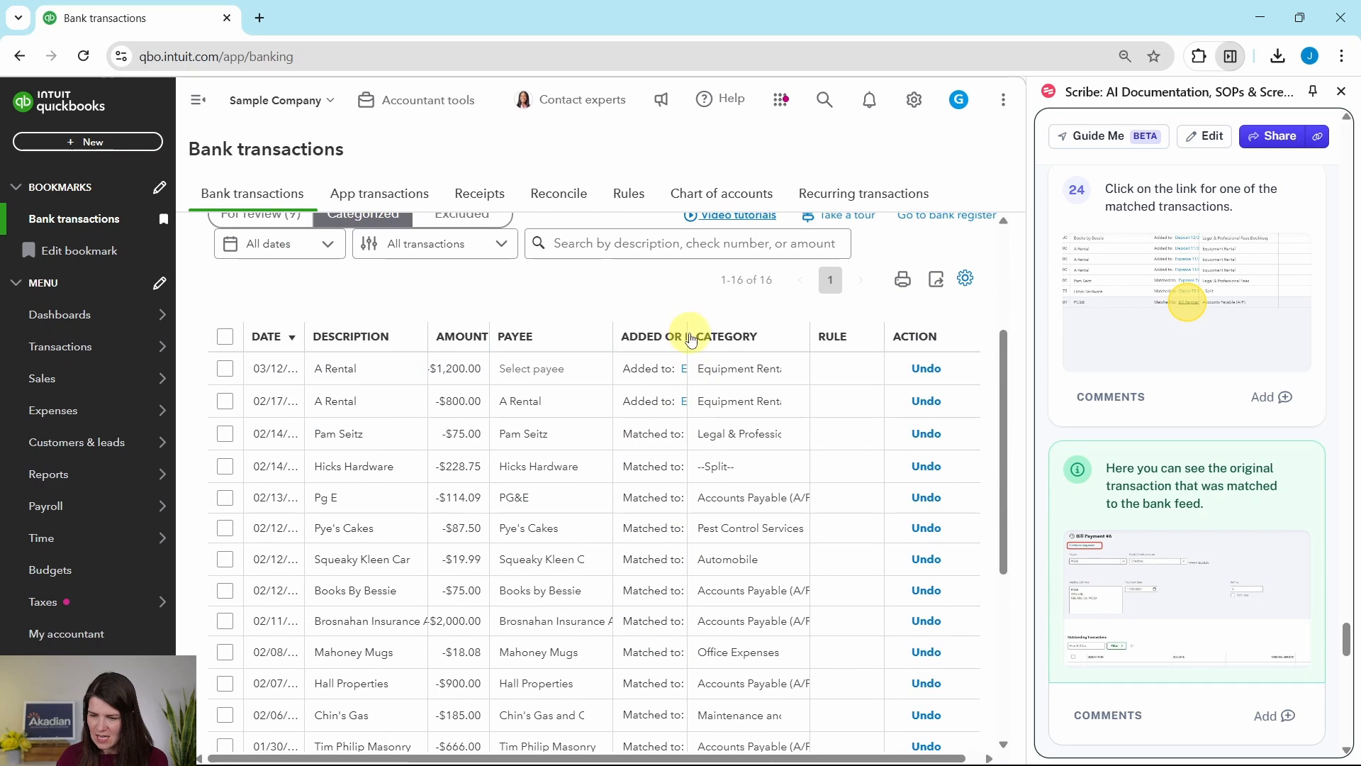
left_click_drag(687, 333, 754, 331)
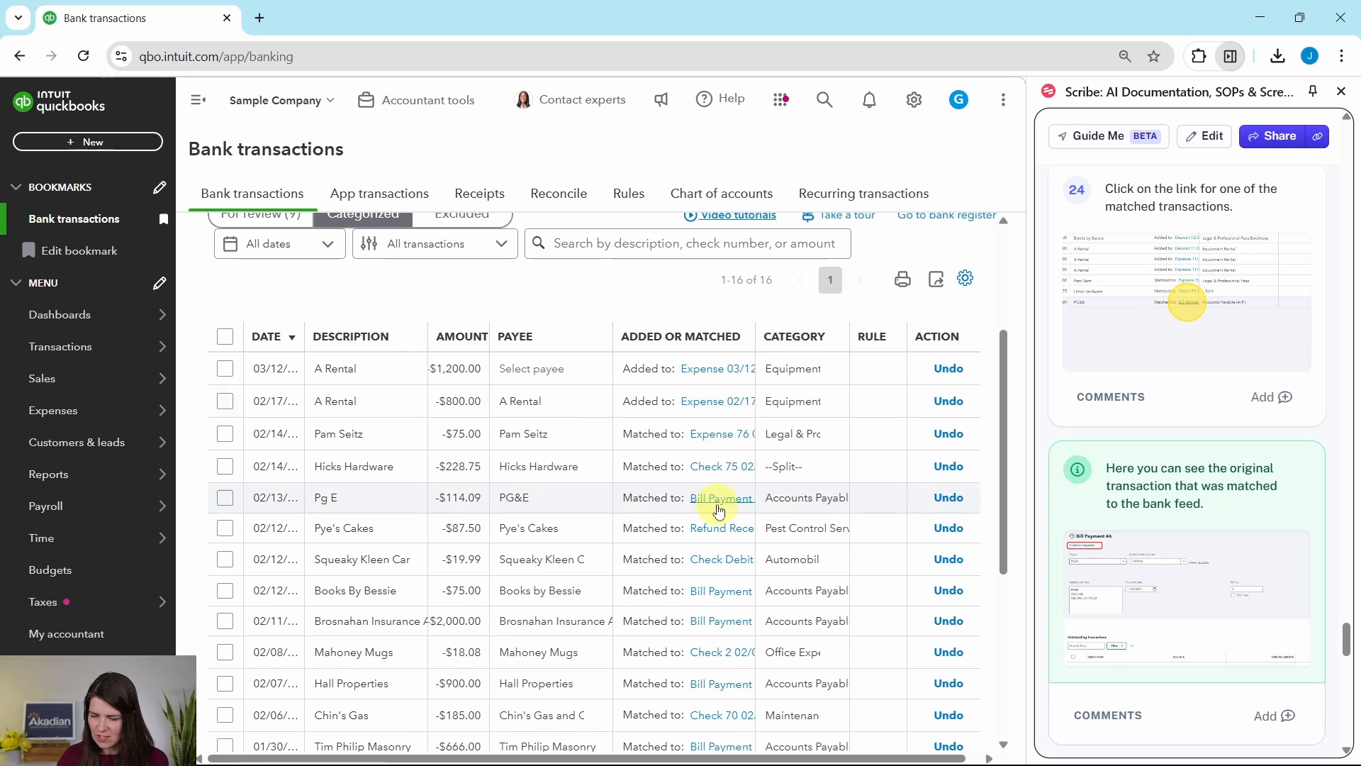
- Open the bill payment matched to the PG&E transaction, examine its online banking match, and return to the categorized list
scroll(713, 486, "down", 1)
scroll(713, 486, "down", 1)
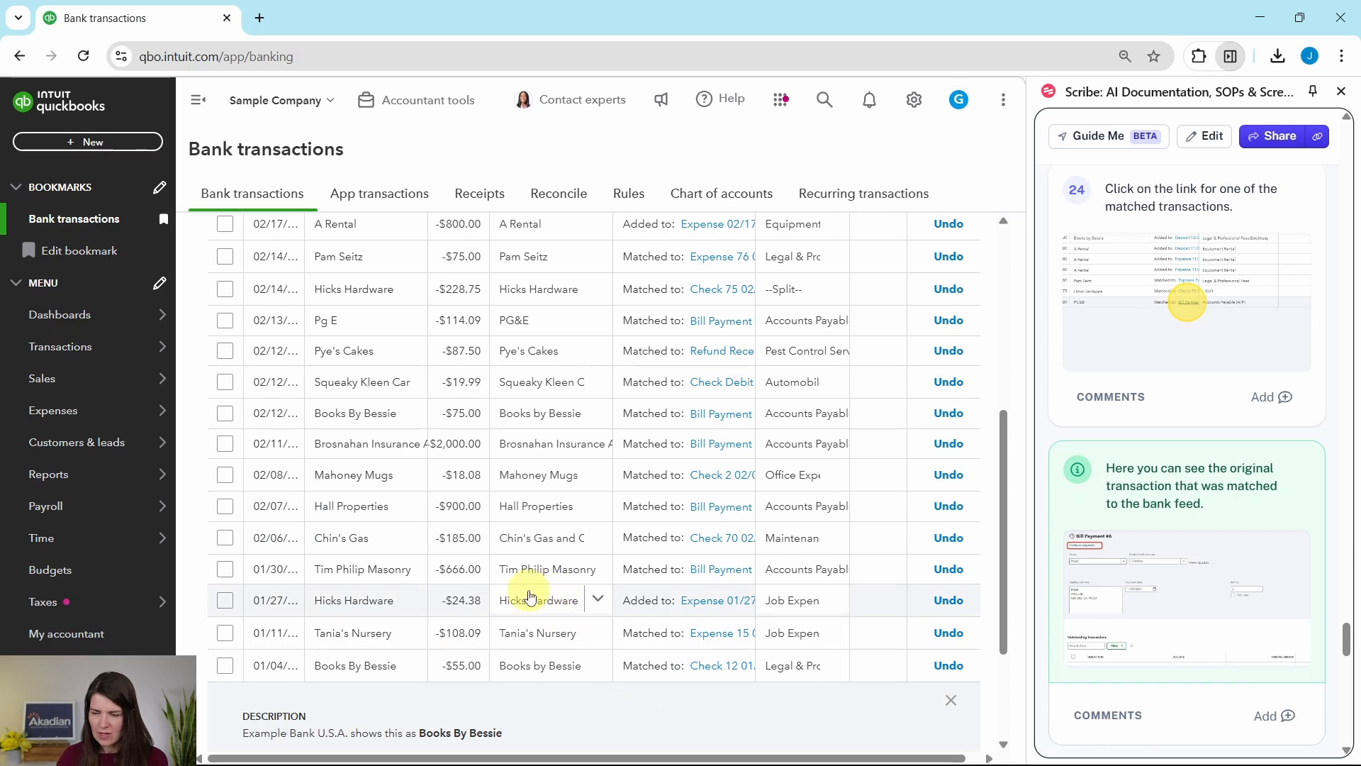
left_click(731, 329)
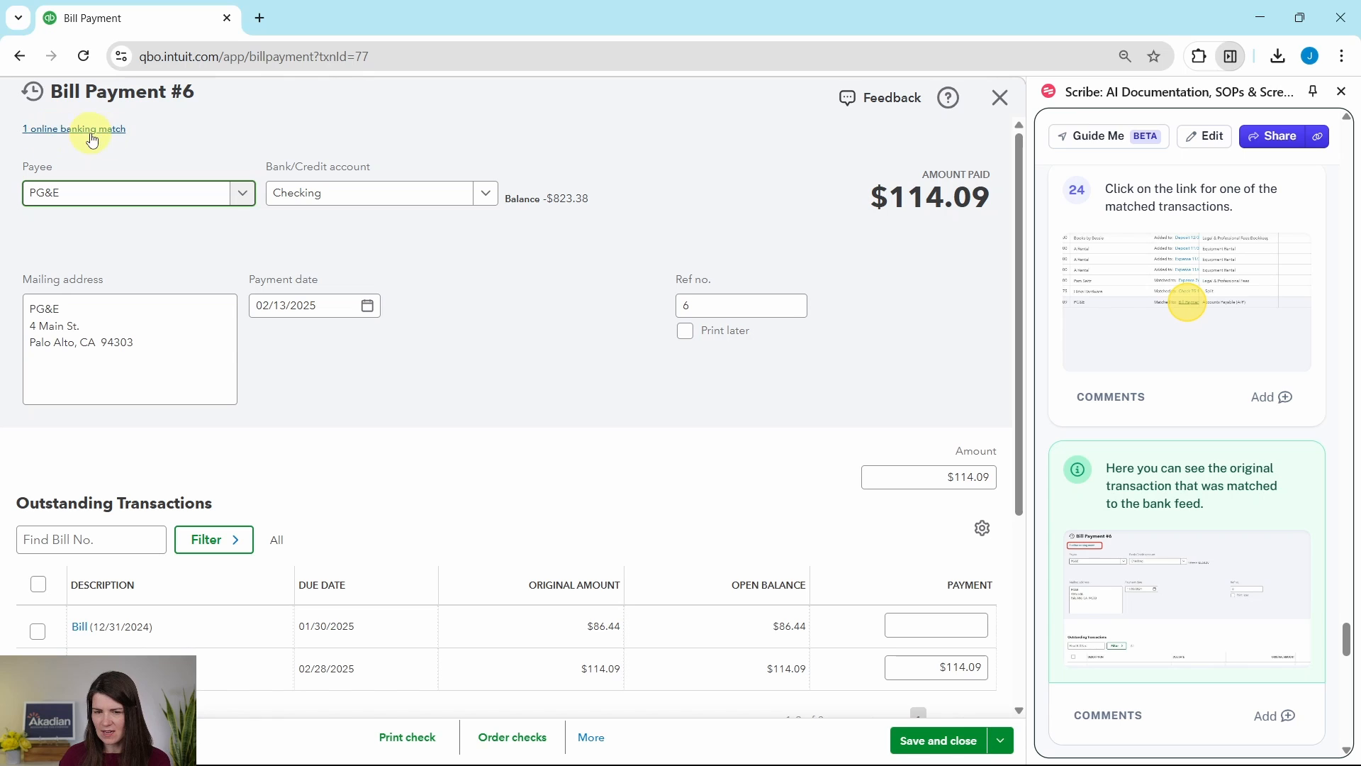
scroll(1215, 327, "down", 1)
scroll(1214, 332, "down", 5)
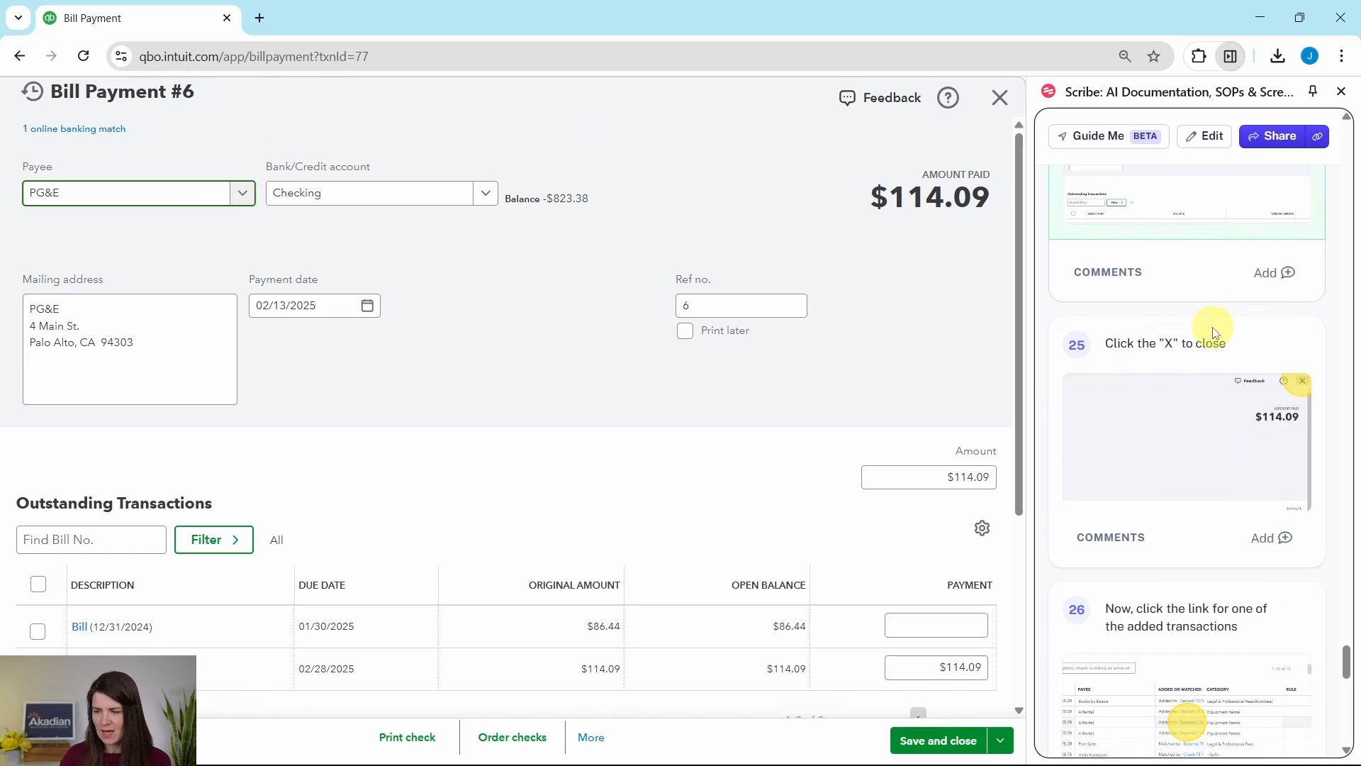
scroll(1209, 326, "down", 1)
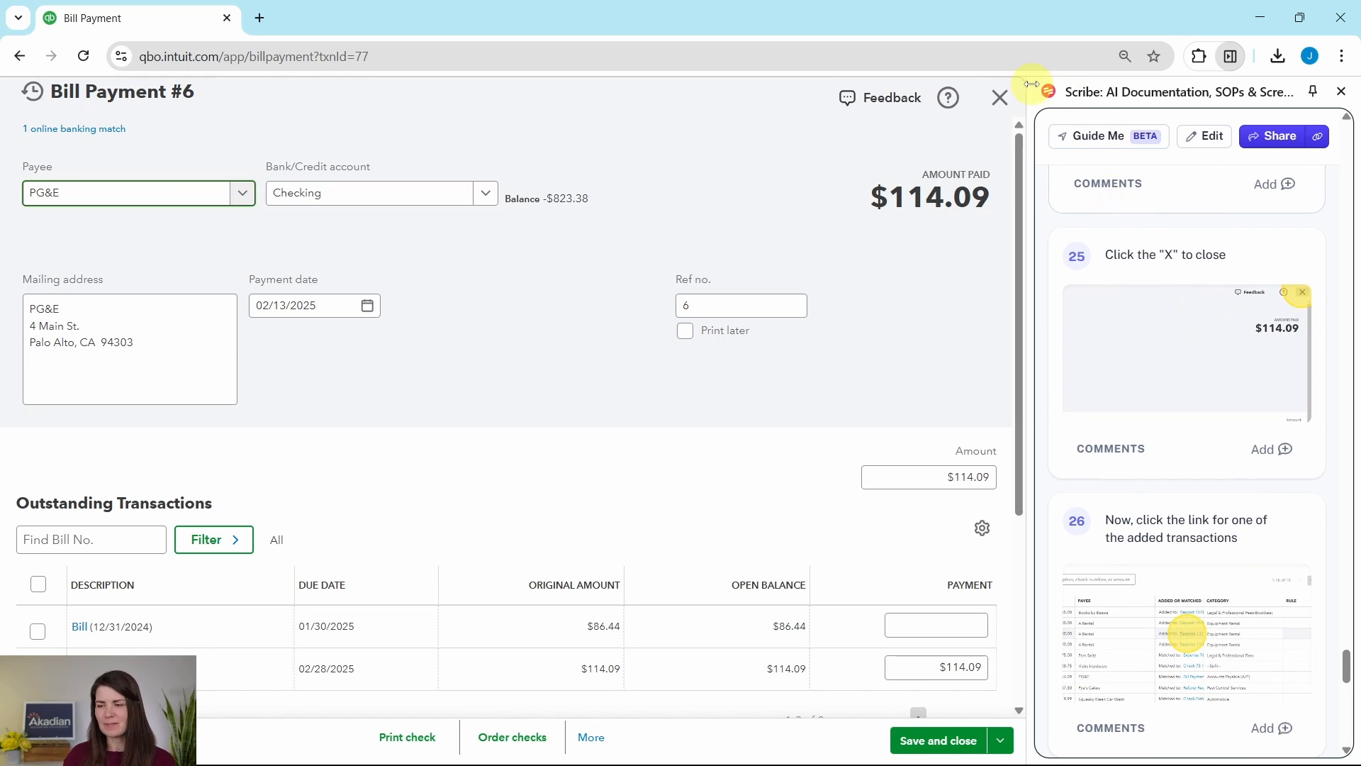
left_click(998, 101)
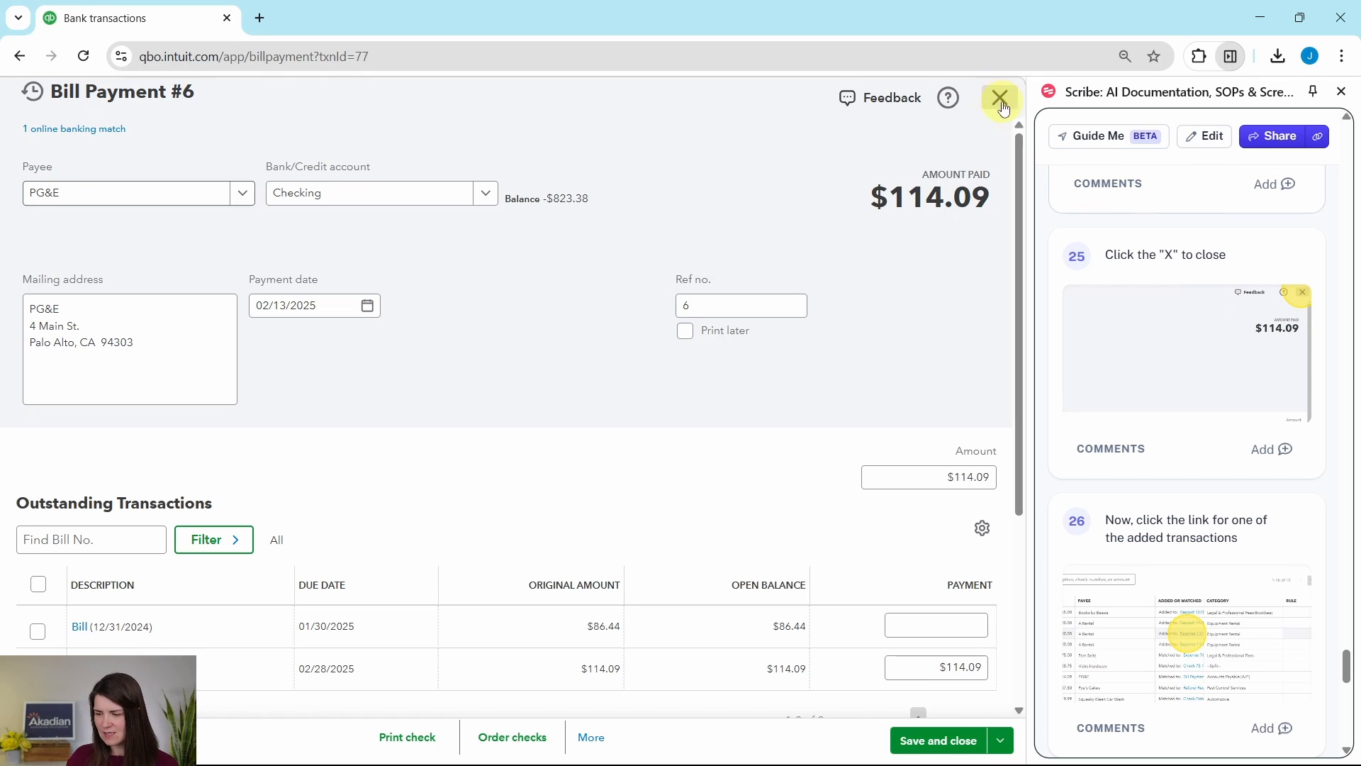
scroll(1212, 534, "down", 2)
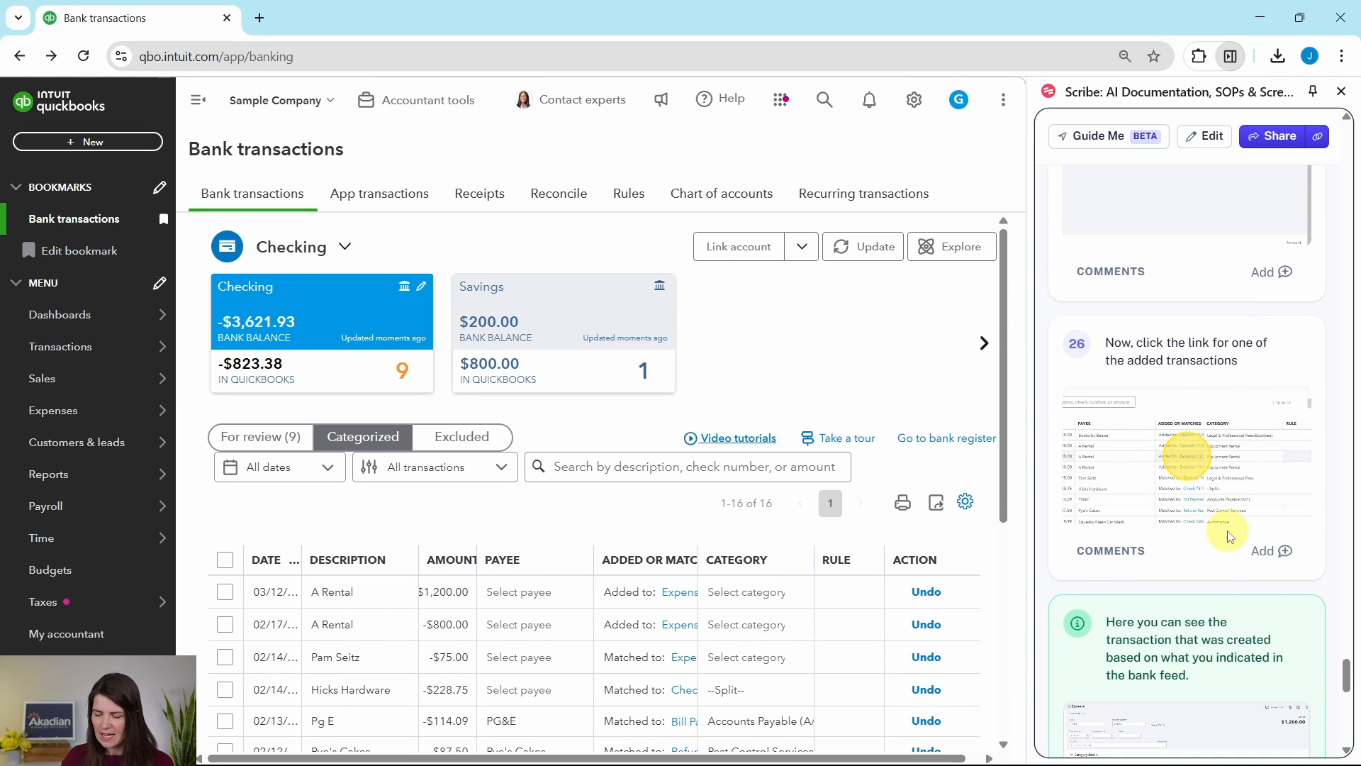
- Open the expense added from the 02/17 A Rental transaction, examine its details, and return to look over the categorized list
scroll(776, 555, "down", 2)
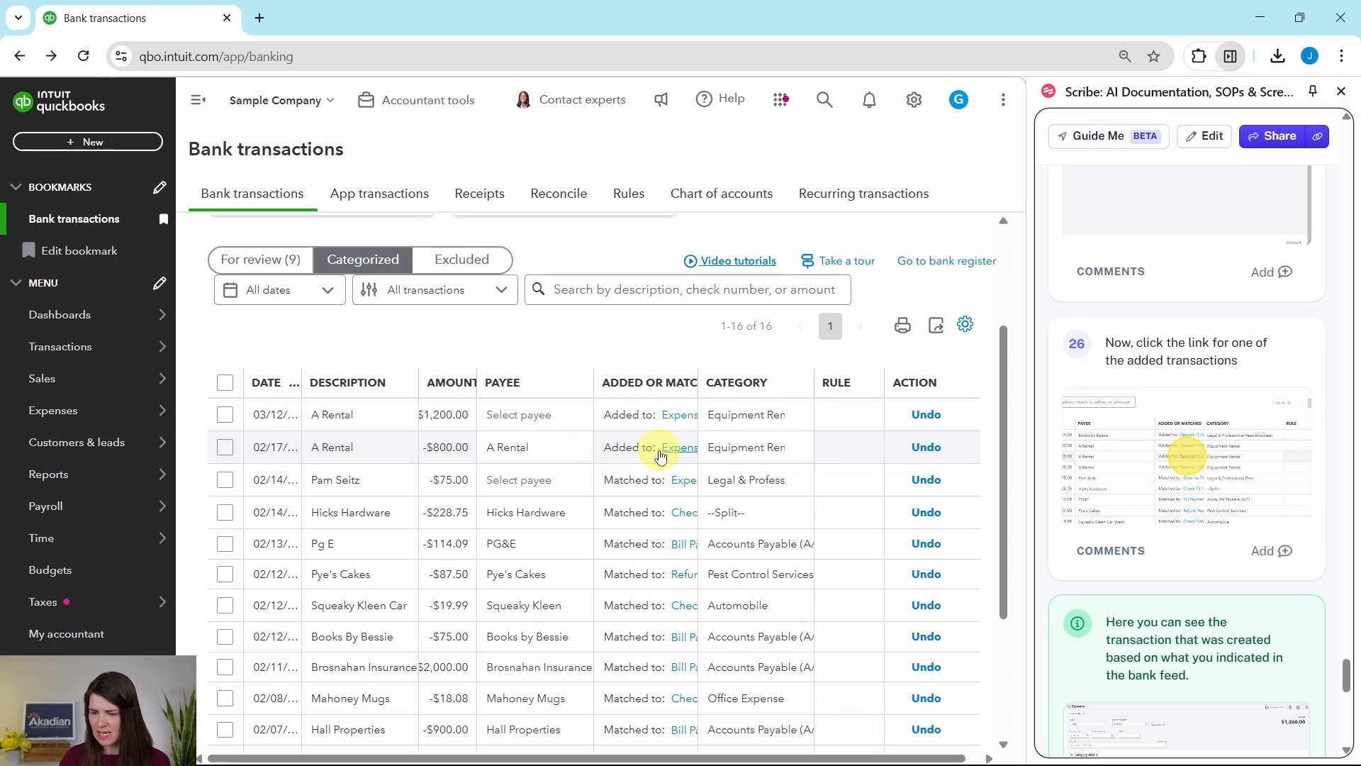
left_click(685, 456)
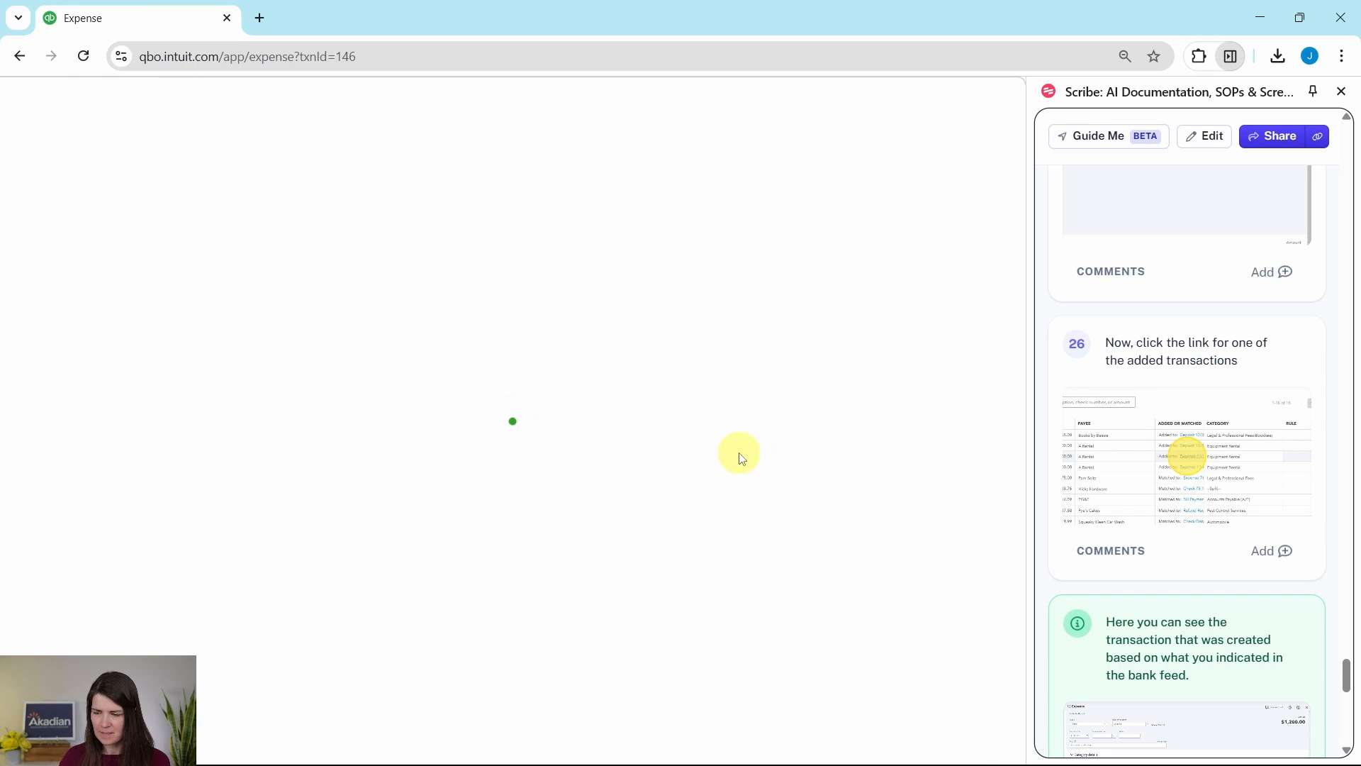
scroll(1199, 456, "down", 4)
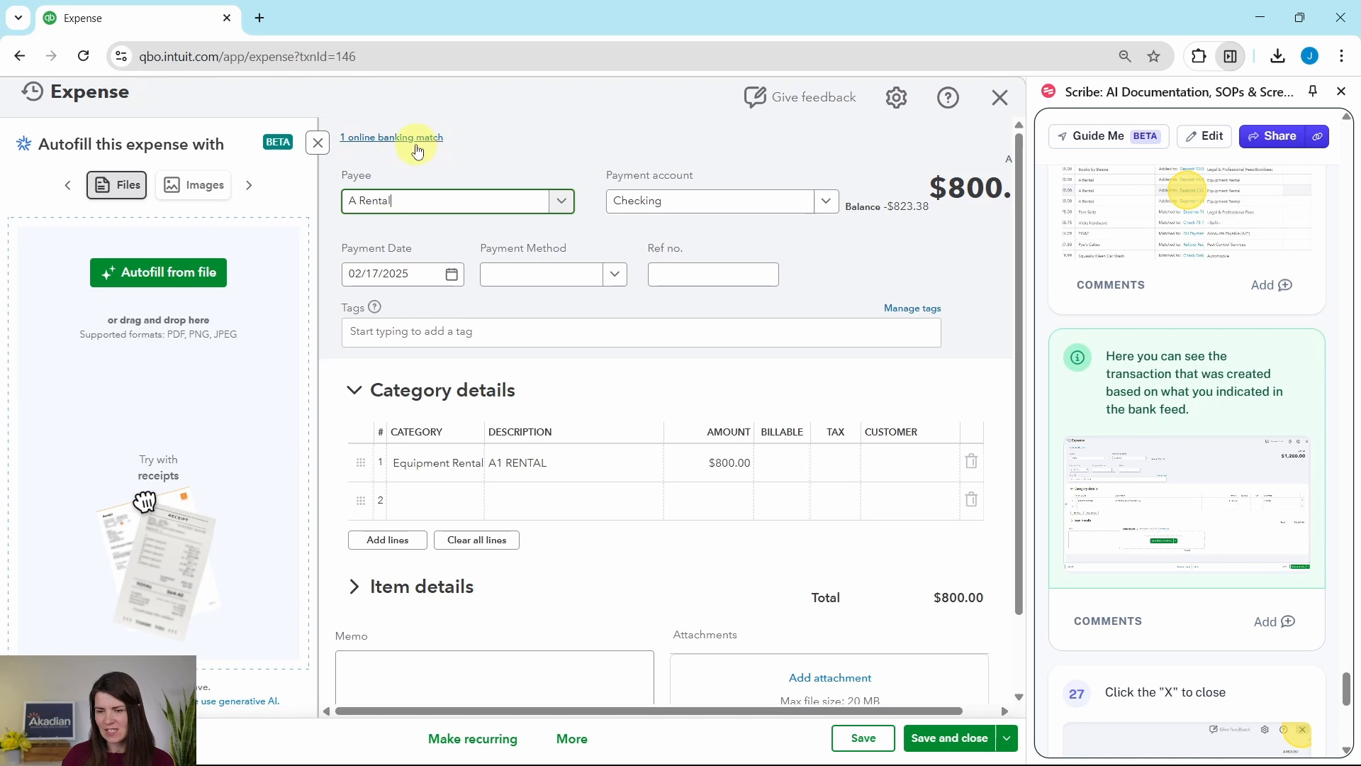
scroll(1285, 339, "down", 6)
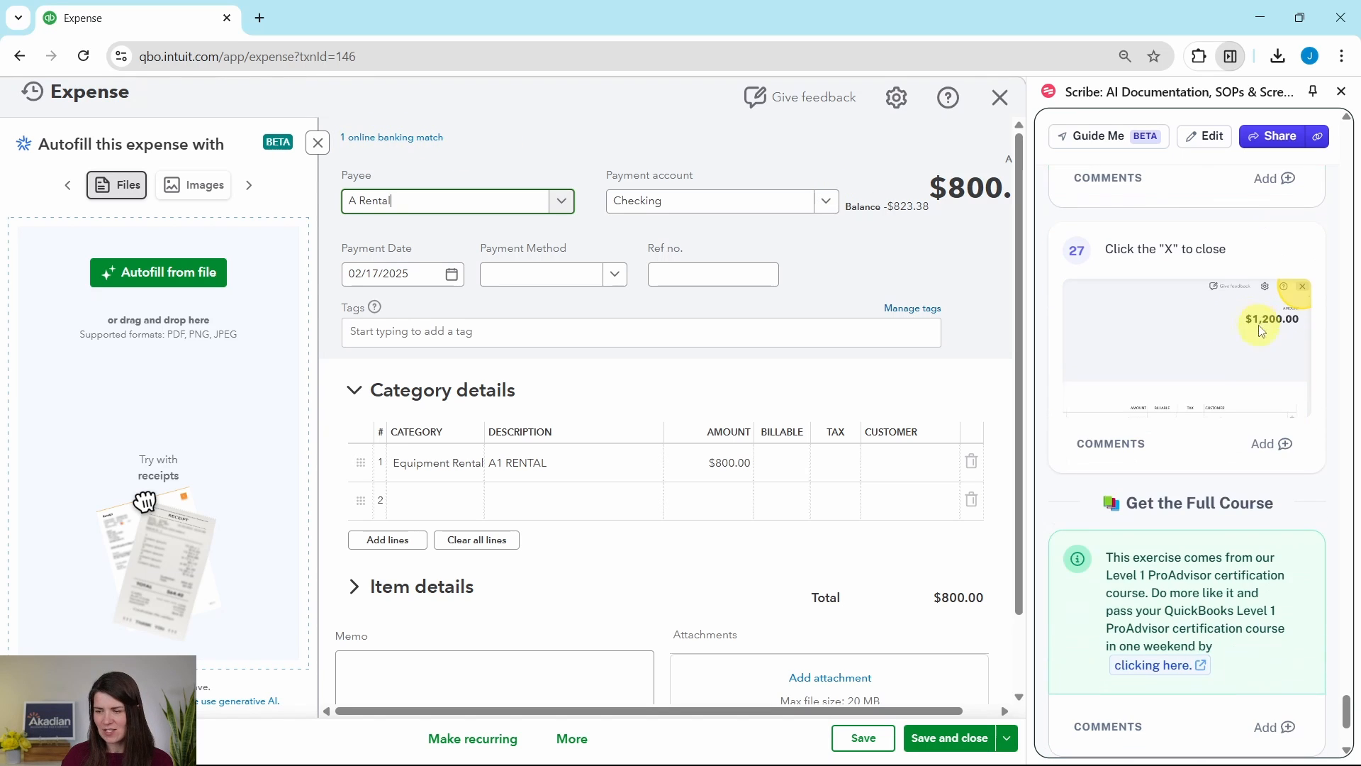
left_click(1004, 105)
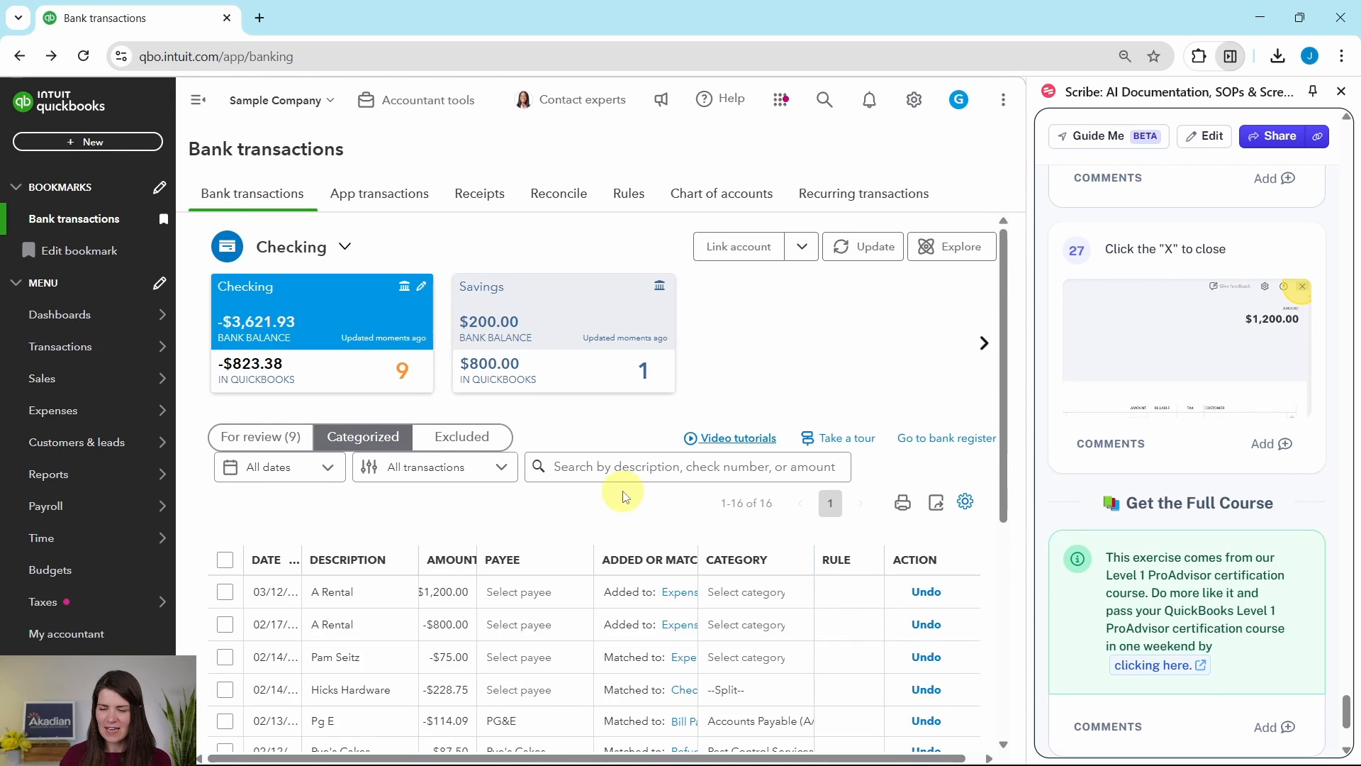
scroll(617, 496, "down", 4)
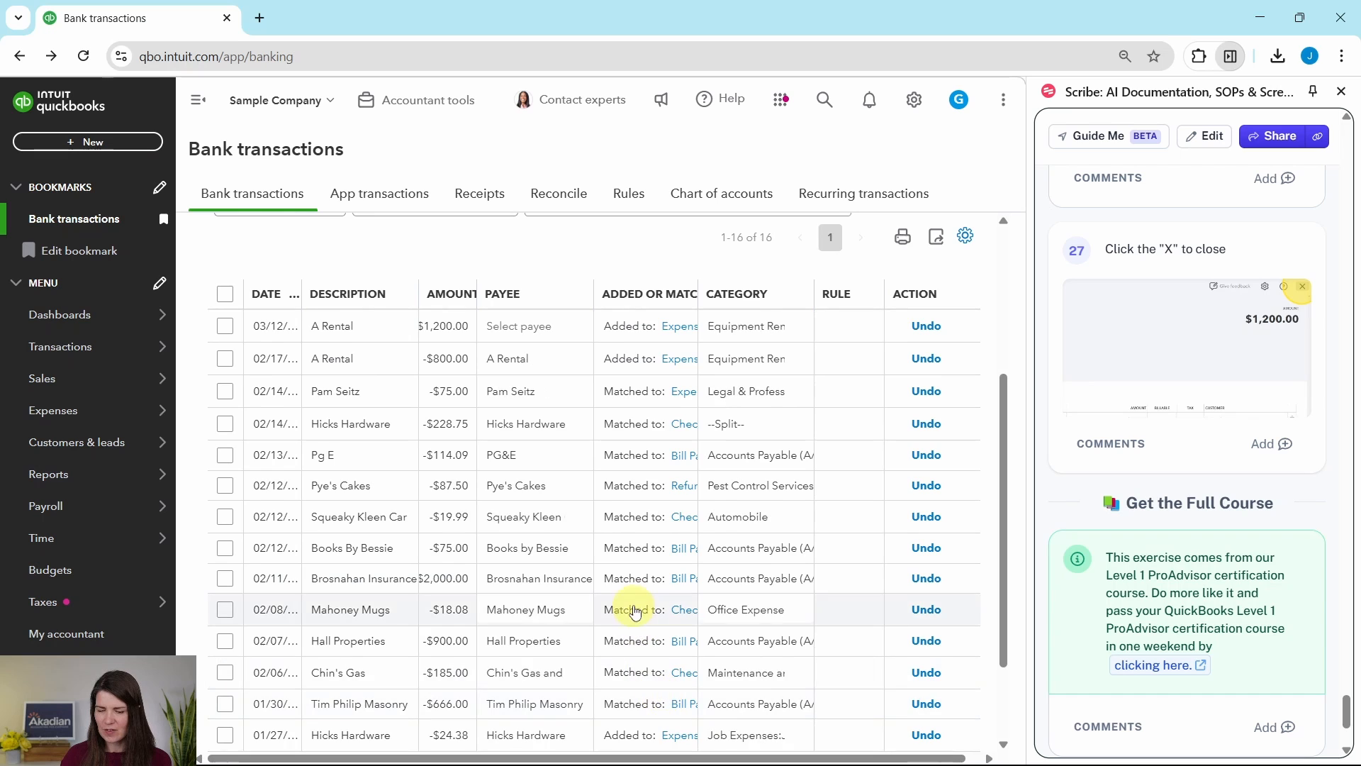
scroll(629, 603, "up", 4)
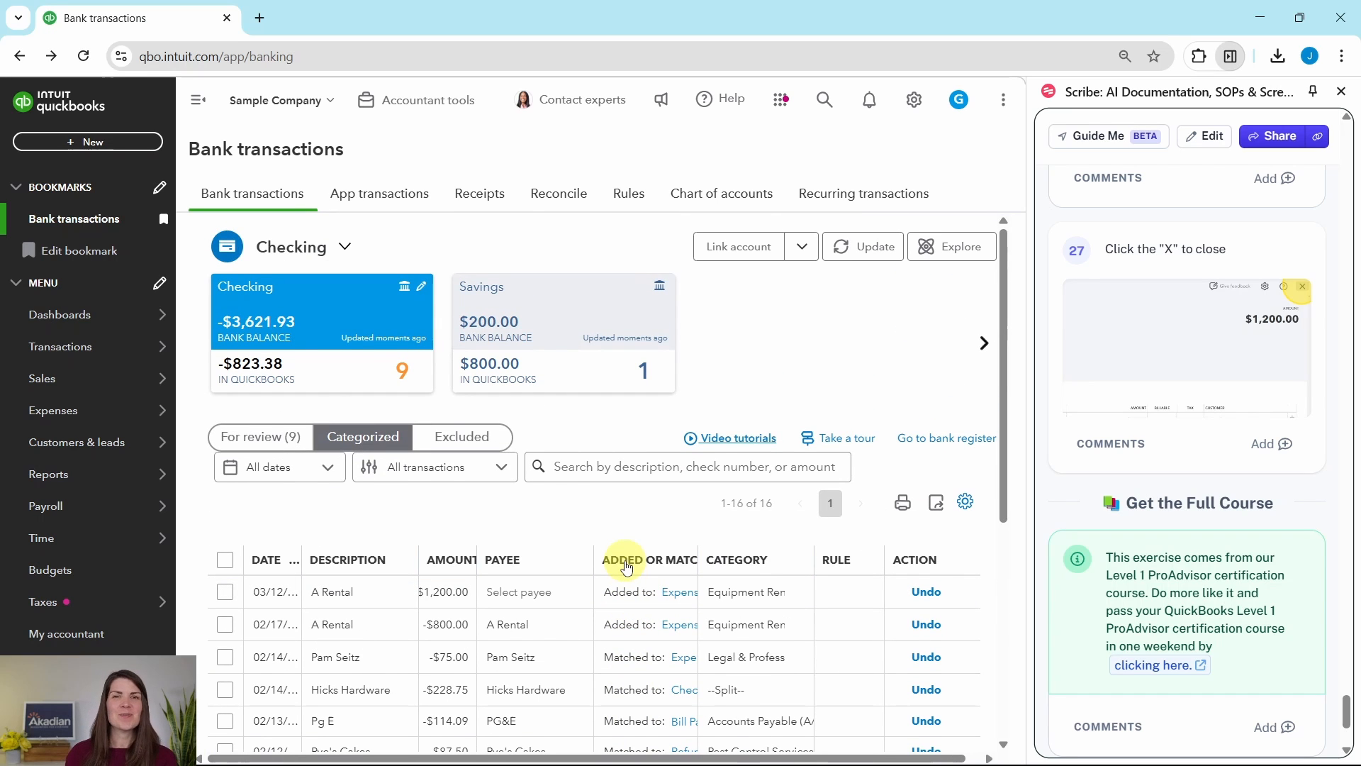